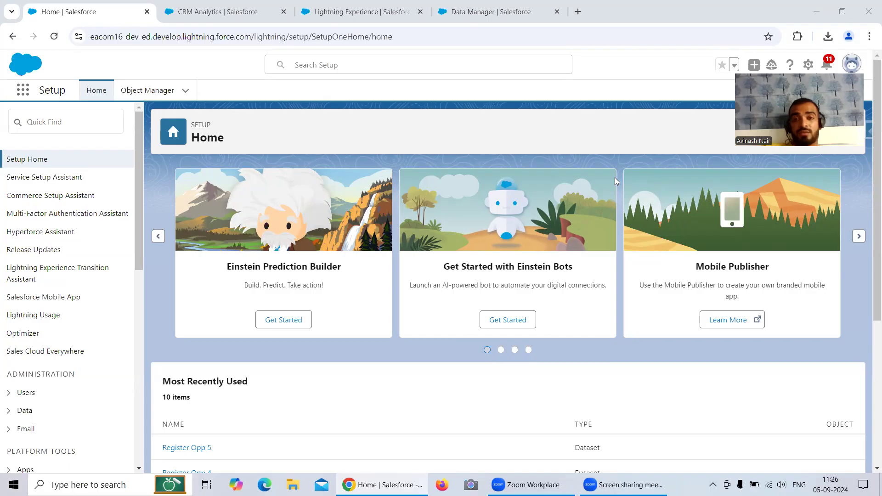
Open the Free Session 3 dataflow in Data Manager and auto-arrange its nodes.
{"action": "left_click", "coordinate": [478, 16]}
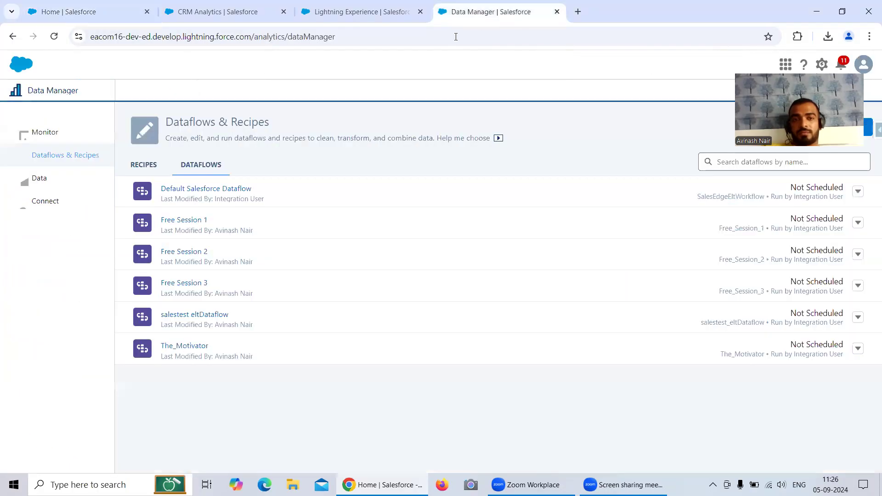
{"action": "left_click", "coordinate": [191, 284]}
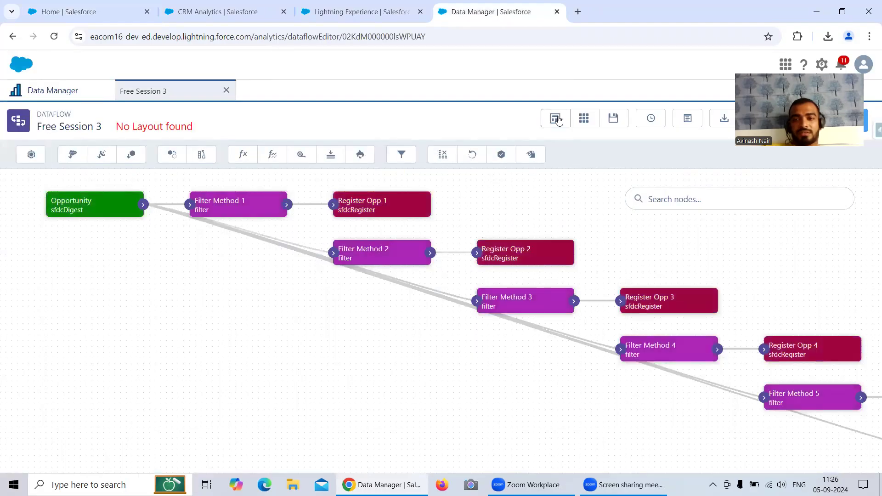
{"action": "left_click", "coordinate": [555, 118]}
Review the attributes of the Filter Method 1 node and close it without changes.
{"action": "left_click", "coordinate": [220, 187]}
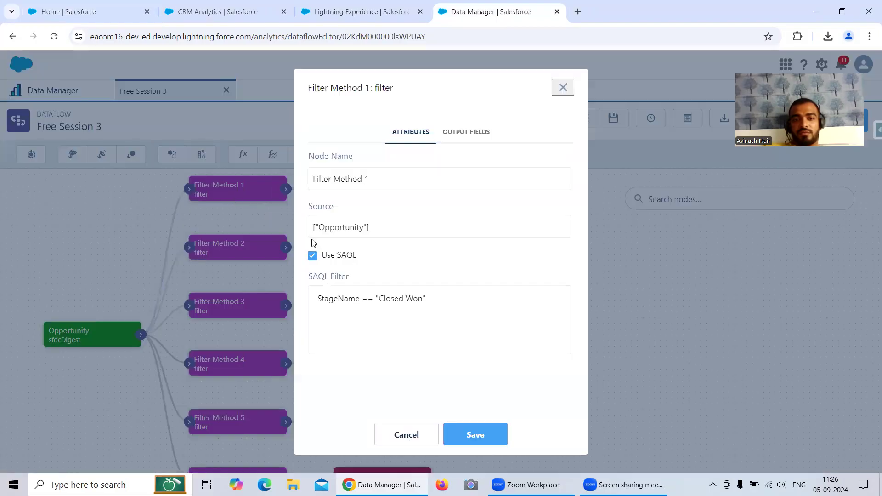
{"action": "left_click", "coordinate": [404, 434]}
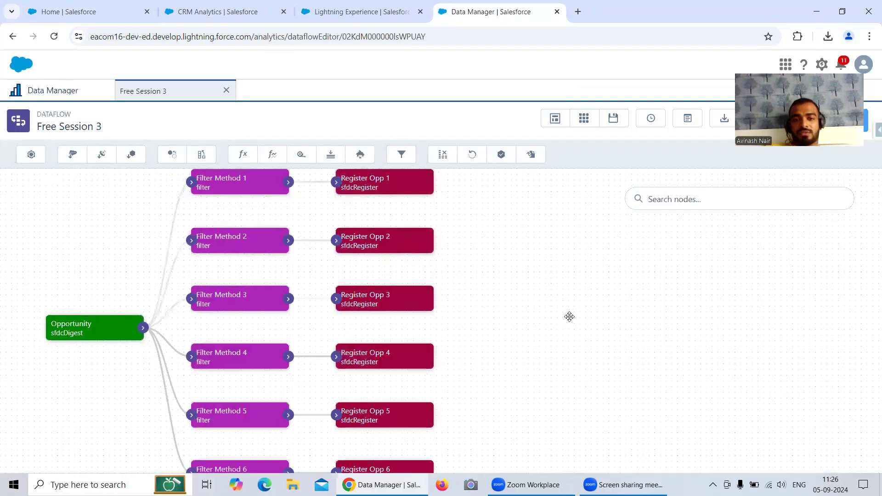
{"action": "left_click_drag", "start_coordinate": [588, 302], "coordinate": [601, 262]}
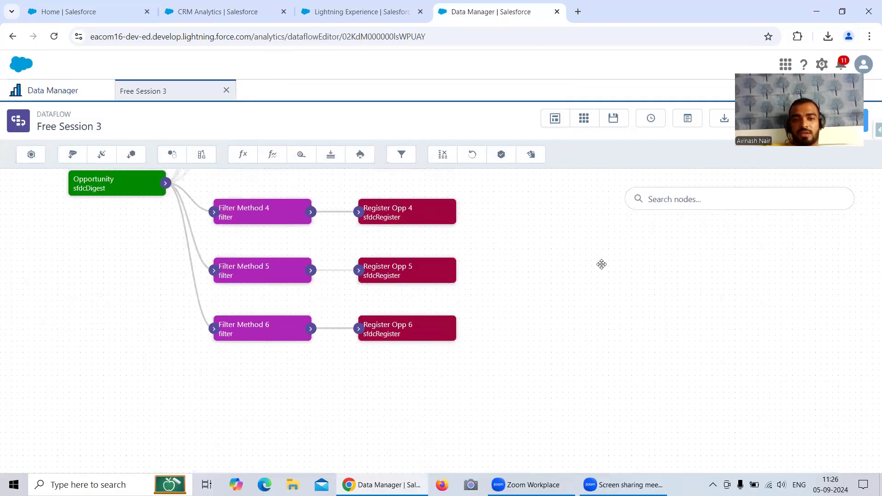
Start a new sfdcDigest node named "Opportunity (1)" with Opportunity as its source object.
{"action": "left_click", "coordinate": [72, 156]}
{"action": "left_click", "coordinate": [333, 175]}
{"action": "type", "text": "Oppo"}
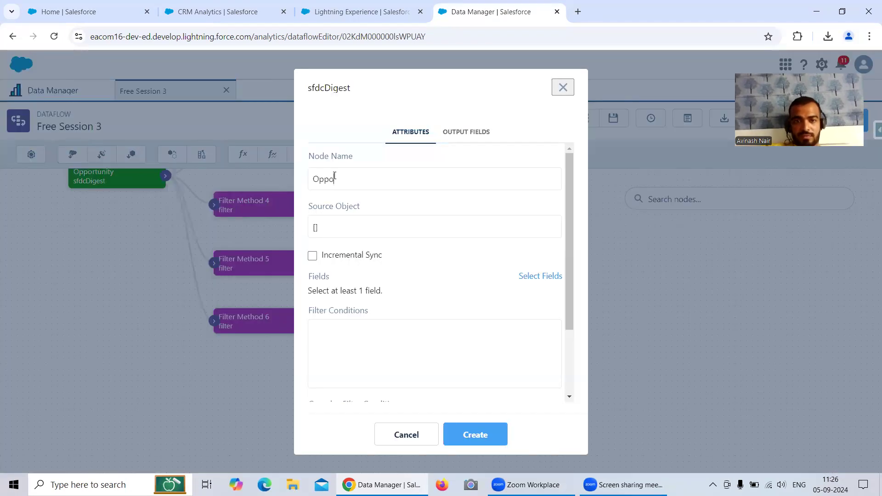
{"action": "type", "text": "rtunity 1"}
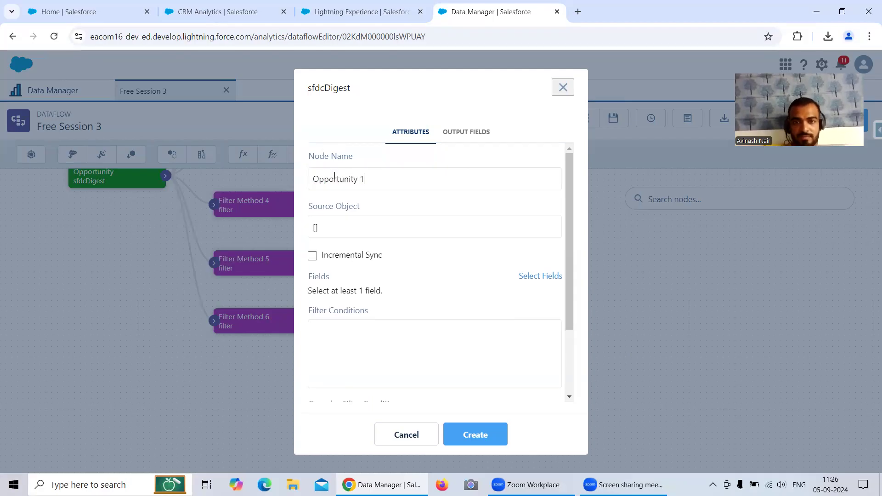
{"action": "key", "text": "BackSpace"}
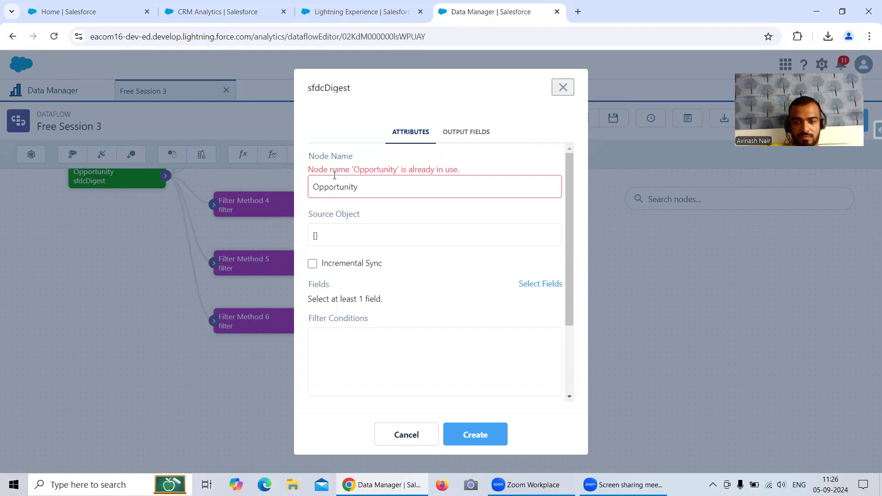
{"action": "type", "text": "()"}
{"action": "type", "text": "1"}
{"action": "left_click", "coordinate": [372, 221]}
{"action": "left_click", "coordinate": [372, 226]}
{"action": "type", "text": "Opp"}
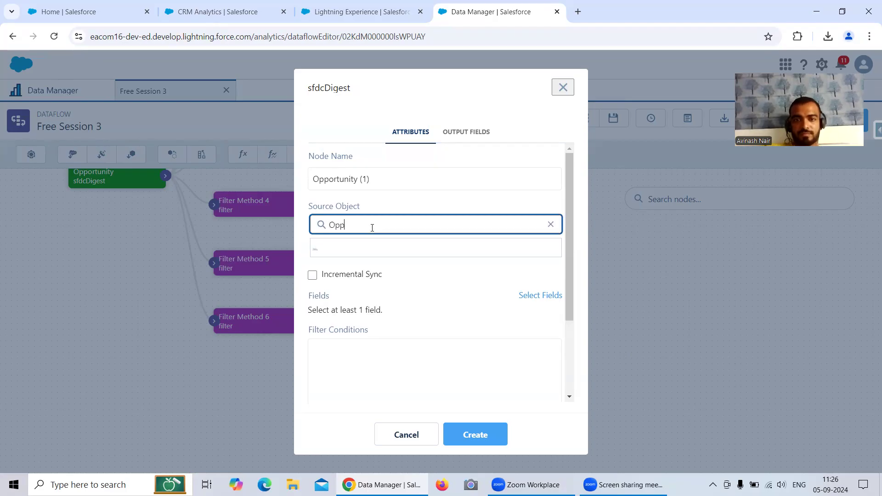
{"action": "left_click", "coordinate": [361, 248]}
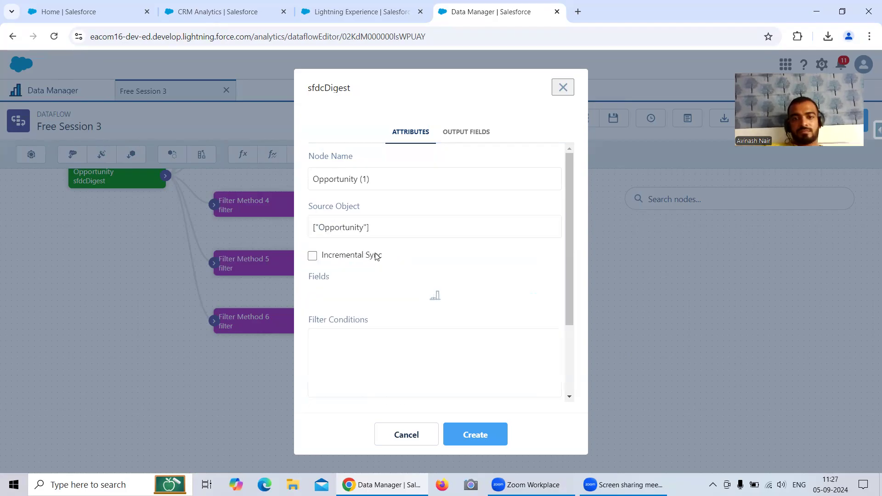
Add the Id field to the Opportunity (1) digest node.
{"action": "left_click", "coordinate": [528, 279]}
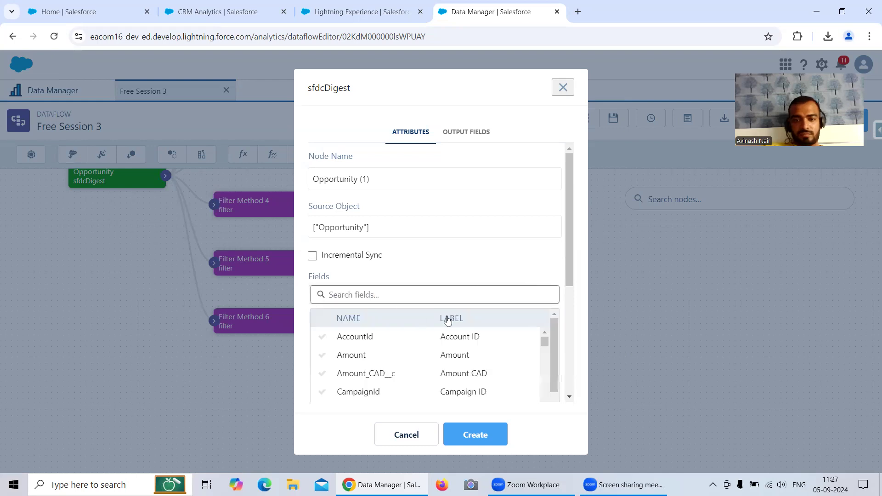
{"action": "left_click", "coordinate": [418, 298]}
{"action": "type", "text": "Id"}
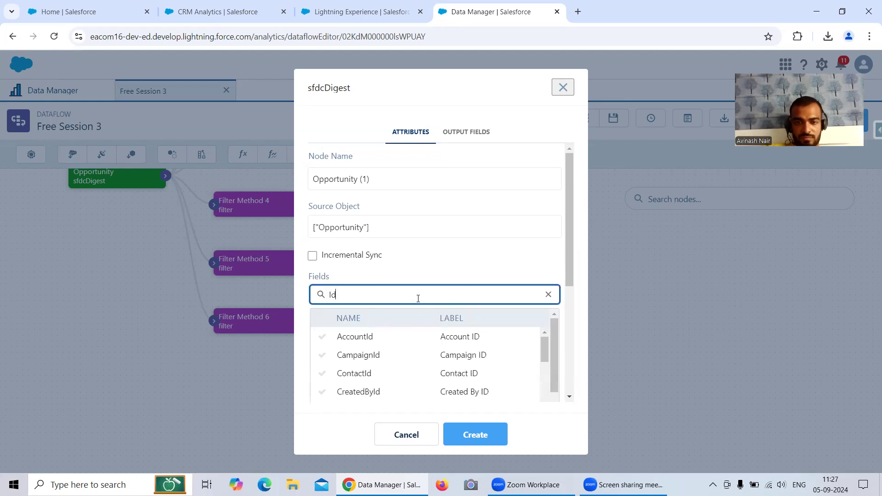
{"action": "scroll", "coordinate": [414, 335], "scroll_direction": "down", "scroll_amount": 3}
{"action": "scroll", "coordinate": [354, 338], "scroll_direction": "up", "scroll_amount": 3}
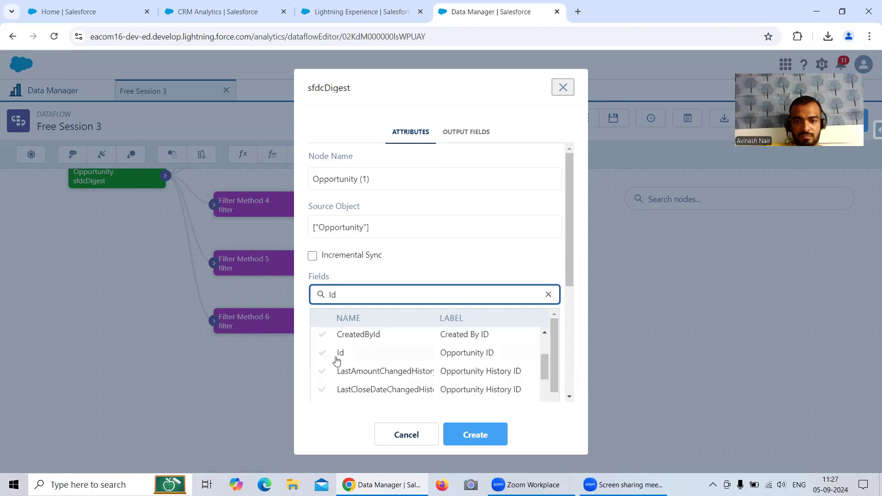
{"action": "left_click", "coordinate": [337, 360]}
Add the StageName and Name fields to the digest and create the node.
{"action": "left_click", "coordinate": [535, 278]}
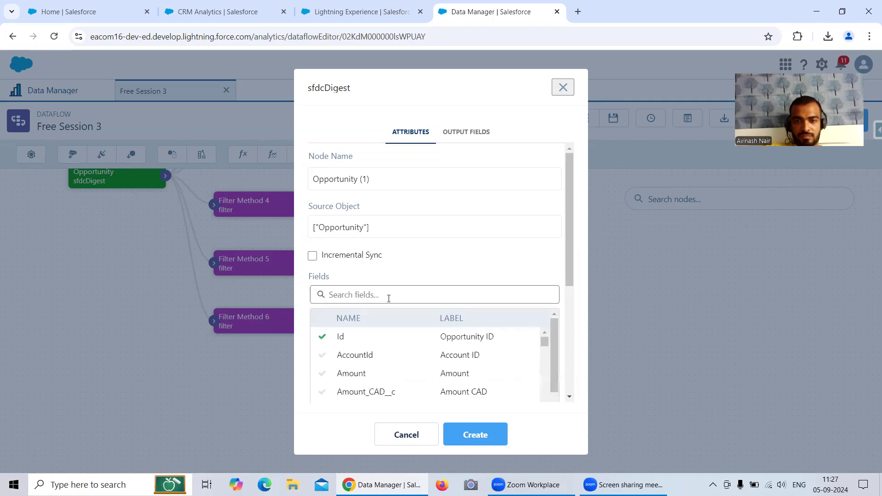
{"action": "type", "text": "Stag"}
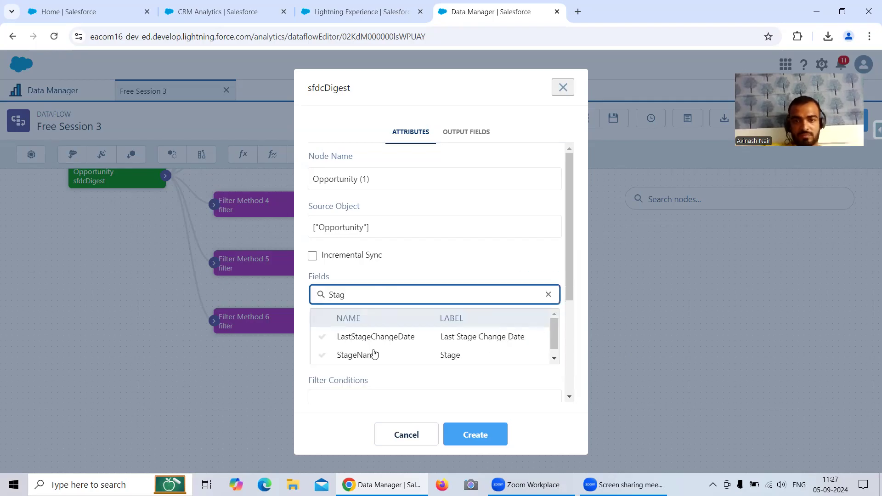
{"action": "left_click", "coordinate": [375, 355]}
{"action": "left_click", "coordinate": [519, 279]}
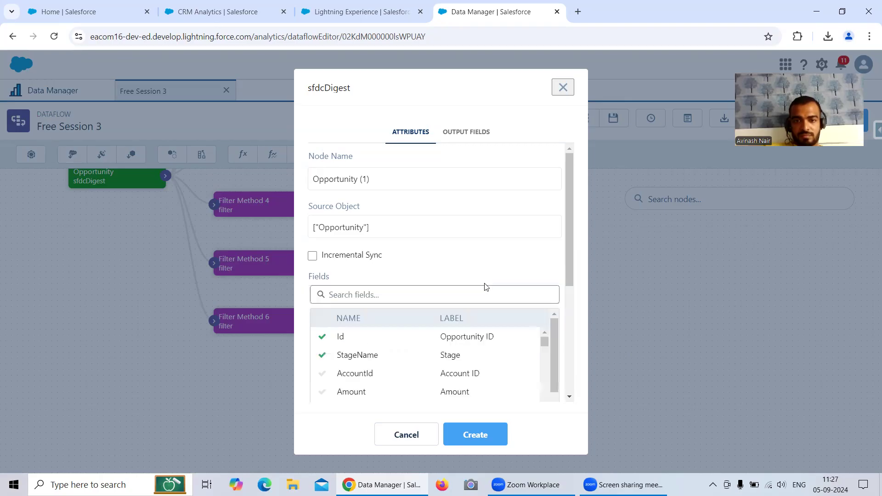
{"action": "type", "text": "Nam"}
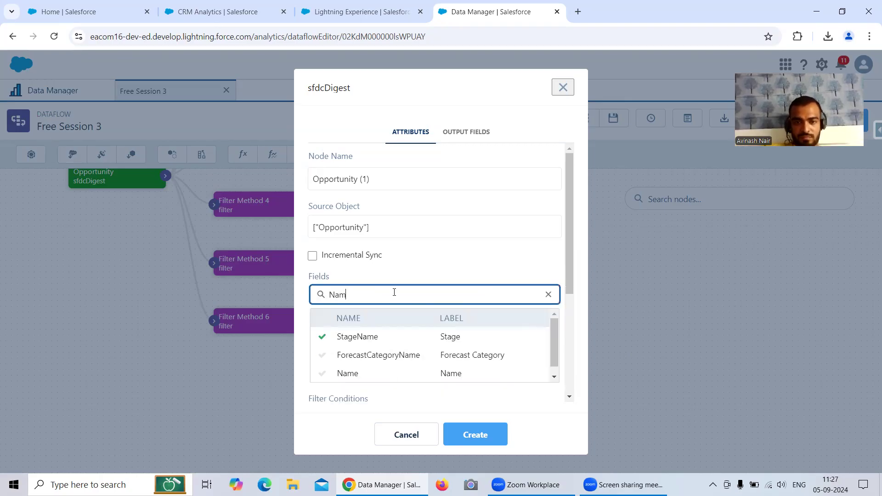
{"action": "left_click", "coordinate": [354, 375]}
{"action": "left_click", "coordinate": [478, 433]}
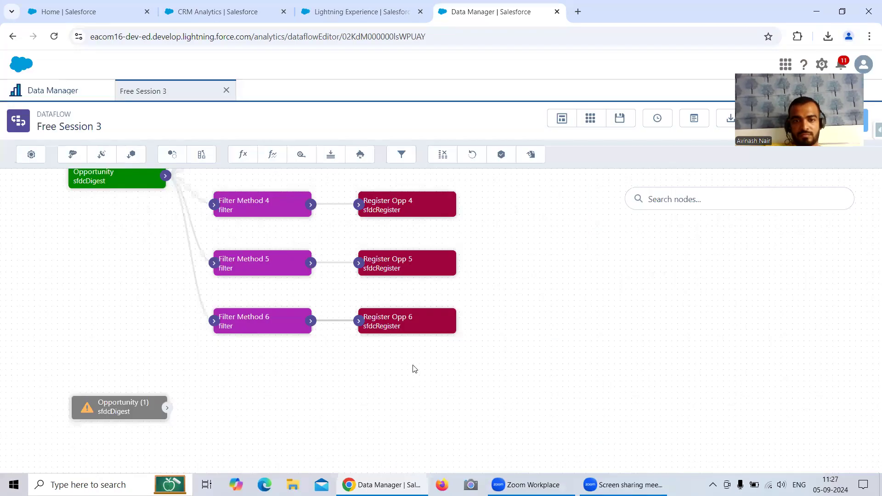
Reposition the Opportunity (1) node slightly and start a filter node named "Filter (Without SAQL) 1".
{"action": "left_click_drag", "start_coordinate": [388, 413], "coordinate": [441, 304]}
{"action": "left_click_drag", "start_coordinate": [166, 294], "coordinate": [171, 309]}
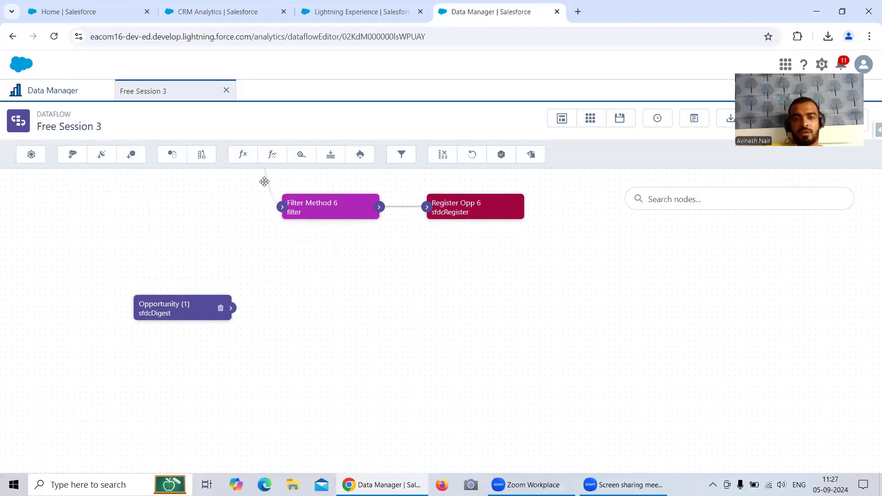
{"action": "left_click", "coordinate": [402, 155]}
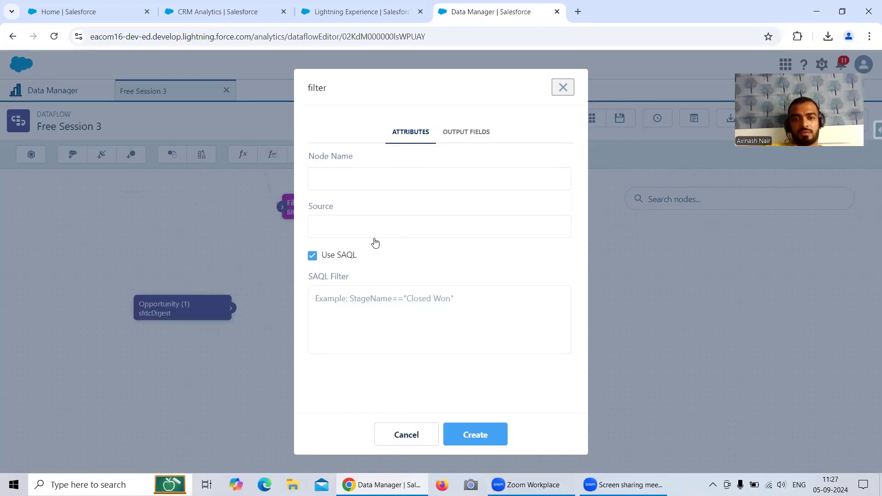
{"action": "type", "text": "Fil"}
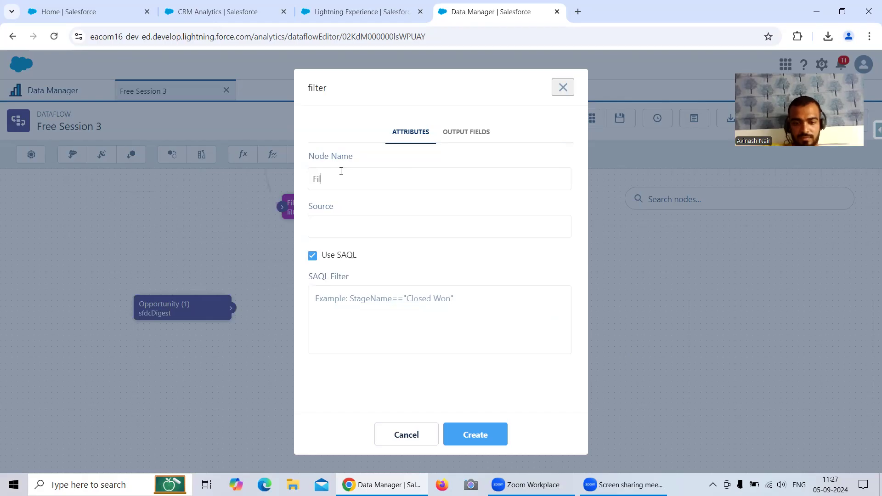
{"action": "type", "text": "ter (Without"}
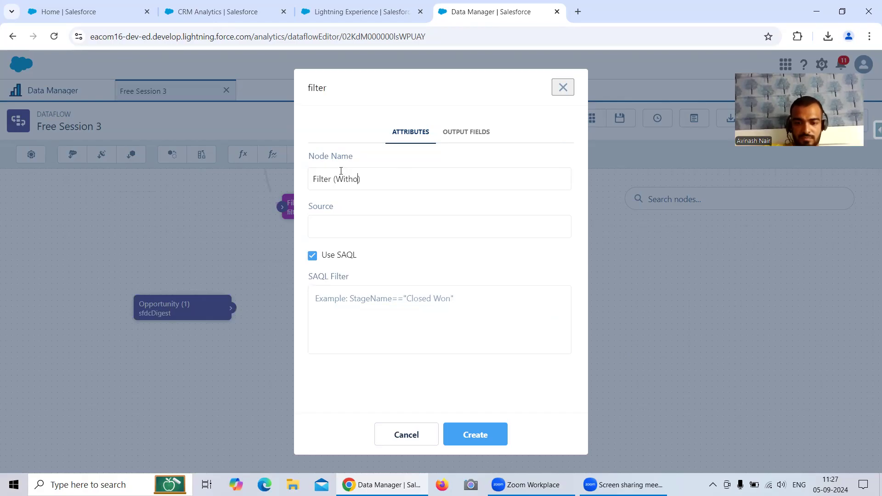
{"action": "type", "text": " SAQL) 1"}
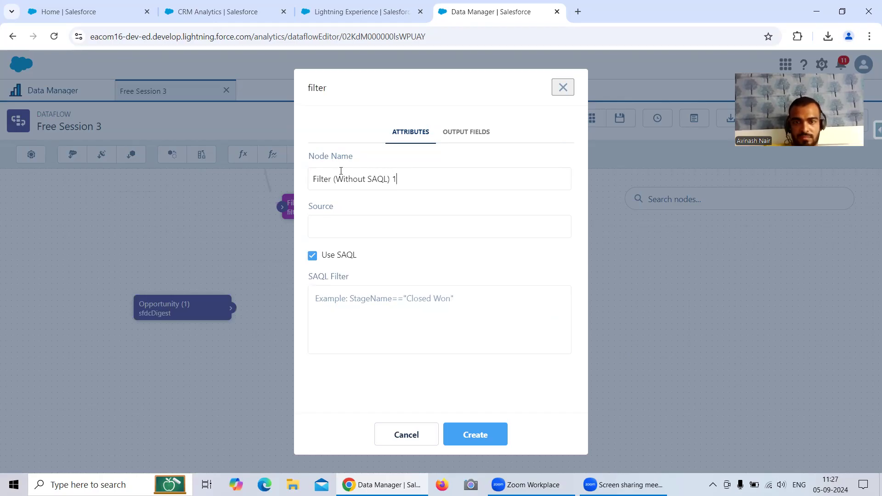
Set the filter node's source to Opportunity (1) and turn off Use SAQL.
{"action": "left_click", "coordinate": [353, 227]}
{"action": "left_click", "coordinate": [376, 205]}
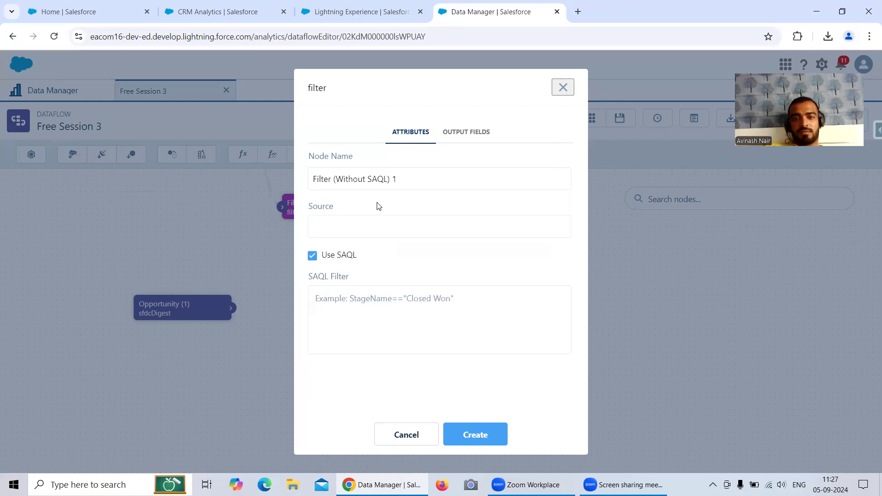
{"action": "left_click", "coordinate": [365, 225]}
{"action": "scroll", "coordinate": [381, 263], "scroll_direction": "down", "scroll_amount": 1}
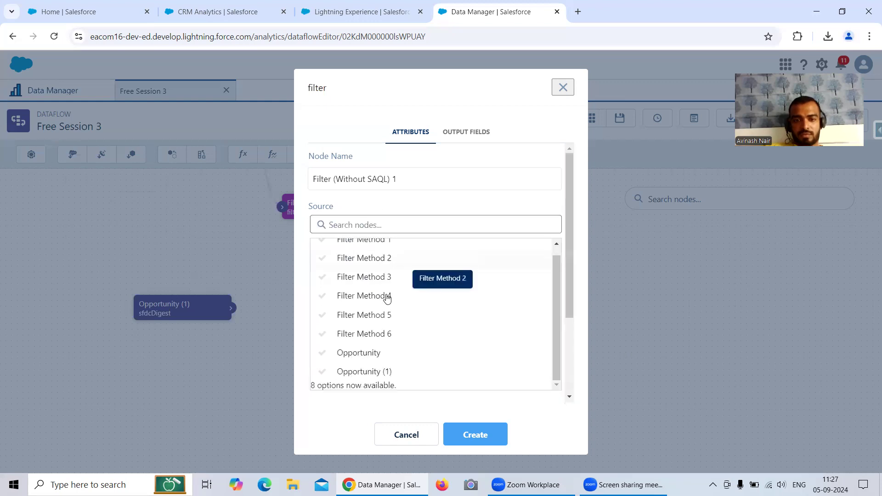
{"action": "left_click", "coordinate": [379, 371]}
{"action": "left_click", "coordinate": [313, 257]}
Enter the filter condition StageName:EQ:Closed Won and create the filter node.
{"action": "type", "text": "Stag"}
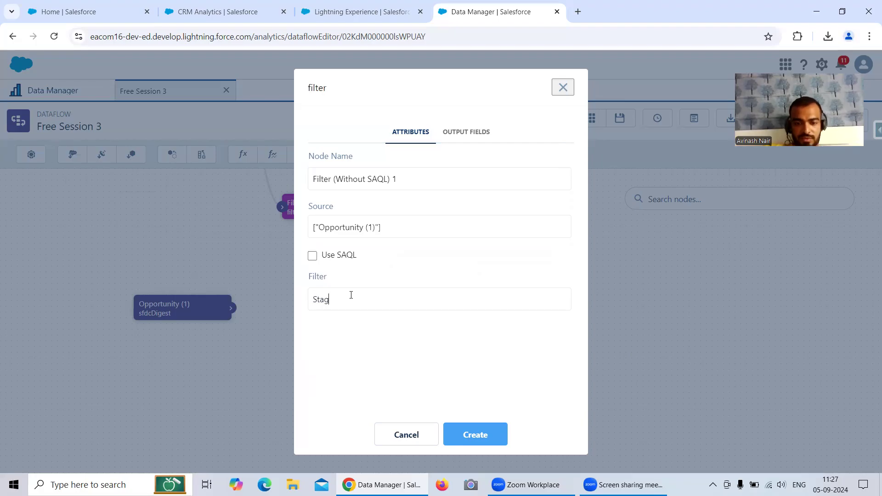
{"action": "type", "text": "eName:EQ"}
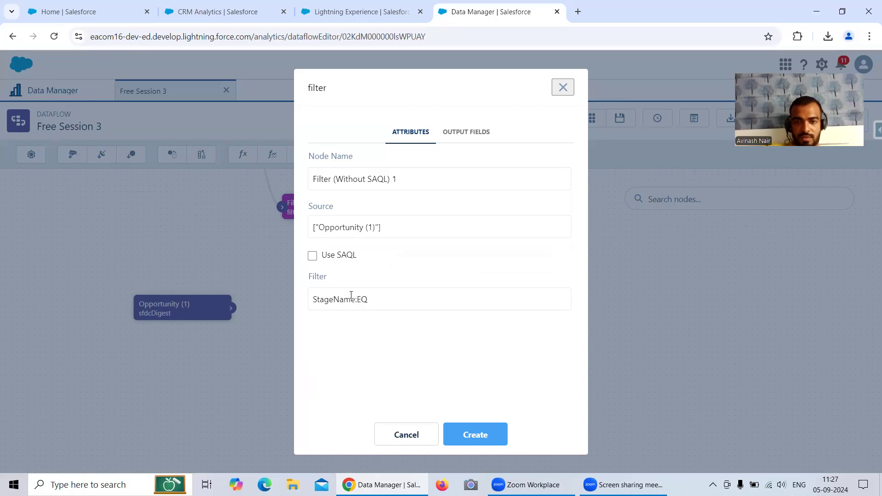
{"action": "type", "text": ":Closed WOn"}
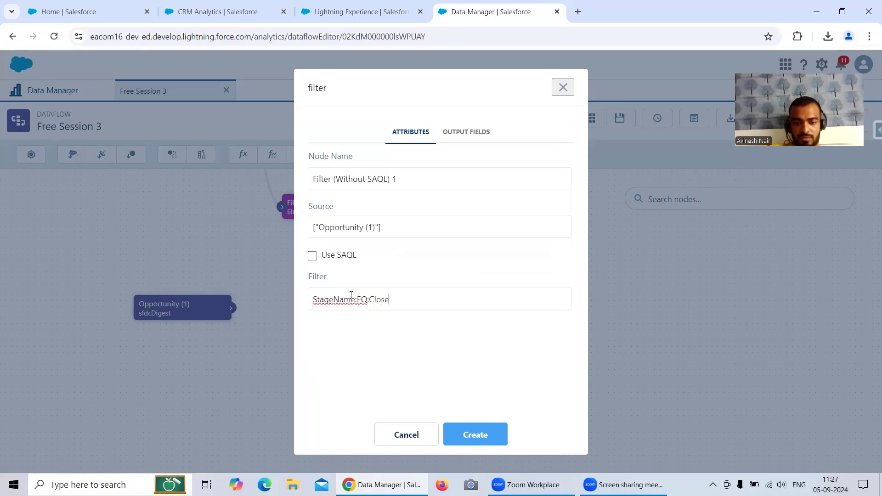
{"action": "key", "text": "BackSpace"}
{"action": "key", "text": "BackSpace"}
{"action": "type", "text": "on"}
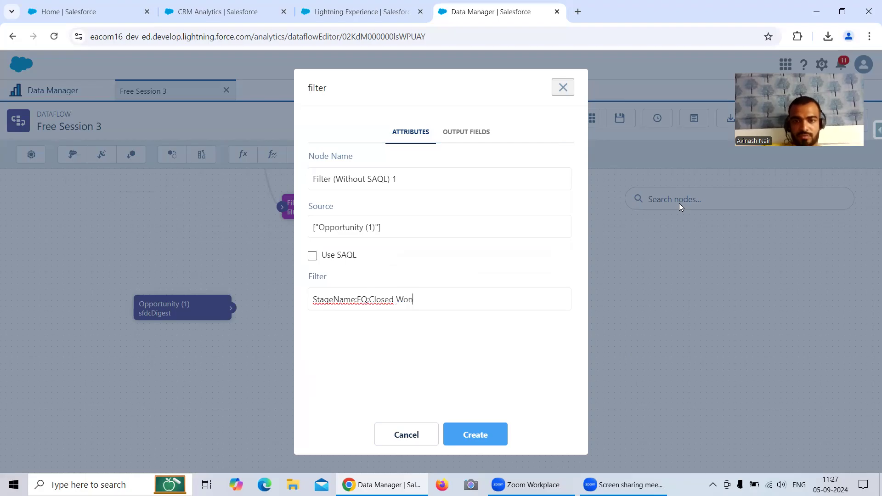
{"action": "left_click", "coordinate": [486, 435]}
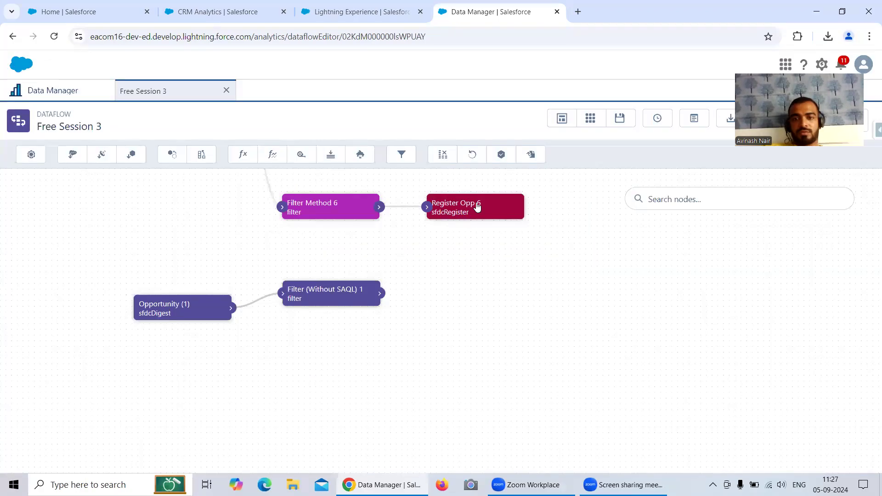
Start an sfdcRegister node with "Register Without SAQL 1" as its node name, alias and name.
{"action": "left_click", "coordinate": [503, 157]}
{"action": "type", "text": "R"}
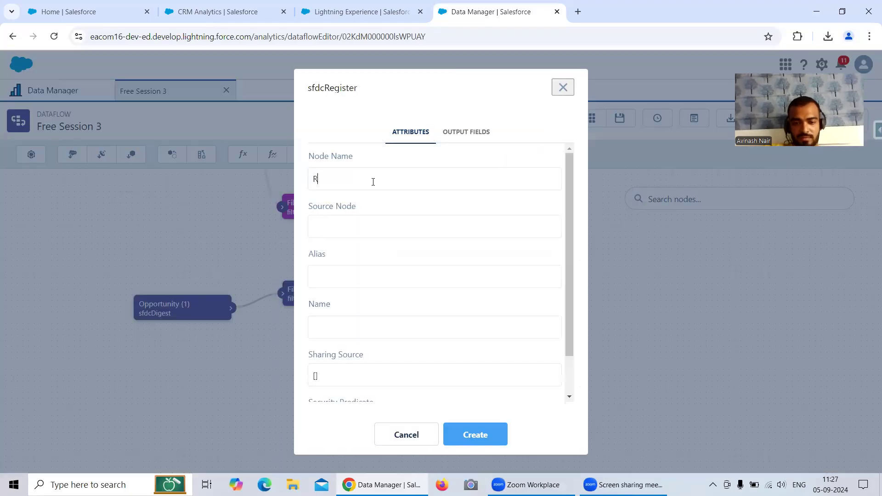
{"action": "type", "text": "egister Without SAQL 1"}
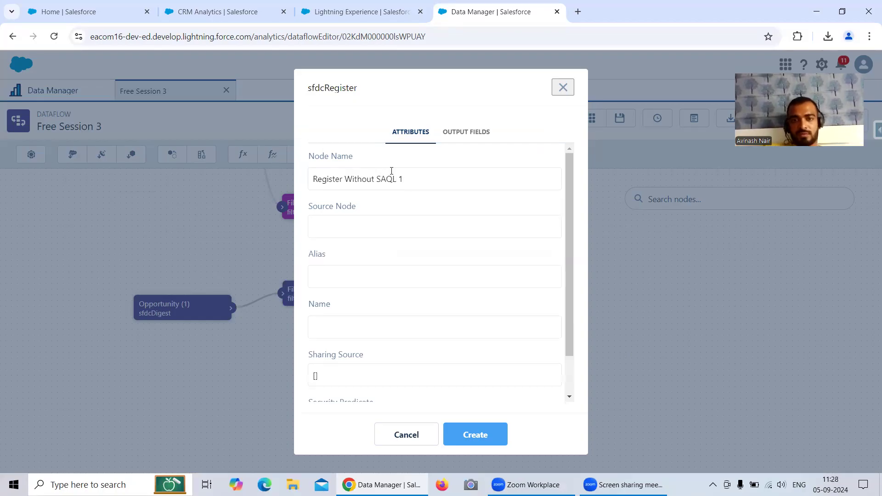
{"action": "left_click_drag", "start_coordinate": [411, 179], "coordinate": [310, 177]}
{"action": "key", "text": "ctrl+c"}
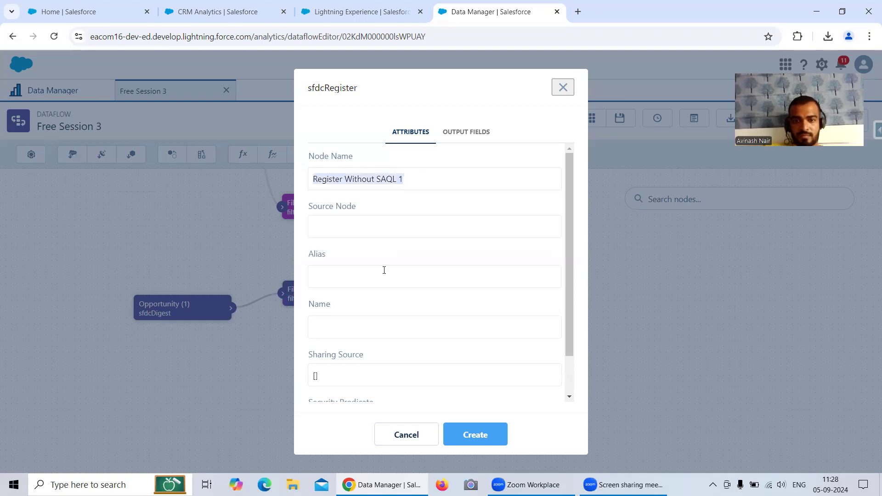
{"action": "left_click", "coordinate": [354, 274]}
{"action": "key", "text": "ctrl+v"}
{"action": "left_click", "coordinate": [374, 321]}
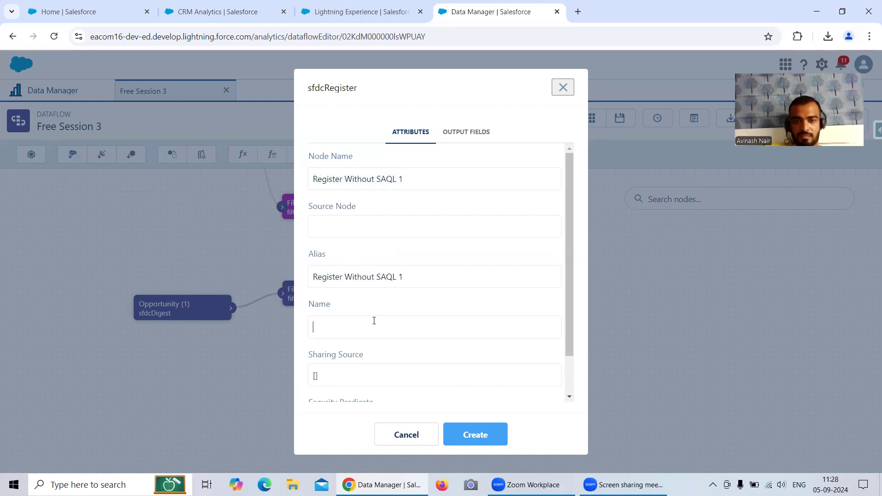
{"action": "key", "text": "ctrl+v"}
Change the register node's alias to Register_Without_SAQL_1, with underscores instead of spaces.
{"action": "left_click", "coordinate": [351, 270]}
{"action": "key", "text": "BackSpace"}
{"action": "type", "text": "_"}
{"action": "key", "text": "BackSpace"}
{"action": "type", "text": "_"}
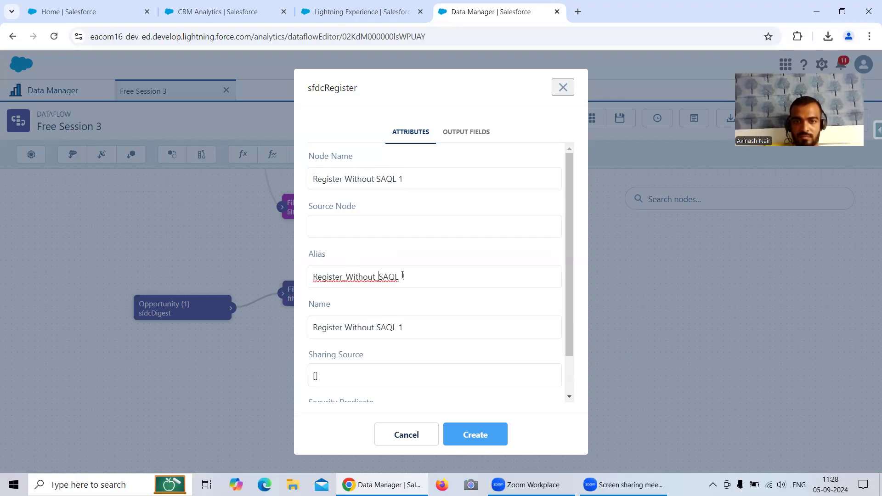
{"action": "key", "text": "BackSpace"}
{"action": "type", "text": "_"}
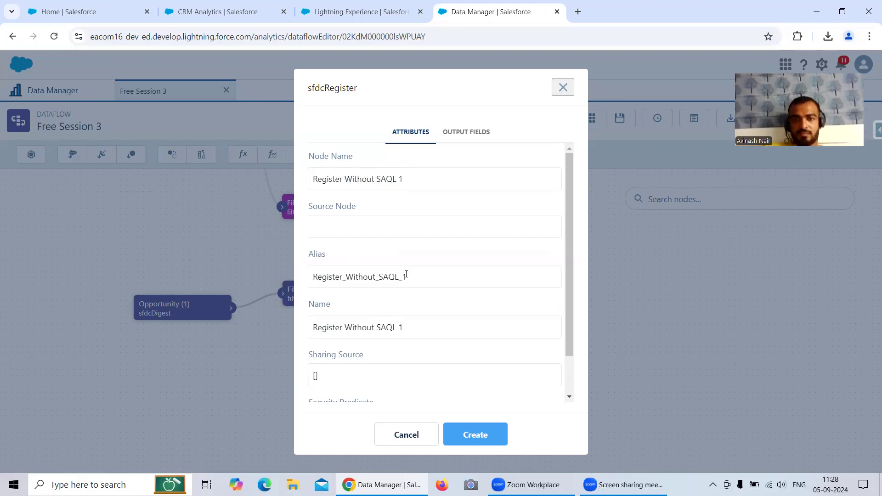
Set the register node's source to Filter (Without SAQL) 1 and create the node.
{"action": "left_click", "coordinate": [362, 224]}
{"action": "left_click", "coordinate": [400, 248]}
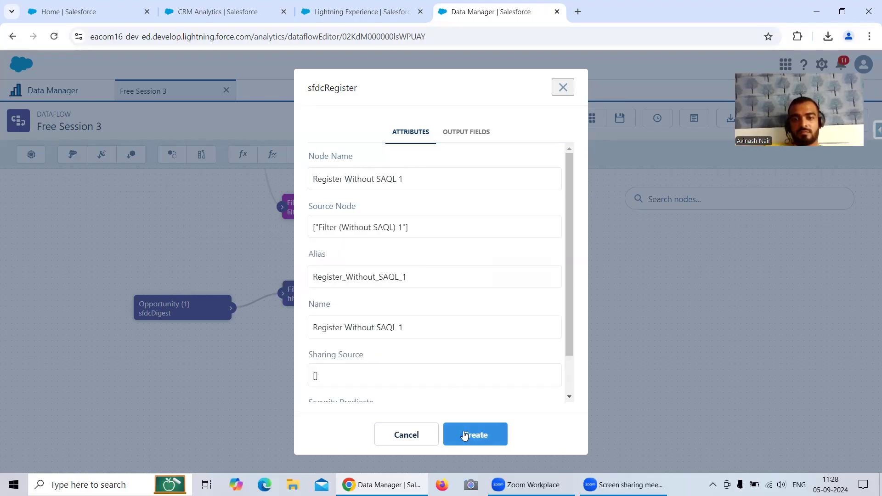
{"action": "left_click", "coordinate": [475, 435]}
Review the filter conditions of the Filter Method 1 and Filter Method 2 nodes without changing them.
{"action": "scroll", "coordinate": [667, 244], "scroll_direction": "up", "scroll_amount": 5}
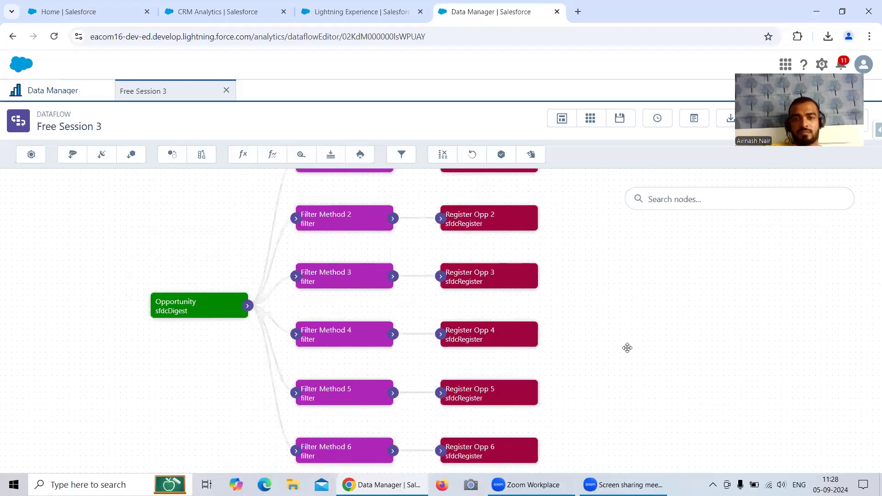
{"action": "left_click", "coordinate": [331, 213]}
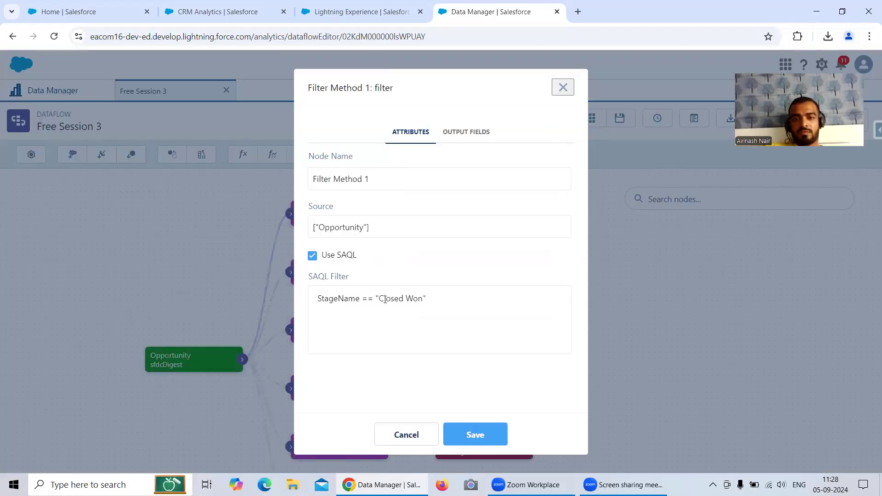
{"action": "left_click", "coordinate": [406, 434]}
{"action": "scroll", "coordinate": [338, 226], "scroll_direction": "down", "scroll_amount": 2}
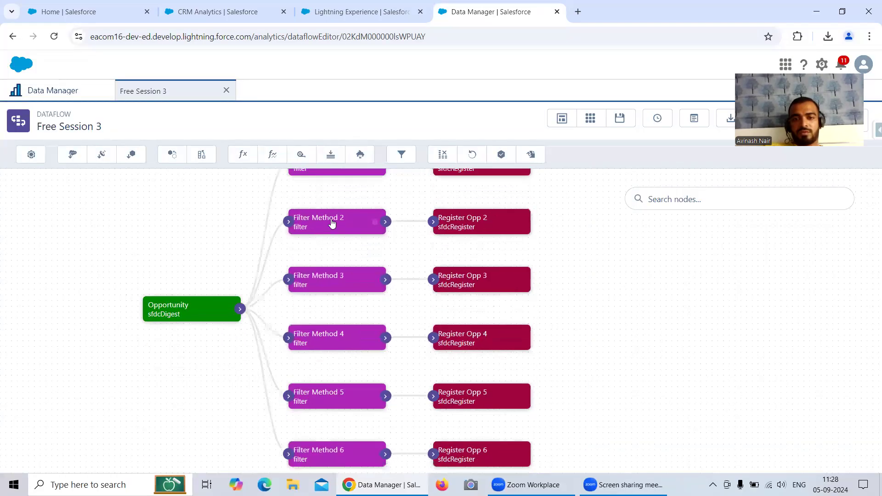
{"action": "left_click", "coordinate": [374, 224]}
{"action": "left_click", "coordinate": [405, 432]}
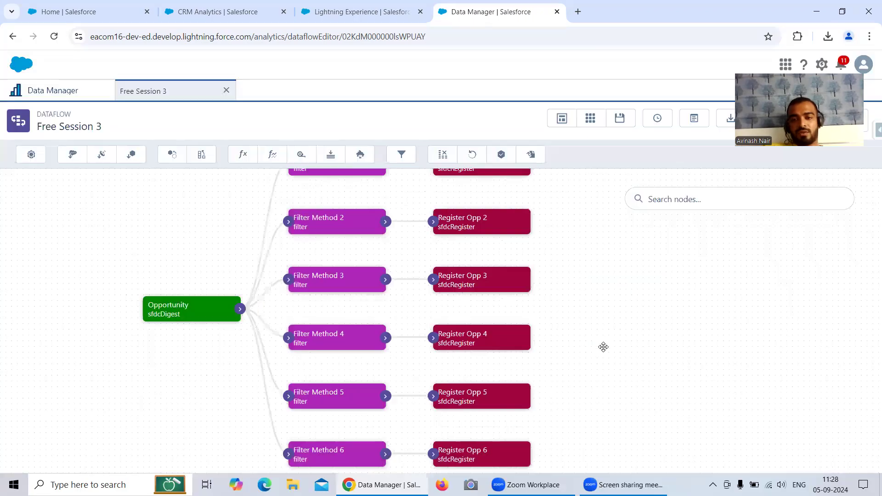
Copy the Filter (Without SAQL) 1 node's name and start a new filter node named "Filter (Without SAQL) 2".
{"action": "scroll", "coordinate": [669, 283], "scroll_direction": "down", "scroll_amount": 3}
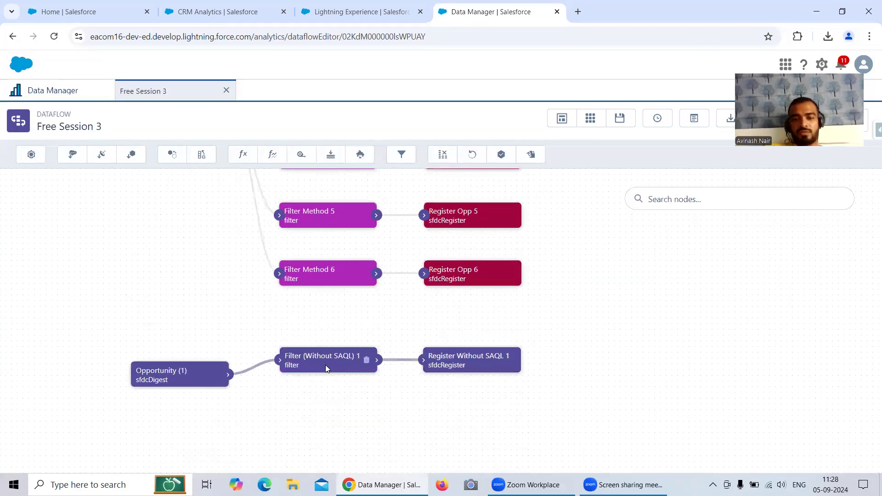
{"action": "left_click", "coordinate": [356, 366]}
{"action": "left_click_drag", "start_coordinate": [399, 177], "coordinate": [312, 187]}
{"action": "key", "text": "ctrl+c"}
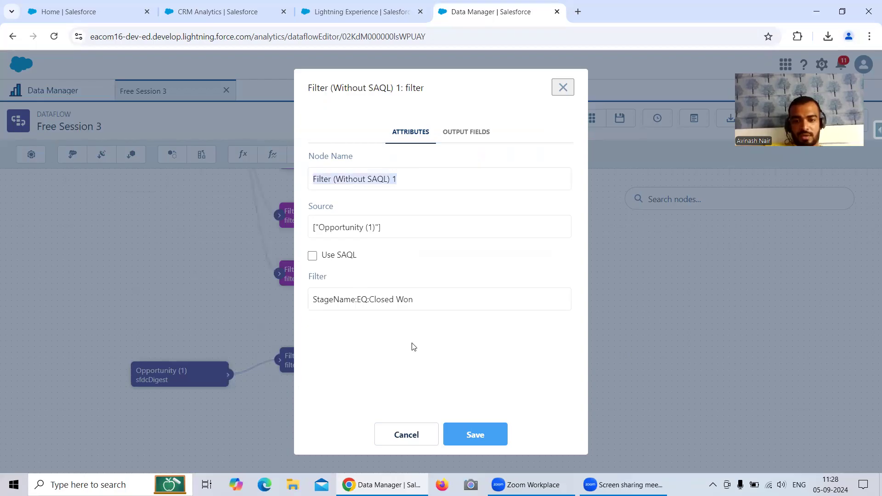
{"action": "left_click", "coordinate": [406, 434]}
{"action": "left_click", "coordinate": [400, 156]}
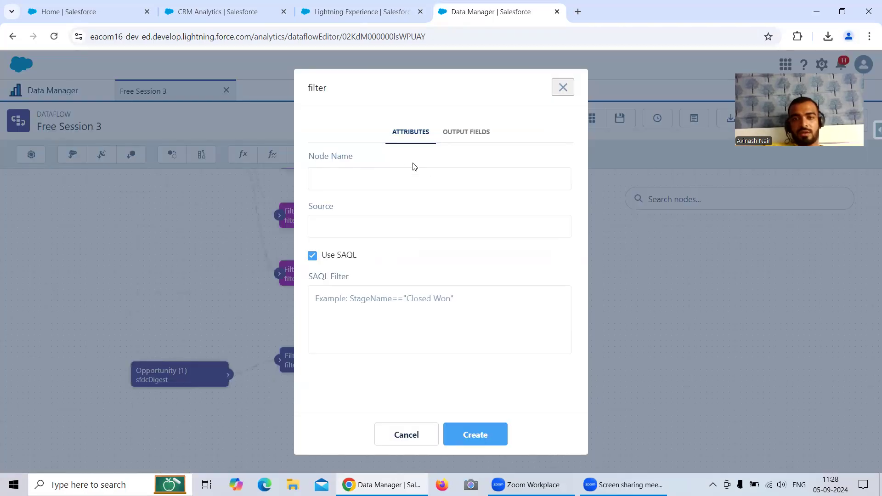
{"action": "left_click", "coordinate": [367, 175]}
{"action": "key", "text": "ctrl+v"}
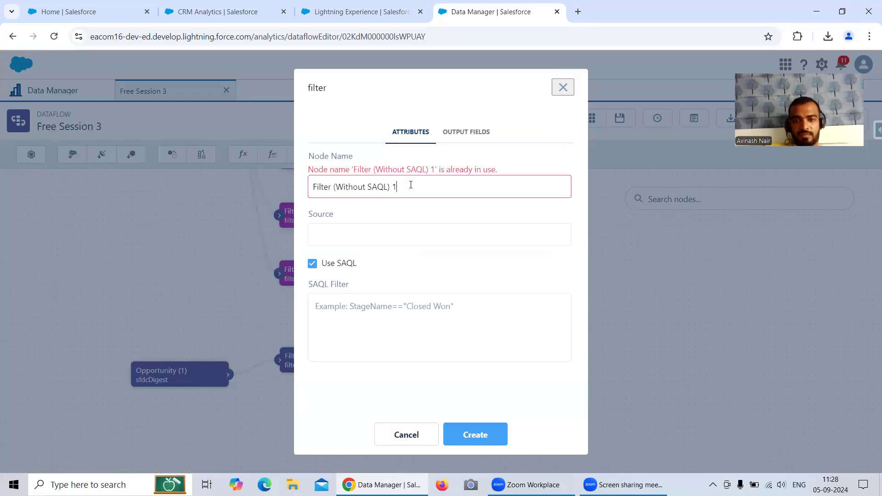
{"action": "key", "text": "BackSpace"}
{"action": "type", "text": "2"}
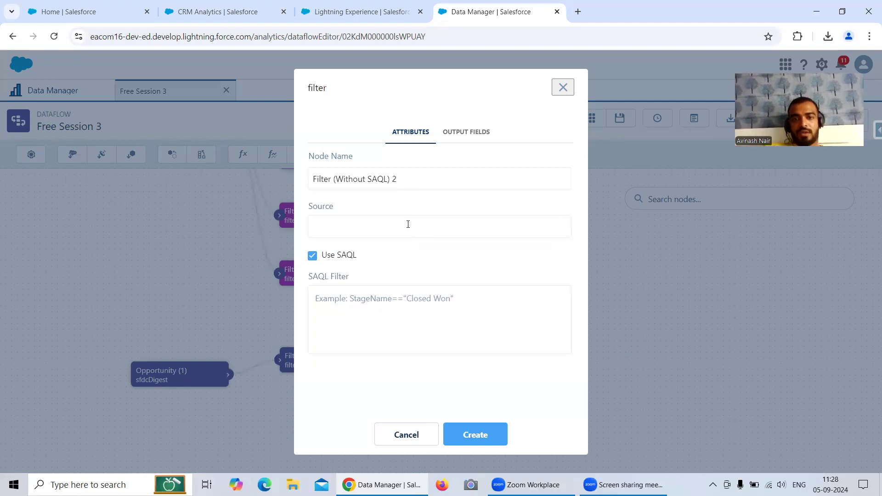
Set the second non-SAQL filter's source to Opportunity (1) and turn off Use SAQL.
{"action": "left_click", "coordinate": [407, 227]}
{"action": "scroll", "coordinate": [404, 392], "scroll_direction": "down", "scroll_amount": 1}
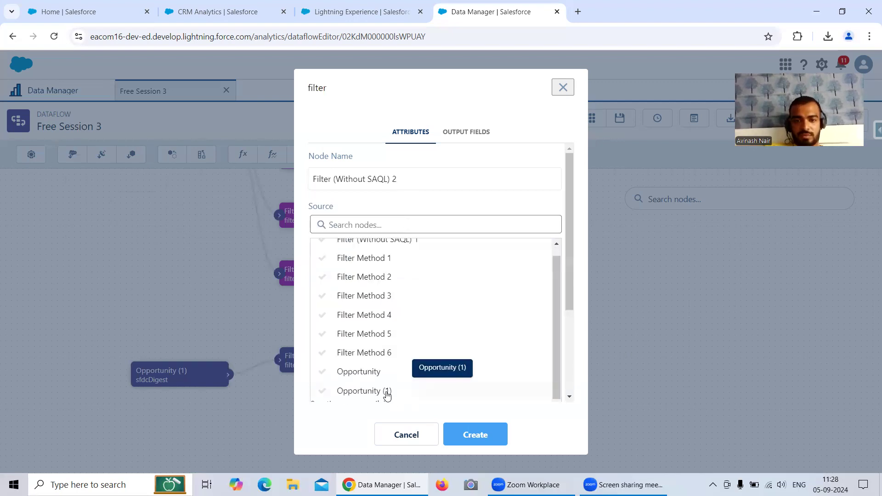
{"action": "left_click", "coordinate": [388, 391]}
{"action": "left_click", "coordinate": [312, 255]}
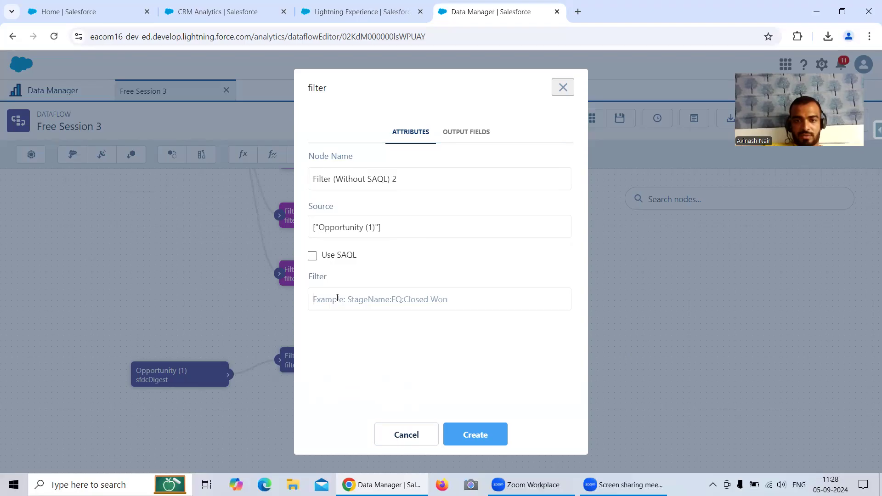
Enter the filter condition StageName:N:Closed Won, create the filter node and place it below Register Without SAQL 1.
{"action": "key", "text": "ctrl+v"}
{"action": "left_click_drag", "start_coordinate": [397, 299], "coordinate": [308, 283]}
{"action": "key", "text": "BackSpace"}
{"action": "type", "text": "StageNa"}
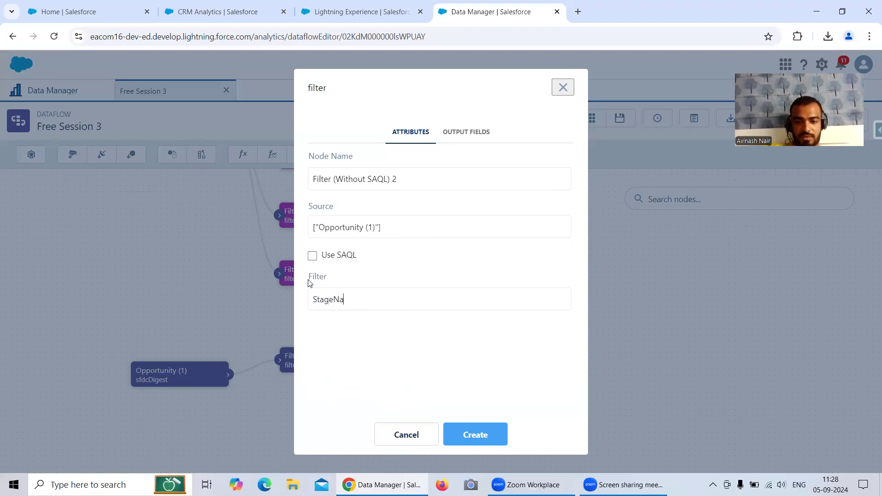
{"action": "type", "text": "me:N:Closed WOn"}
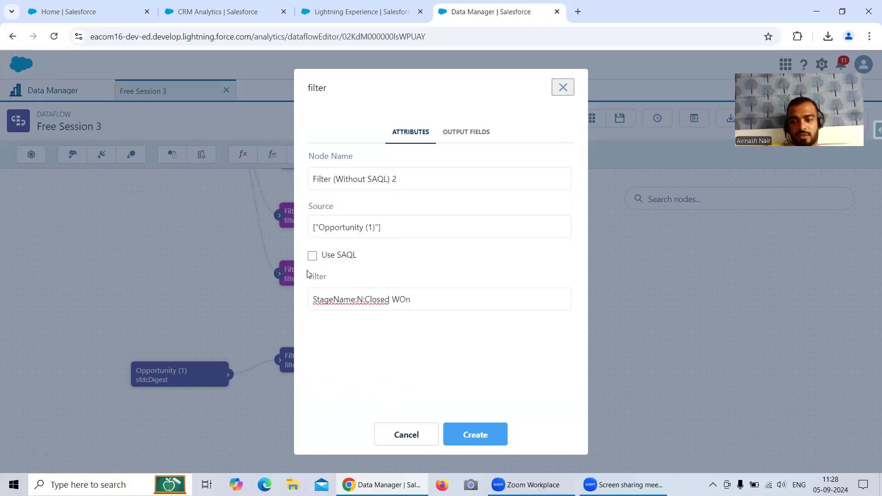
{"action": "key", "text": "BackSpace"}
{"action": "type", "text": "om"}
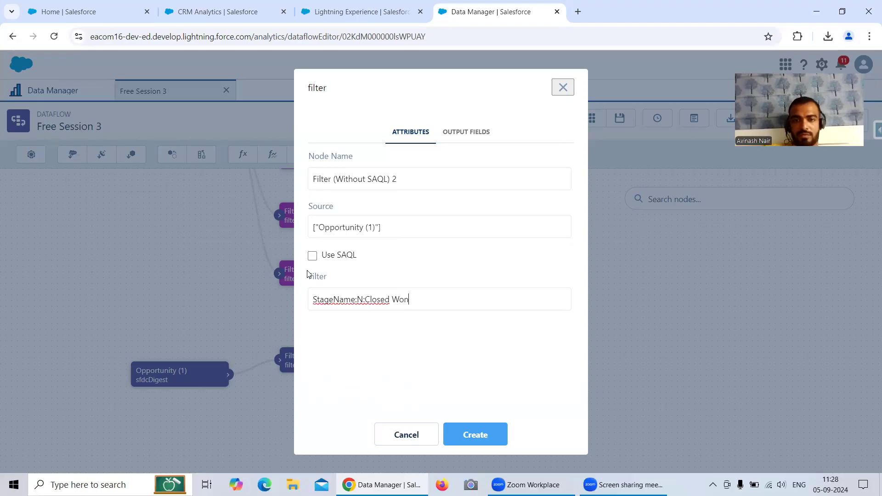
{"action": "left_click", "coordinate": [475, 436]}
{"action": "left_click_drag", "start_coordinate": [504, 411], "coordinate": [450, 415]}
Start an sfdcRegister node named "Register Without SAQL 2", reusing the first register's name, with Filter (Without SAQL) 2 as its source.
{"action": "left_click", "coordinate": [469, 360]}
{"action": "left_click_drag", "start_coordinate": [425, 178], "coordinate": [288, 185]}
{"action": "key", "text": "ctrl+c"}
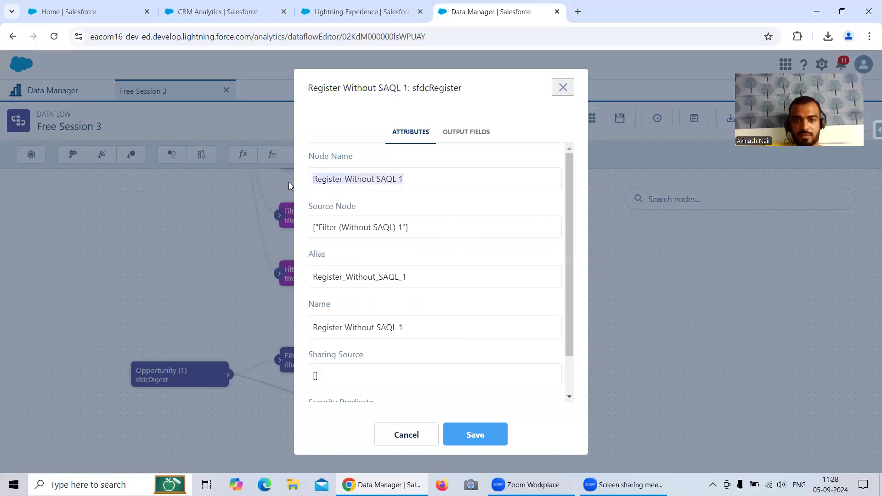
{"action": "left_click", "coordinate": [407, 434]}
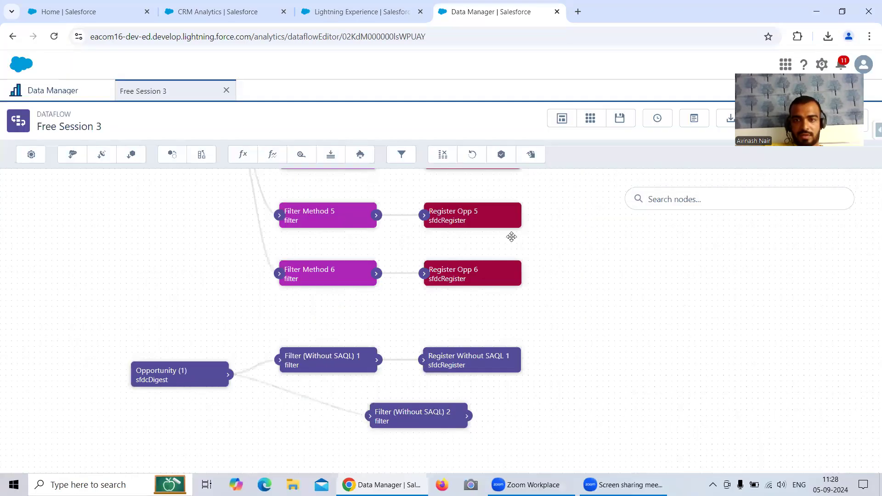
{"action": "left_click", "coordinate": [500, 154]}
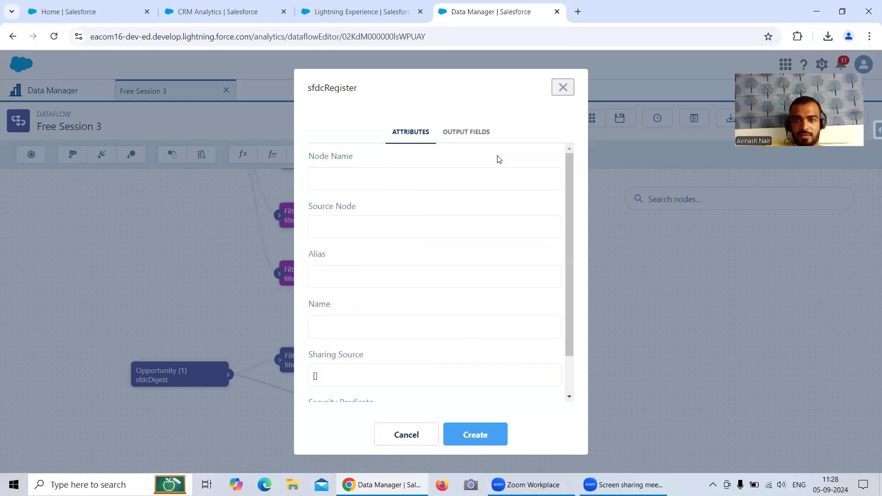
{"action": "key", "text": "ctrl+v"}
{"action": "key", "text": "BackSpace"}
{"action": "type", "text": "2"}
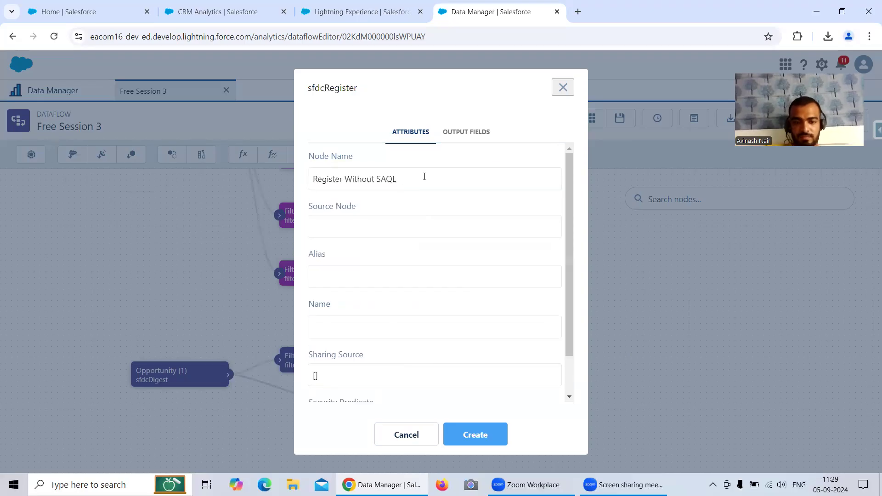
{"action": "left_click", "coordinate": [409, 224]}
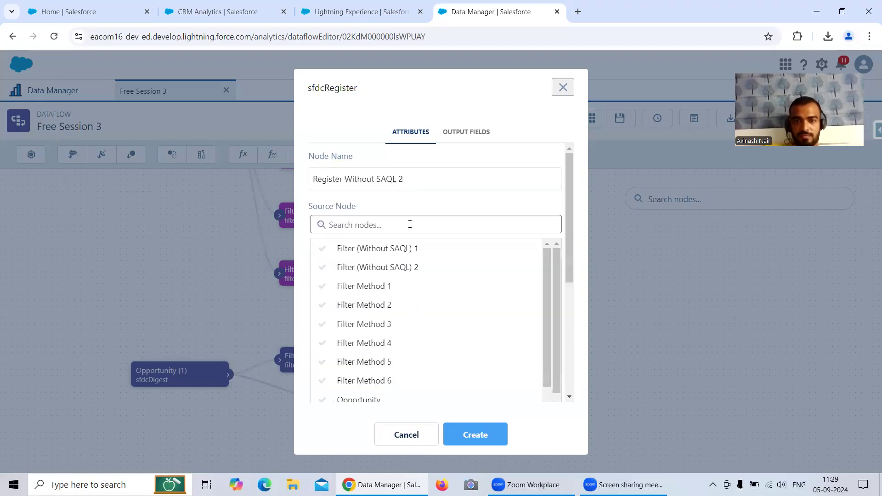
{"action": "left_click", "coordinate": [410, 267]}
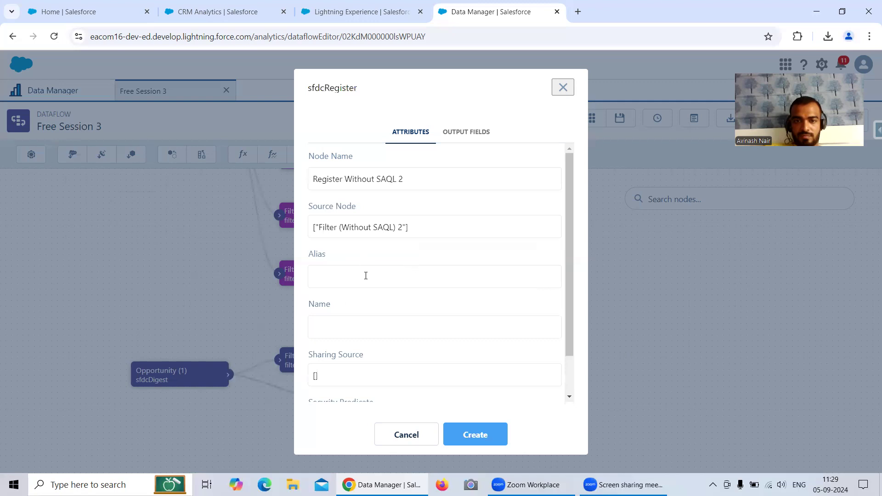
Fill in the new register node's alias and name as "Register Without SAQL 2".
{"action": "key", "text": "ctrl+v"}
{"action": "key", "text": "ctrl+v"}
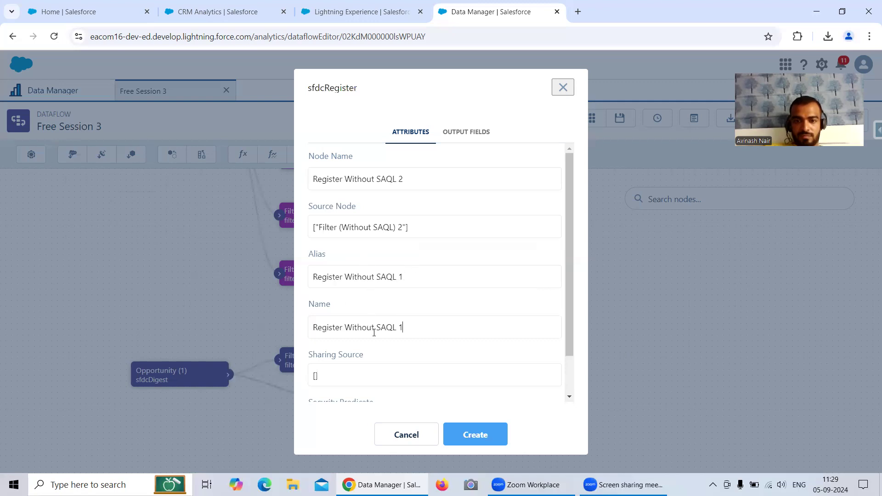
{"action": "type", "text": "2"}
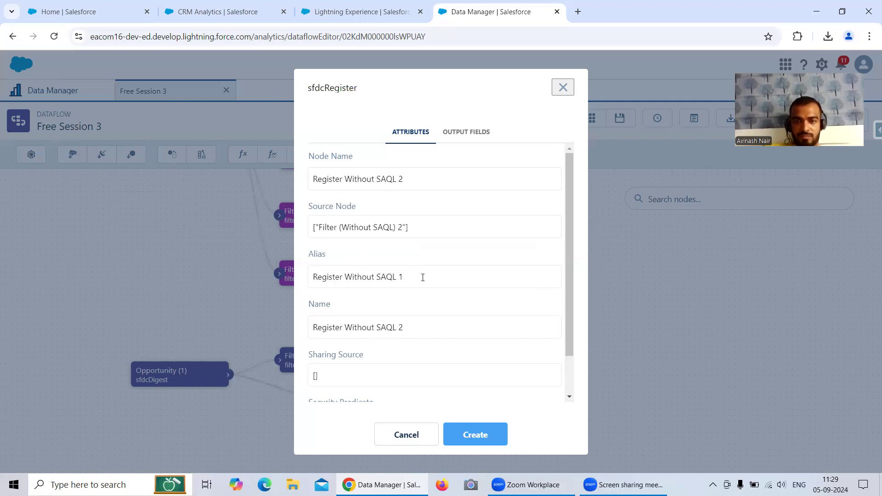
{"action": "type", "text": "2"}
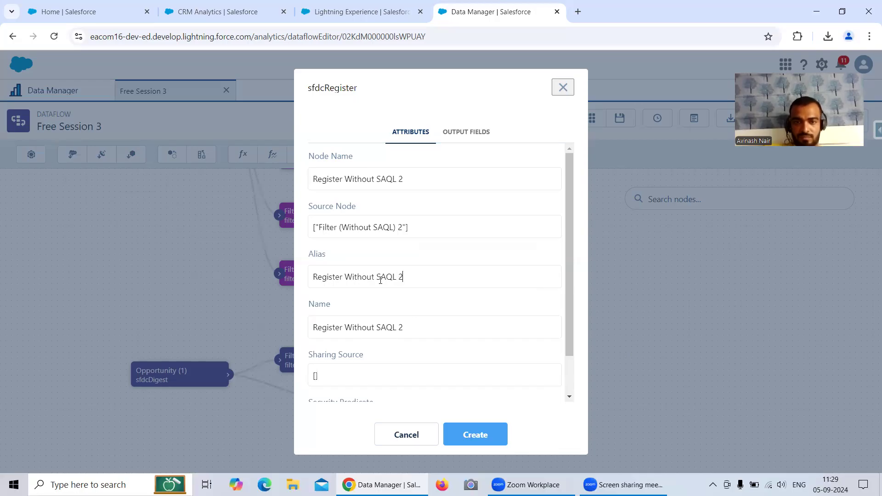
Replace the spaces in the alias with underscores to get Register_Without_SAQL_2 and create the register node.
{"action": "key", "text": "BackSpace"}
{"action": "type", "text": "_"}
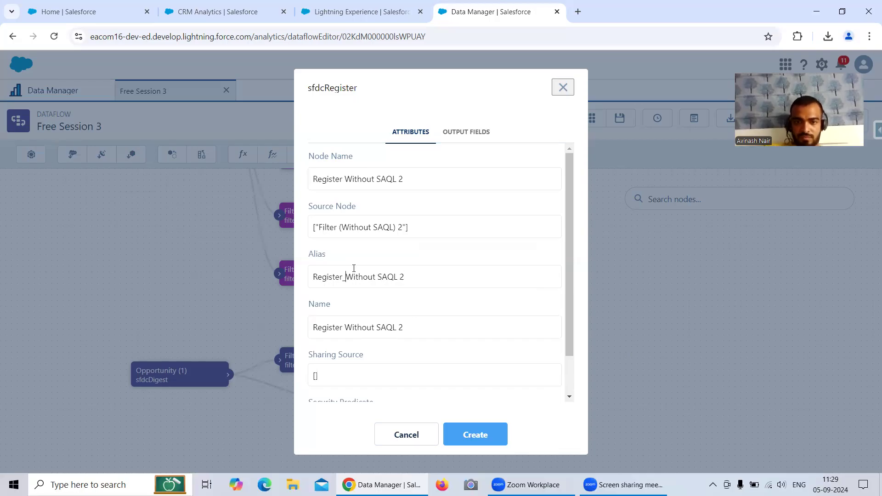
{"action": "left_click", "coordinate": [376, 270]}
{"action": "key", "text": "BackSpace"}
{"action": "type", "text": "_"}
{"action": "left_click", "coordinate": [403, 271]}
{"action": "key", "text": "BackSpace"}
{"action": "type", "text": "_"}
{"action": "left_click", "coordinate": [473, 436]}
Move the Filter (Without SAQL) 2 and Register Without SAQL 2 nodes closer beneath the first non-SAQL filter and register pair.
{"action": "left_click", "coordinate": [437, 409]}
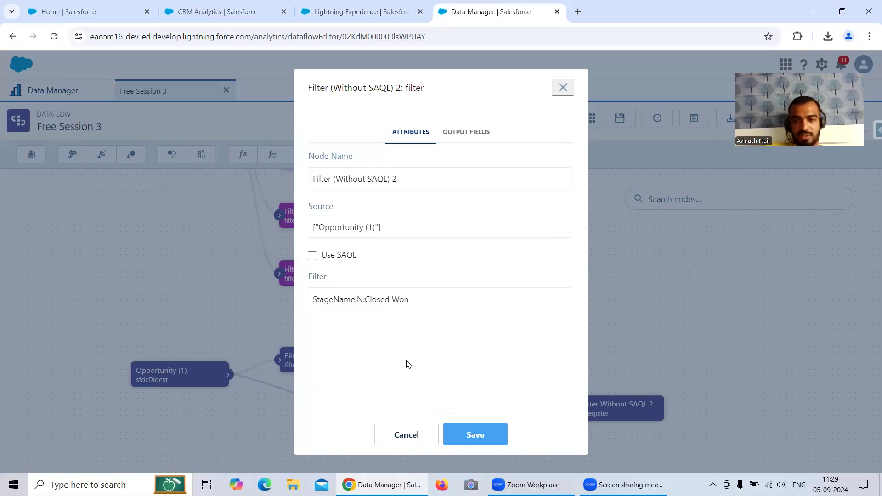
{"action": "left_click", "coordinate": [563, 87]}
{"action": "left_click_drag", "start_coordinate": [616, 268], "coordinate": [602, 215]}
{"action": "left_click_drag", "start_coordinate": [404, 363], "coordinate": [329, 359]}
{"action": "left_click_drag", "start_coordinate": [611, 366], "coordinate": [515, 378]}
Review the Filter Method 3 node's SAQL condition and return to the non-SAQL nodes.
{"action": "scroll", "coordinate": [564, 284], "scroll_direction": "up", "scroll_amount": 5}
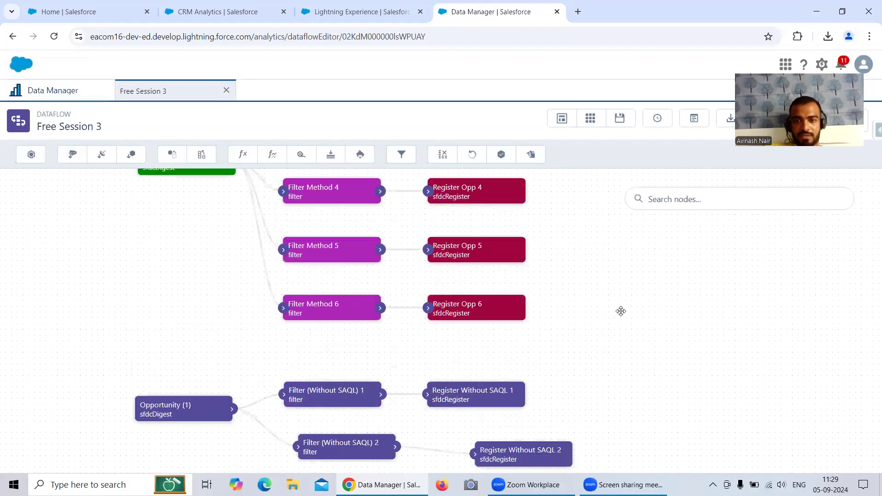
{"action": "left_click", "coordinate": [328, 243]}
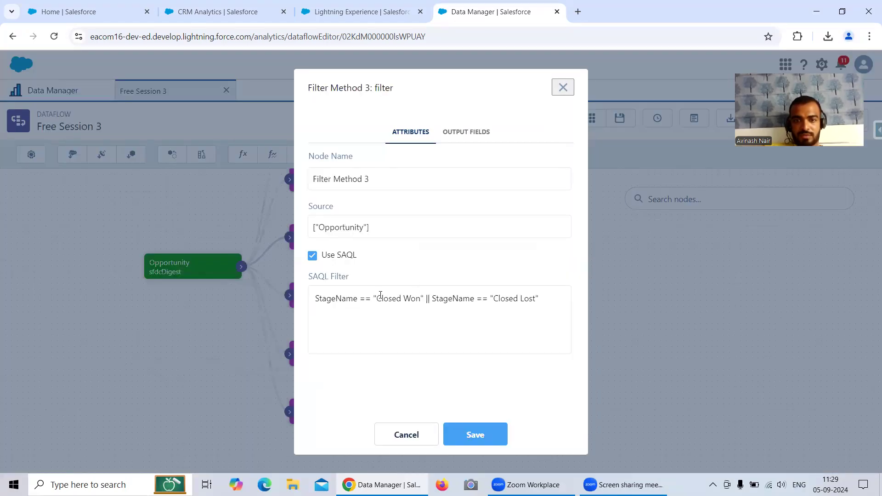
{"action": "left_click", "coordinate": [406, 434]}
{"action": "scroll", "coordinate": [636, 262], "scroll_direction": "down", "scroll_amount": 3}
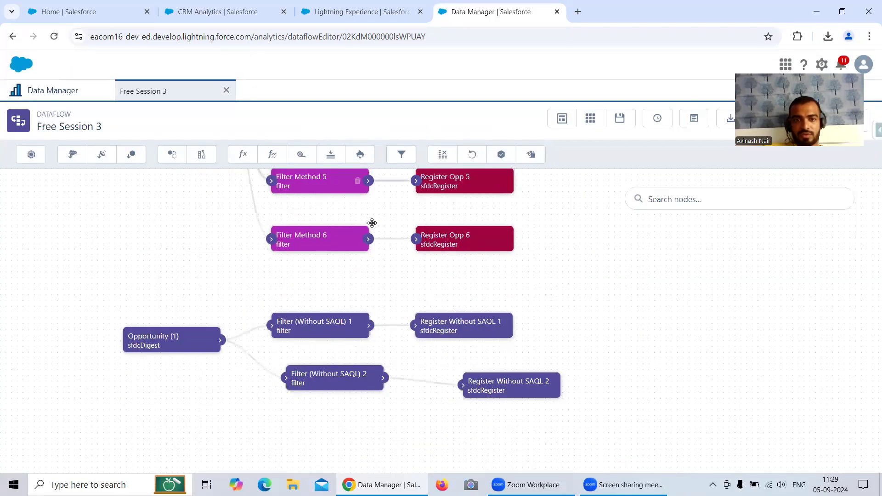
{"action": "left_click_drag", "start_coordinate": [610, 270], "coordinate": [623, 295]}
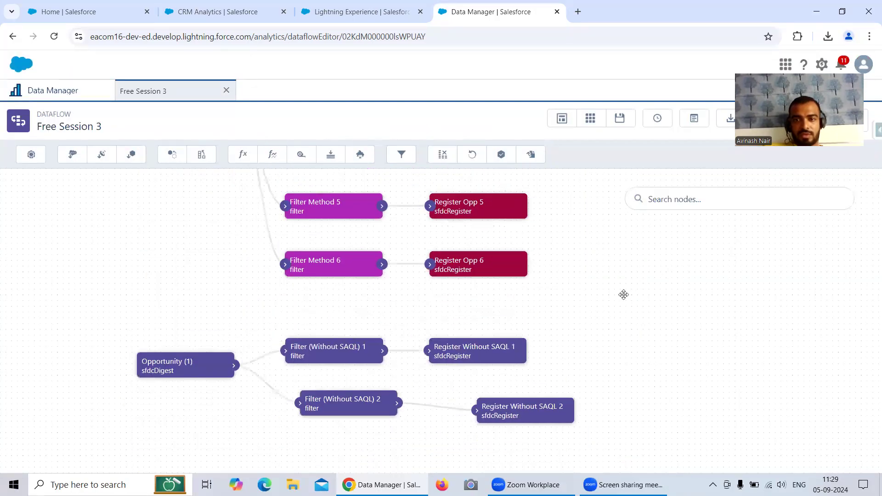
{"action": "left_click", "coordinate": [401, 155]}
{"action": "type", "text": "Filter"}
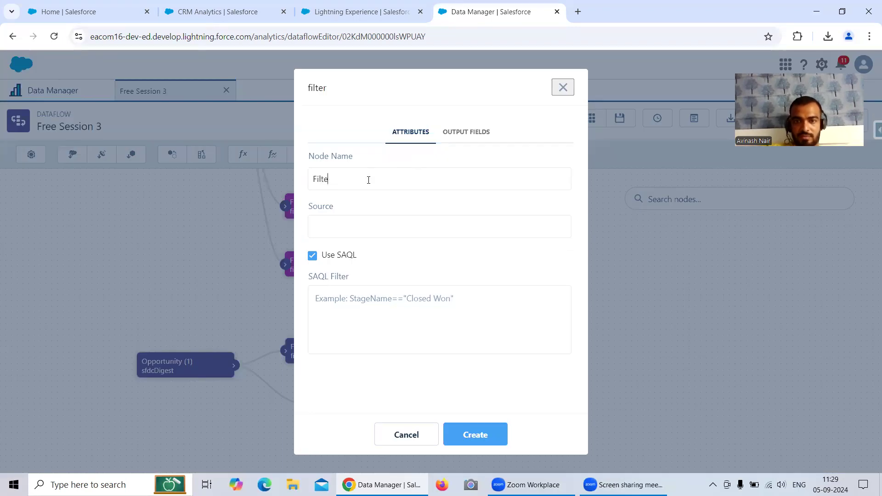
{"action": "left_click", "coordinate": [563, 87]}
Copy the Filter (Without SAQL) 2 node's name and start a new filter node named "Filter (Without SAQL) 3".
{"action": "left_click", "coordinate": [344, 399]}
{"action": "double_click", "coordinate": [354, 400]}
{"action": "left_click_drag", "start_coordinate": [409, 179], "coordinate": [280, 180]}
{"action": "left_click", "coordinate": [406, 435]}
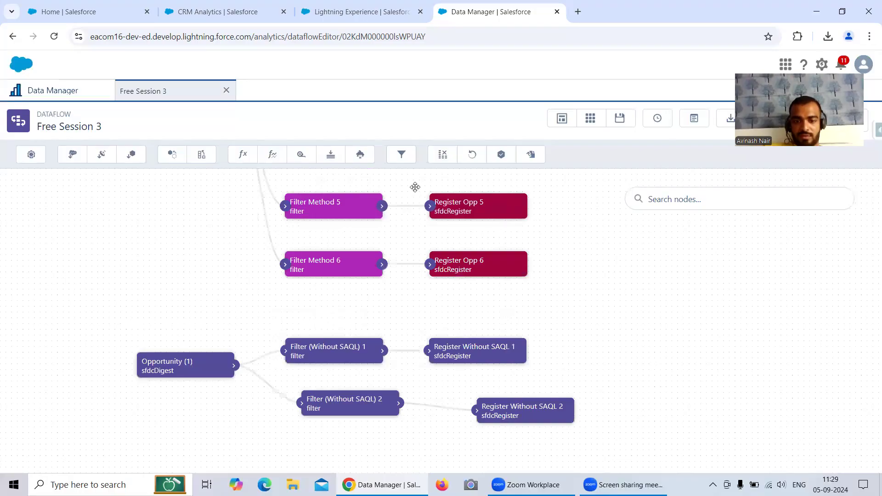
{"action": "left_click", "coordinate": [401, 154]}
{"action": "key", "text": "BackSpace"}
{"action": "type", "text": "3"}
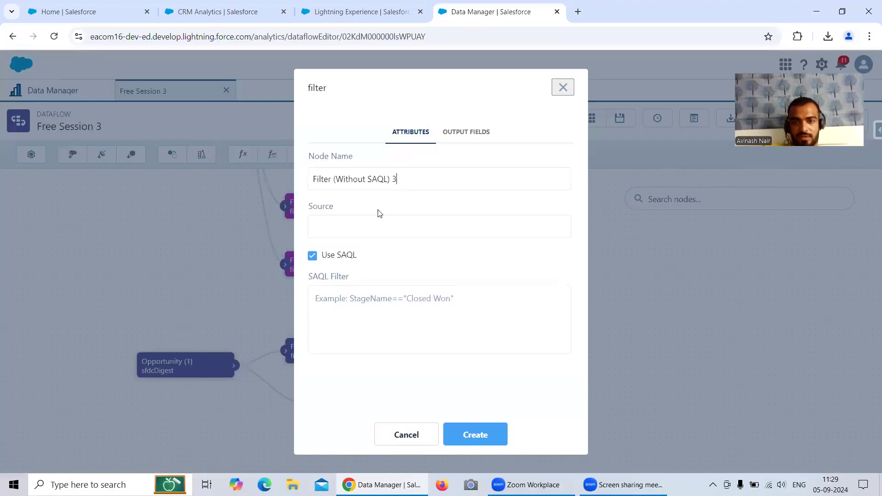
Source the new filter from Opportunity (1) without SAQL, set it to StageName:EQ:ClosedWon|Closed Lost, create it, and place it nearer Filter (Without SAQL) 2.
{"action": "left_click", "coordinate": [375, 229]}
{"action": "scroll", "coordinate": [375, 391], "scroll_direction": "down", "scroll_amount": 1}
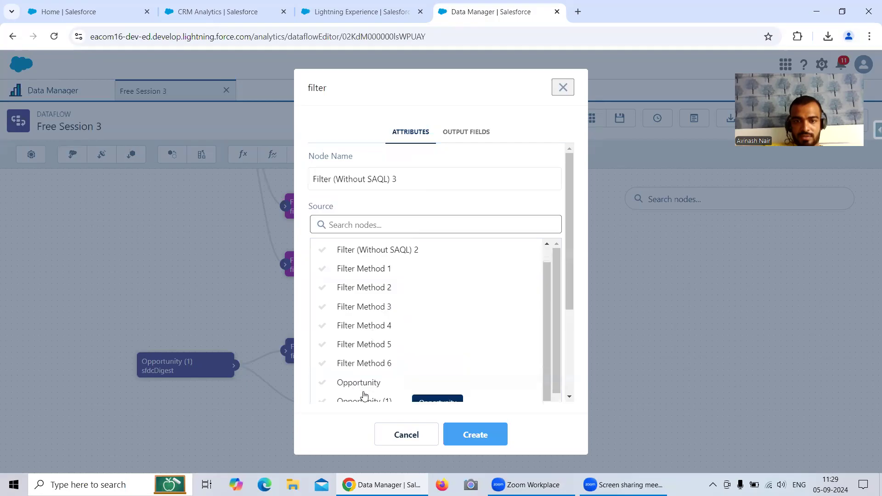
{"action": "left_click", "coordinate": [364, 399]}
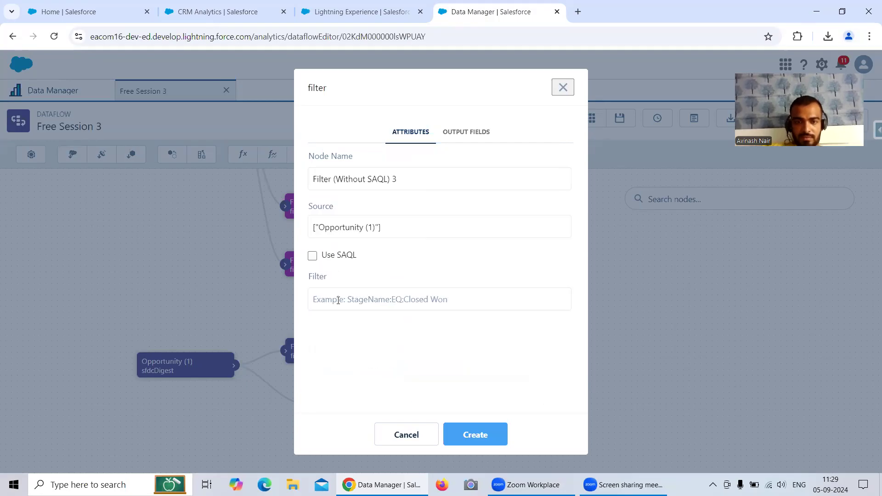
{"action": "type", "text": "StageName:EQ:Cl"}
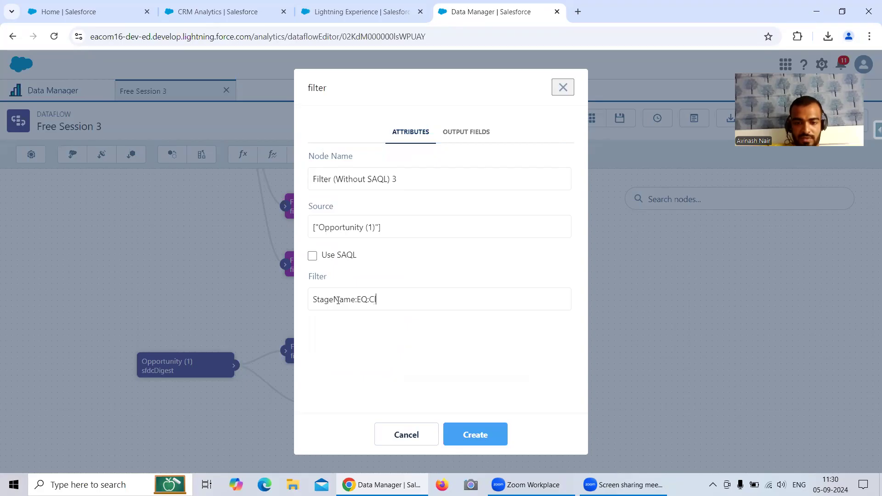
{"action": "type", "text": "osedWon|"}
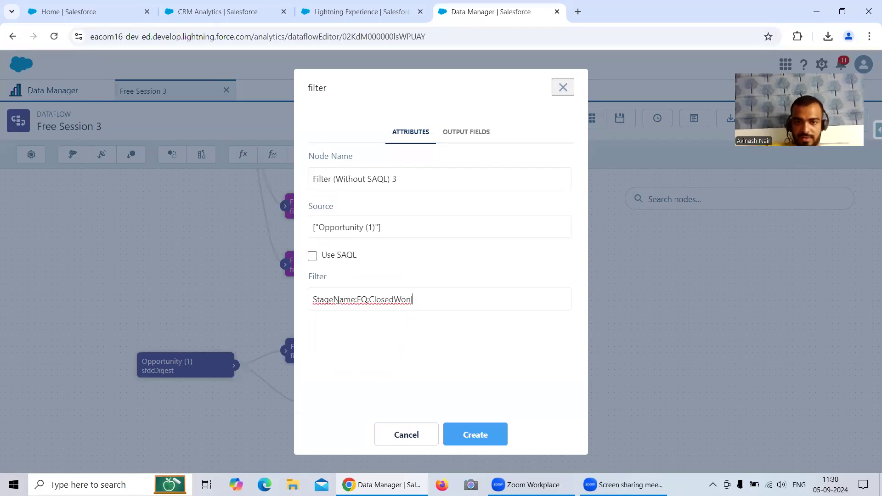
{"action": "type", "text": "W"}
{"action": "type", "text": "Closed Lost"}
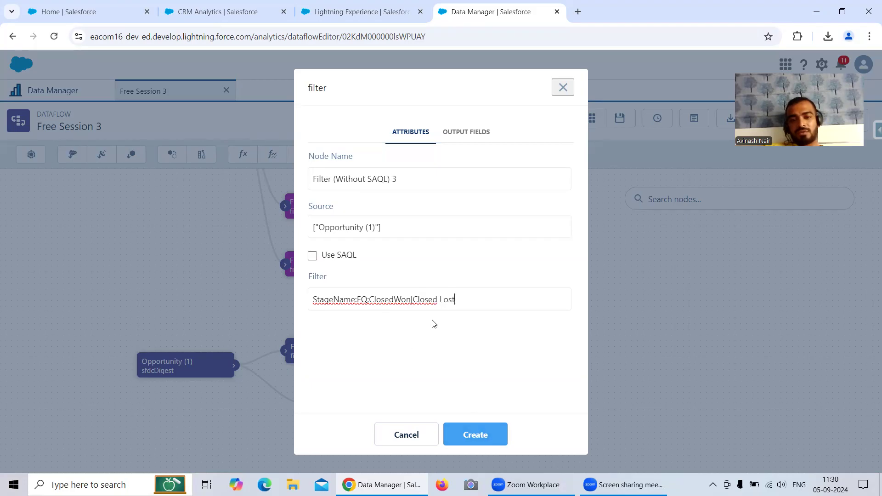
{"action": "left_click", "coordinate": [474, 440]}
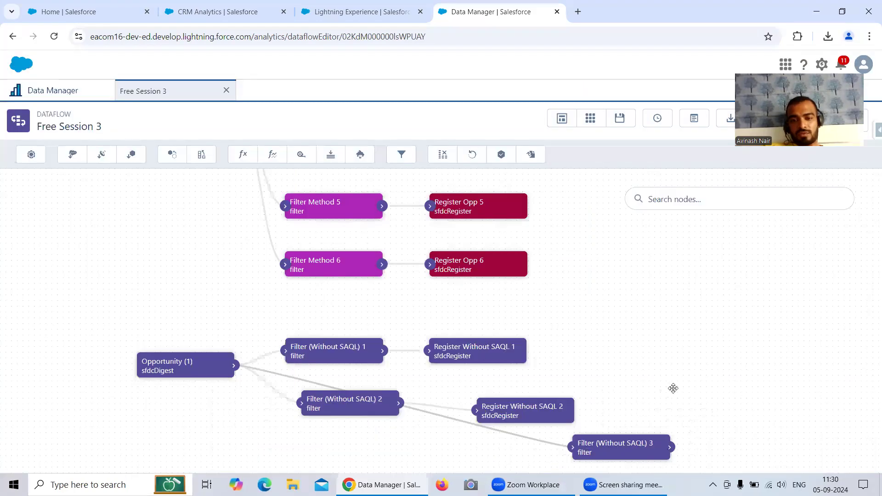
{"action": "left_click_drag", "start_coordinate": [640, 448], "coordinate": [419, 447]}
Copy the Register Without SAQL 2 node's name and start a register node named "Register Without SAQL 3" with Filter (Without SAQL) 3 as source.
{"action": "left_click", "coordinate": [563, 410]}
{"action": "left_click_drag", "start_coordinate": [427, 186], "coordinate": [299, 178]}
{"action": "key", "text": "ctrl+c"}
{"action": "left_click", "coordinate": [432, 440]}
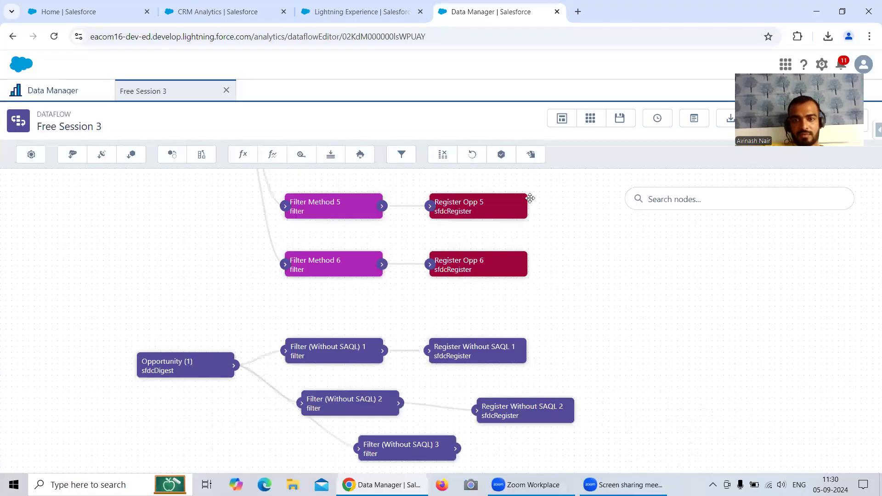
{"action": "left_click", "coordinate": [497, 158]}
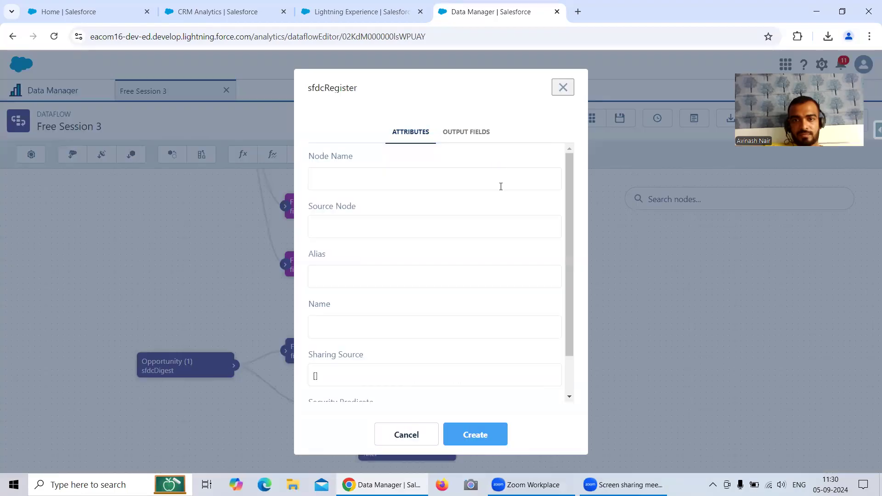
{"action": "key", "text": "ctrl+v"}
{"action": "key", "text": "BackSpace"}
{"action": "type", "text": "3"}
{"action": "left_click", "coordinate": [394, 229]}
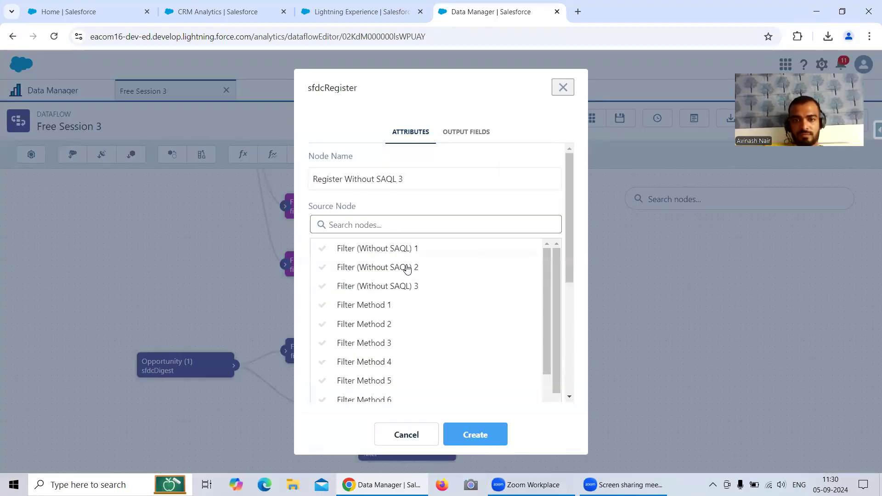
{"action": "left_click", "coordinate": [410, 289]}
Fill both the alias and the name of the new register node with "Register Without SAQL 3".
{"action": "left_click", "coordinate": [375, 276]}
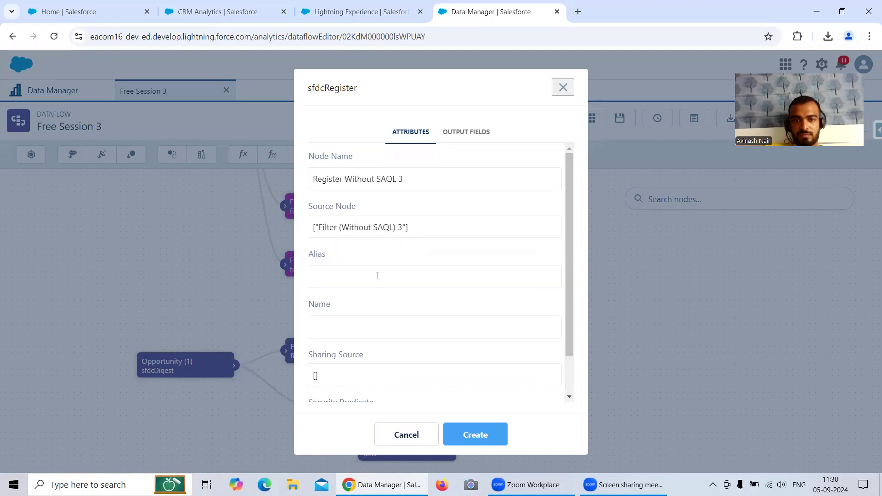
{"action": "key", "text": "ctrl+v"}
{"action": "key", "text": "ctrl+v"}
{"action": "type", "text": "3"}
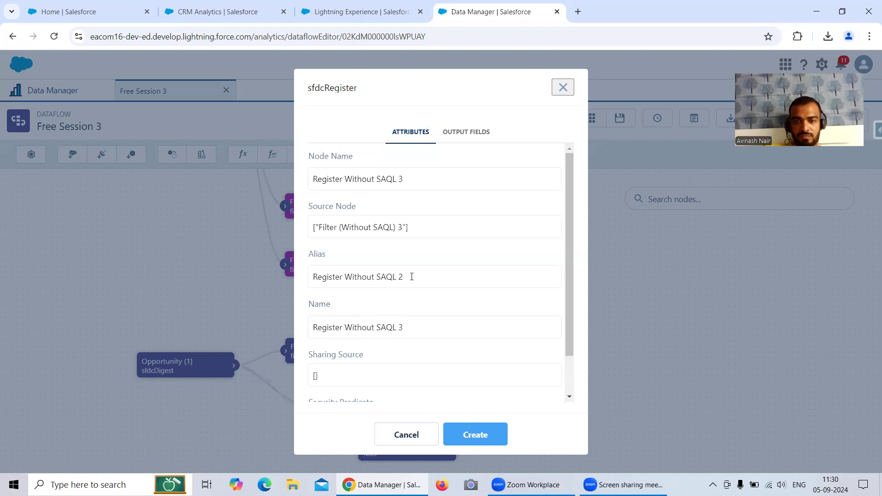
{"action": "key", "text": "BackSpace"}
{"action": "type", "text": "3"}
Replace the spaces in the alias with underscores to get Register_Without_SAQL_3 and create the register node.
{"action": "key", "text": "BackSpace"}
{"action": "type", "text": "_"}
{"action": "key", "text": "ctrl+Right"}
{"action": "key", "text": "BackSpace"}
{"action": "type", "text": "_"}
{"action": "key", "text": "ctrl+Right"}
{"action": "key", "text": "BackSpace"}
{"action": "type", "text": "_"}
{"action": "scroll", "coordinate": [409, 278], "scroll_direction": "down", "scroll_amount": 1}
{"action": "left_click", "coordinate": [475, 435]}
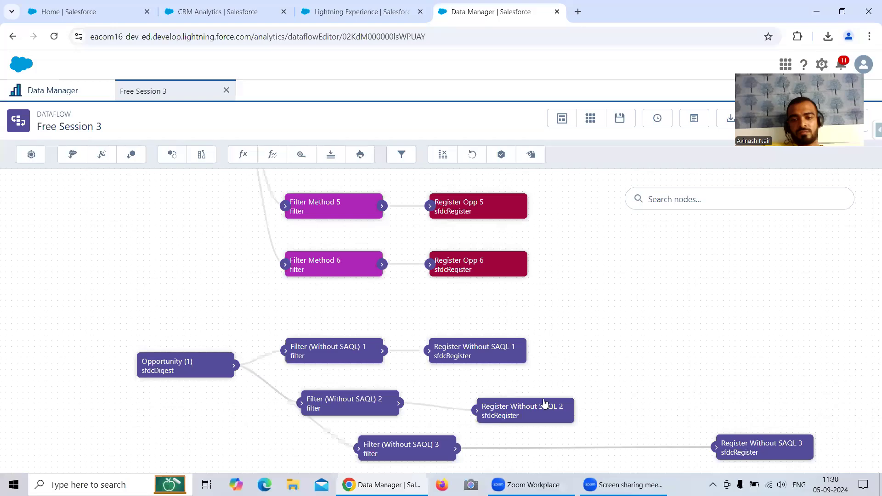
Review the SAQL conditions of the Filter Method 4, Filter Method 5 and Filter Method 6 nodes.
{"action": "scroll", "coordinate": [599, 291], "scroll_direction": "down", "scroll_amount": 1}
{"action": "scroll", "coordinate": [597, 368], "scroll_direction": "up", "scroll_amount": 4}
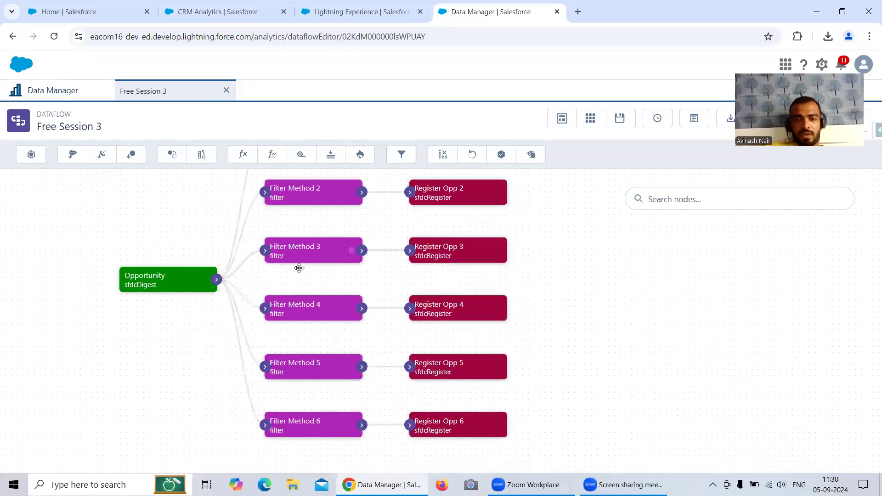
{"action": "left_click", "coordinate": [302, 311]}
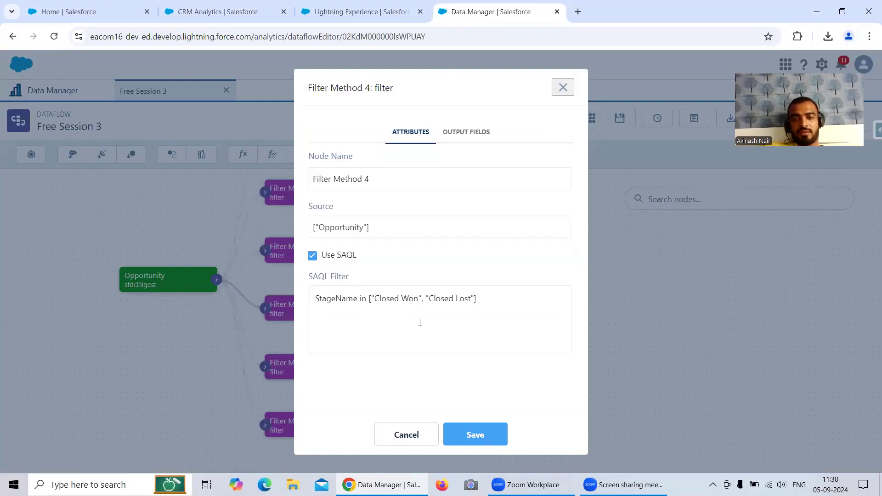
{"action": "left_click", "coordinate": [405, 435]}
{"action": "scroll", "coordinate": [636, 338], "scroll_direction": "down", "scroll_amount": 1}
{"action": "left_click", "coordinate": [312, 342]}
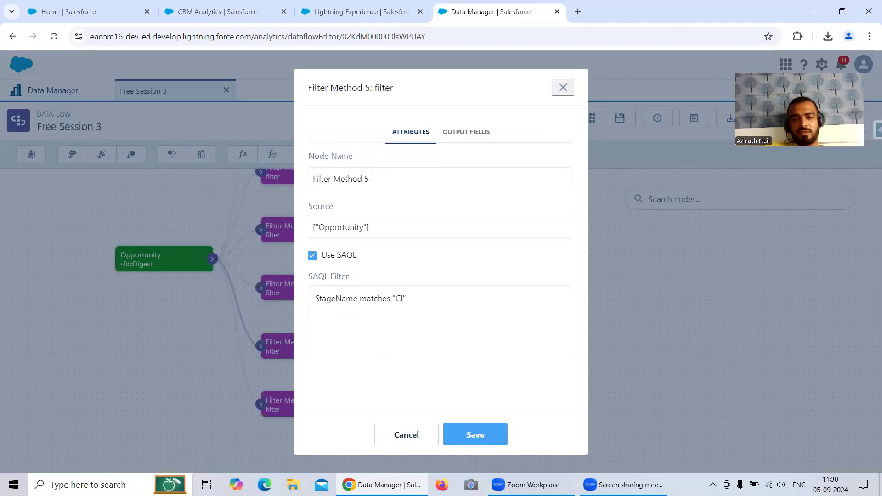
{"action": "left_click", "coordinate": [406, 434]}
{"action": "scroll", "coordinate": [664, 350], "scroll_direction": "down", "scroll_amount": 2}
{"action": "left_click", "coordinate": [310, 349]}
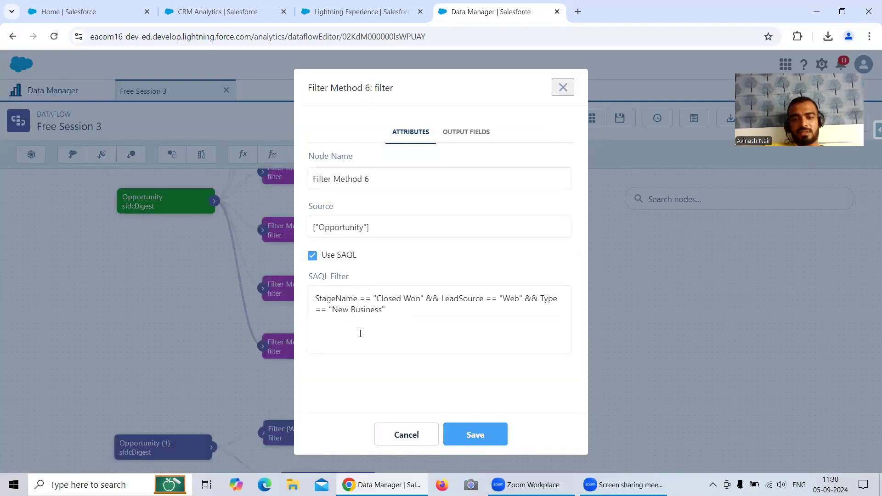
{"action": "left_click", "coordinate": [405, 435]}
Move the Filter (Without SAQL) 3 and Register Without SAQL 3 nodes beneath the second non-SAQL filter and register pair.
{"action": "scroll", "coordinate": [652, 380], "scroll_direction": "down", "scroll_amount": 5}
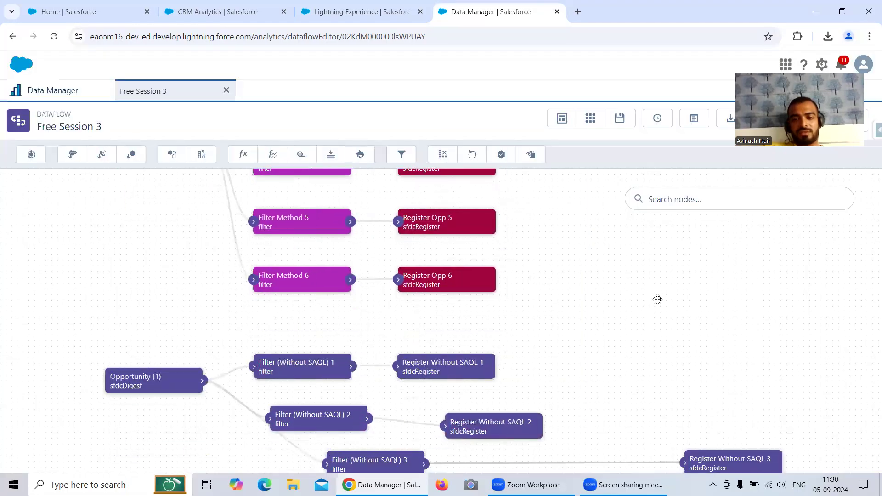
{"action": "left_click_drag", "start_coordinate": [321, 388], "coordinate": [271, 402]}
{"action": "left_click", "coordinate": [298, 399]}
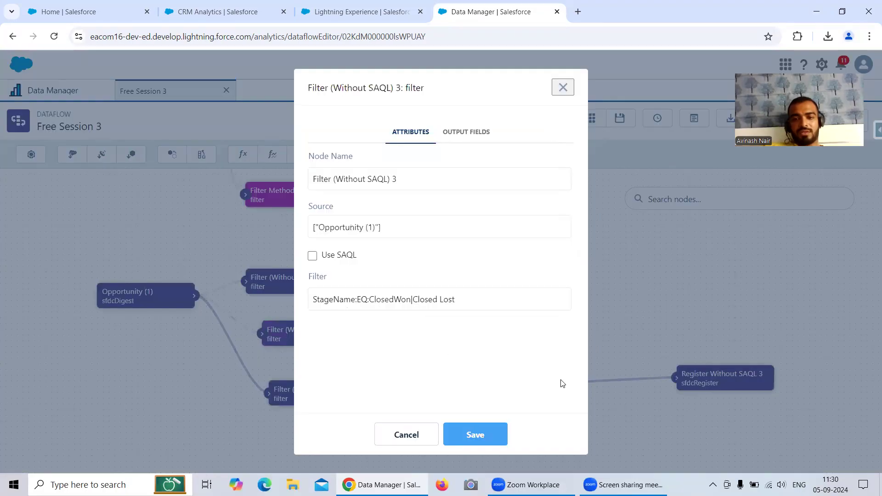
{"action": "left_click", "coordinate": [410, 439]}
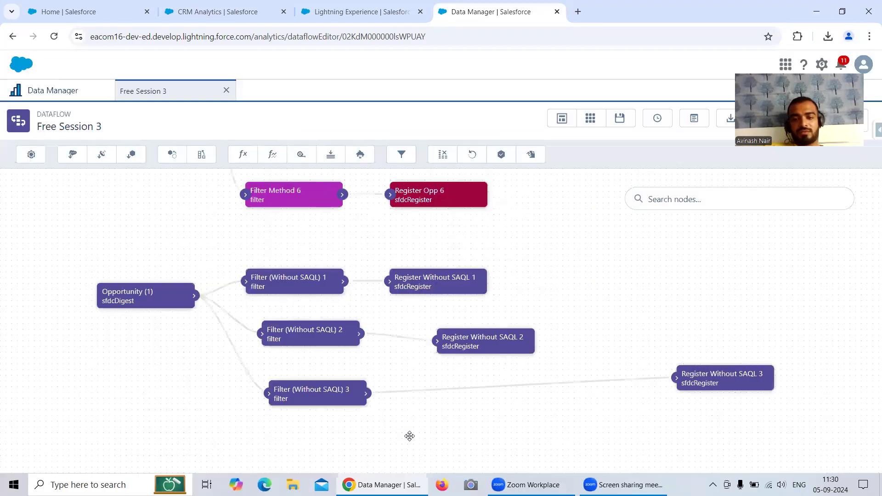
{"action": "left_click_drag", "start_coordinate": [719, 376], "coordinate": [462, 392]}
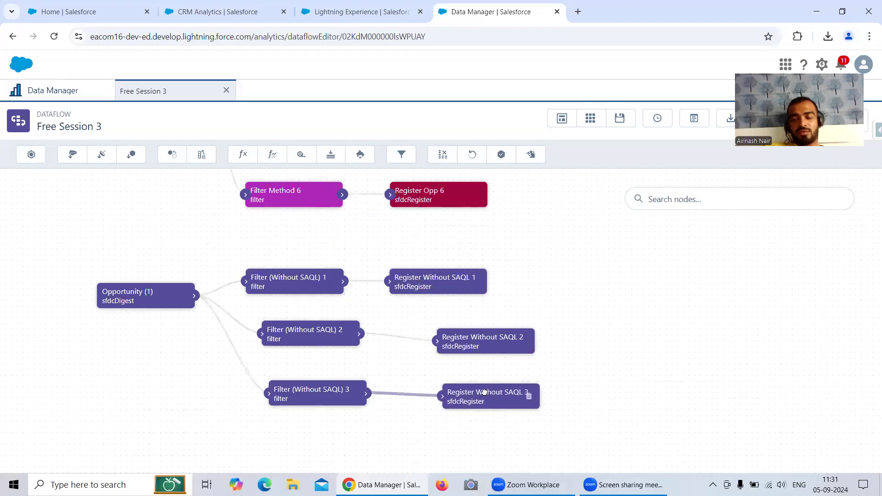
Copy the Filter (Without SAQL) 3 node's name and start a new filter node named "Filter (Without SAQL) 4".
{"action": "scroll", "coordinate": [355, 425], "scroll_direction": "down", "scroll_amount": 2}
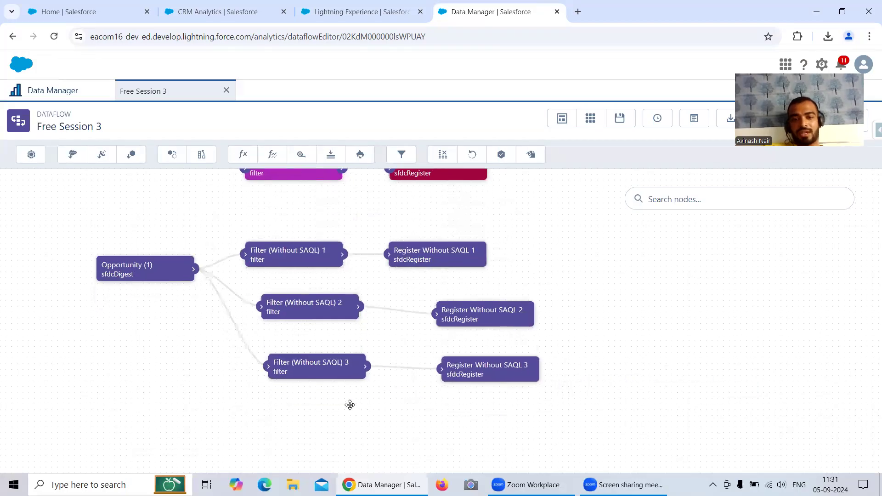
{"action": "left_click", "coordinate": [402, 159]}
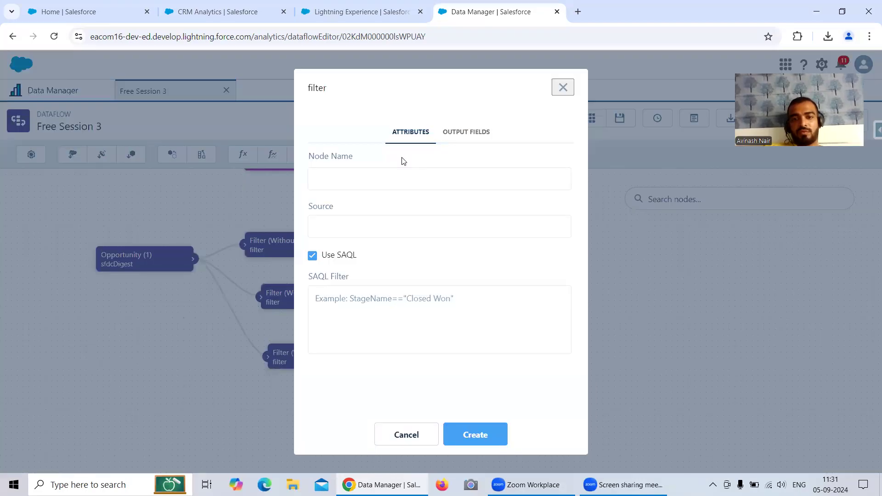
{"action": "left_click", "coordinate": [561, 85]}
{"action": "left_click", "coordinate": [315, 358]}
{"action": "left_click_drag", "start_coordinate": [395, 181], "coordinate": [294, 186]}
{"action": "key", "text": "ctrl+c"}
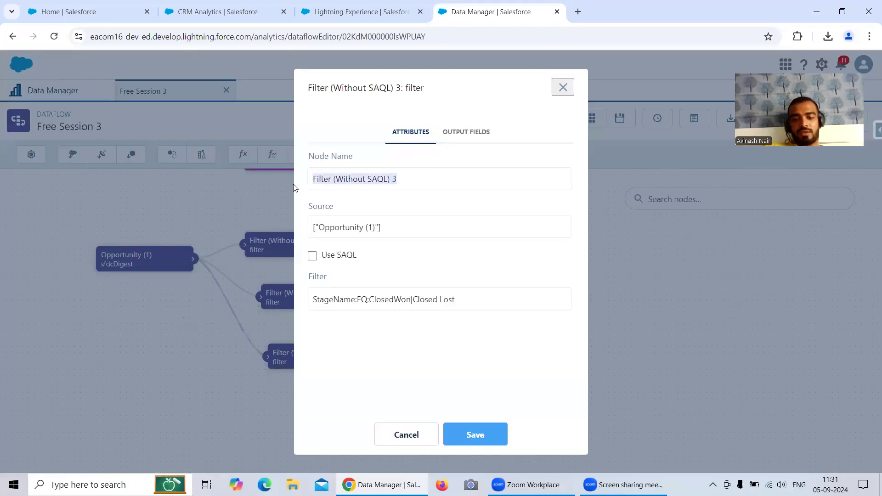
{"action": "left_click", "coordinate": [403, 435]}
{"action": "left_click", "coordinate": [403, 158]}
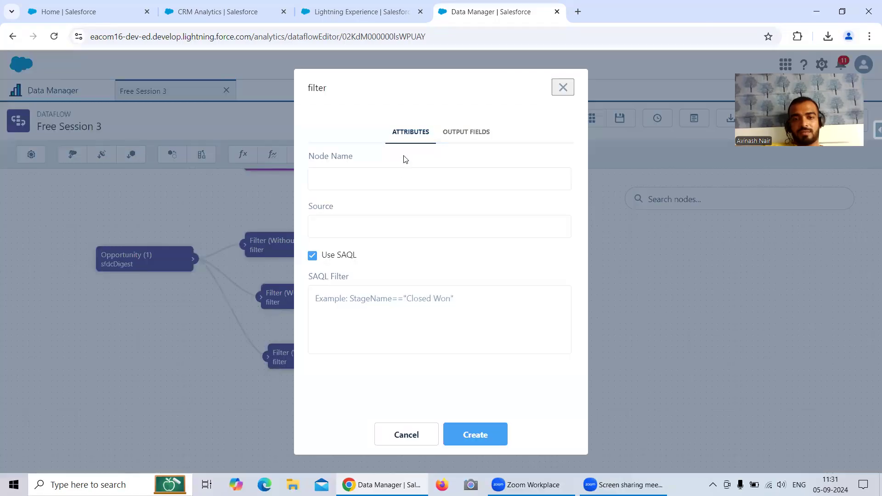
{"action": "key", "text": "ctrl+v"}
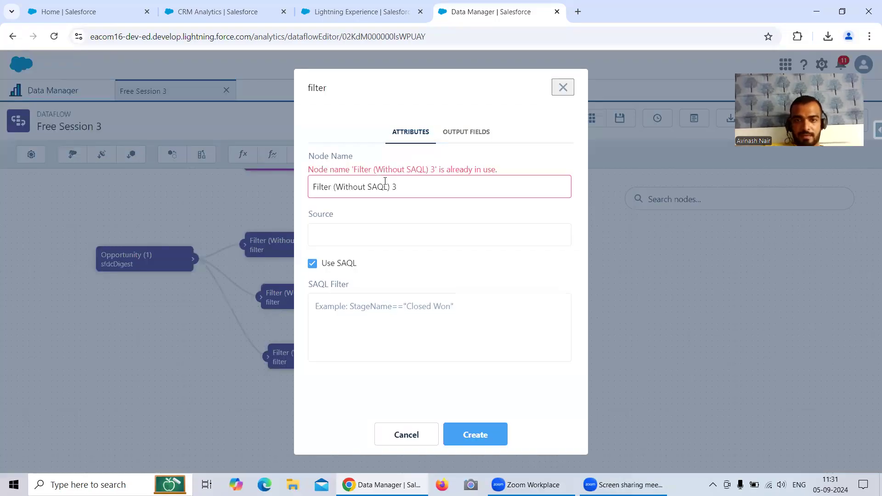
{"action": "key", "text": "BackSpace"}
{"action": "type", "text": "4"}
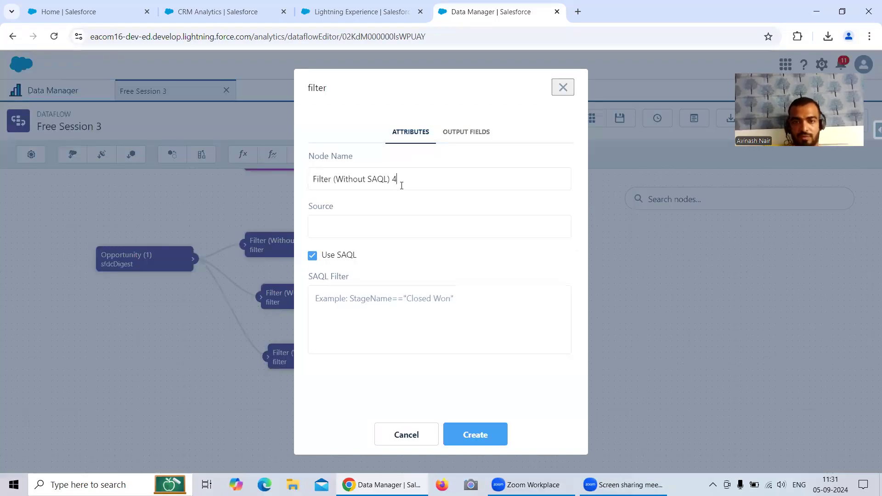
Set Opportunity (1) as the source, turn off SAQL, create the node with an empty filter, and place it beneath Filter (Without SAQL) 3.
{"action": "left_click", "coordinate": [372, 223]}
{"action": "scroll", "coordinate": [390, 313], "scroll_direction": "down", "scroll_amount": 1}
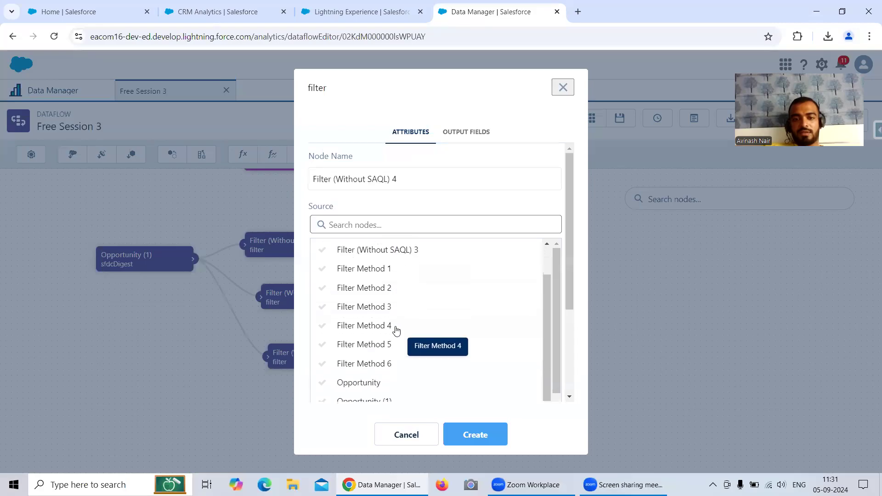
{"action": "left_click", "coordinate": [393, 393]}
{"action": "left_click", "coordinate": [312, 255]}
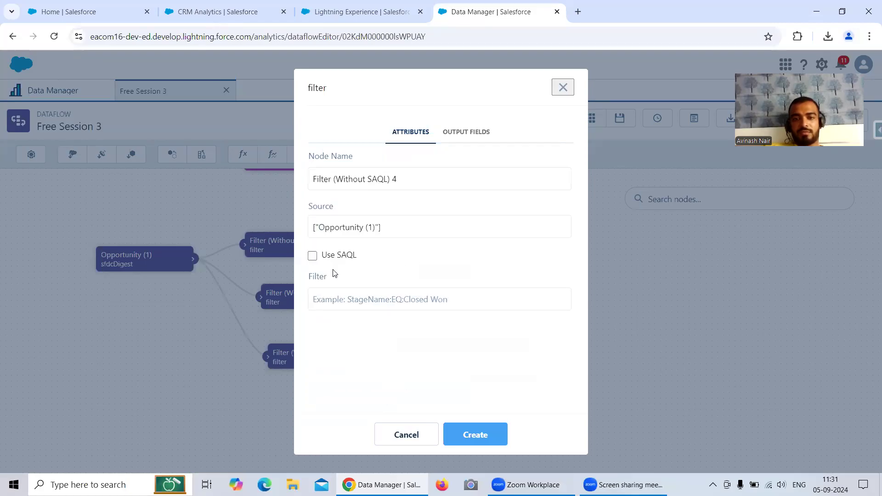
{"action": "left_click", "coordinate": [484, 435]}
{"action": "left_click_drag", "start_coordinate": [718, 390], "coordinate": [315, 422]}
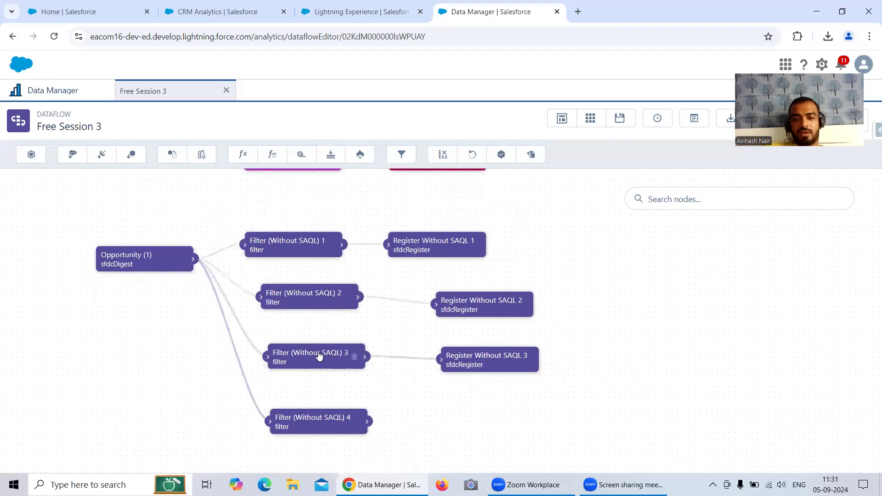
Copy the filter expression StageName:EQ:ClosedWon|Closed Lost from Filter (Without SAQL) 3 into the Filter (Without SAQL) 4 node.
{"action": "left_click", "coordinate": [319, 356]}
{"action": "left_click_drag", "start_coordinate": [455, 300], "coordinate": [306, 301]}
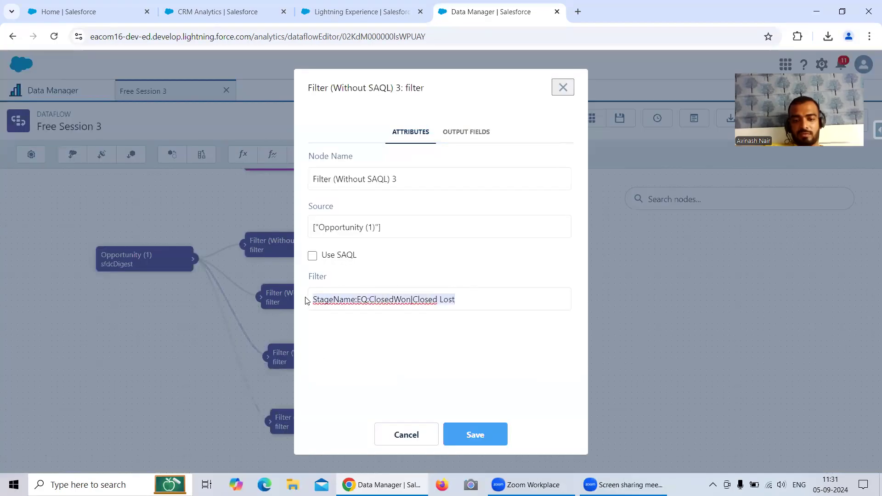
{"action": "left_click", "coordinate": [406, 434]}
{"action": "left_click", "coordinate": [322, 419]}
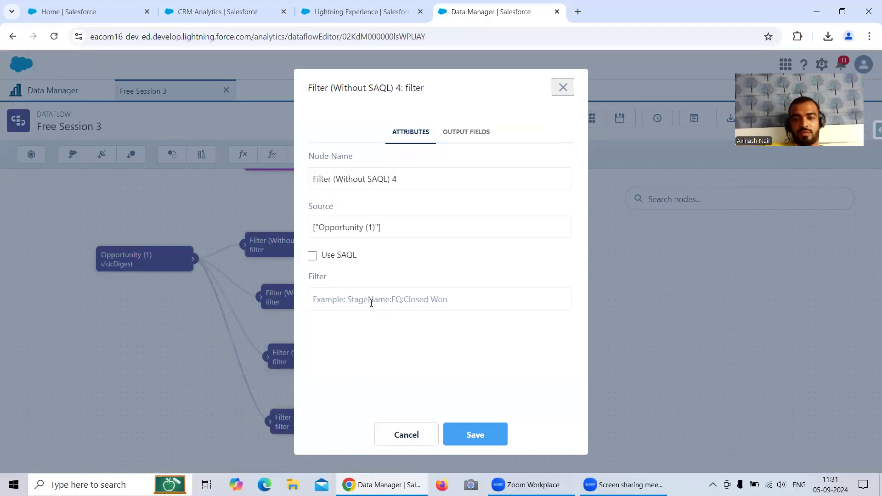
{"action": "type", "text": "StageName:EQ:Closed Won|Closed Lost"}
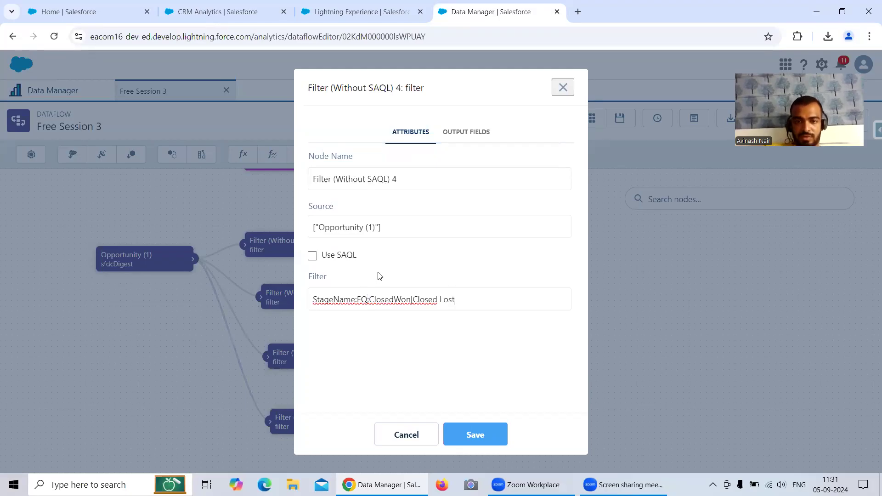
Change the operator in the Filter (Without SAQL) 4 expression to N, giving StageName:N:ClosedWon|Closed Lost, and save the node.
{"action": "left_click", "coordinate": [367, 297]}
{"action": "key", "text": "BackSpace"}
{"action": "key", "text": "BackSpace"}
{"action": "type", "text": "N"}
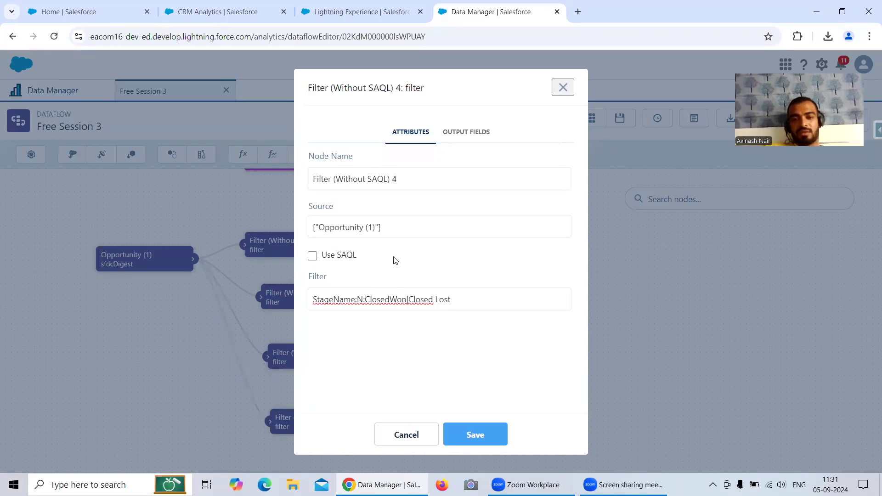
{"action": "left_click", "coordinate": [475, 432]}
Copy the Register Without SAQL 3 node's name and start a new sfdcRegister node named "Register Without SAQL 4".
{"action": "left_click", "coordinate": [526, 356]}
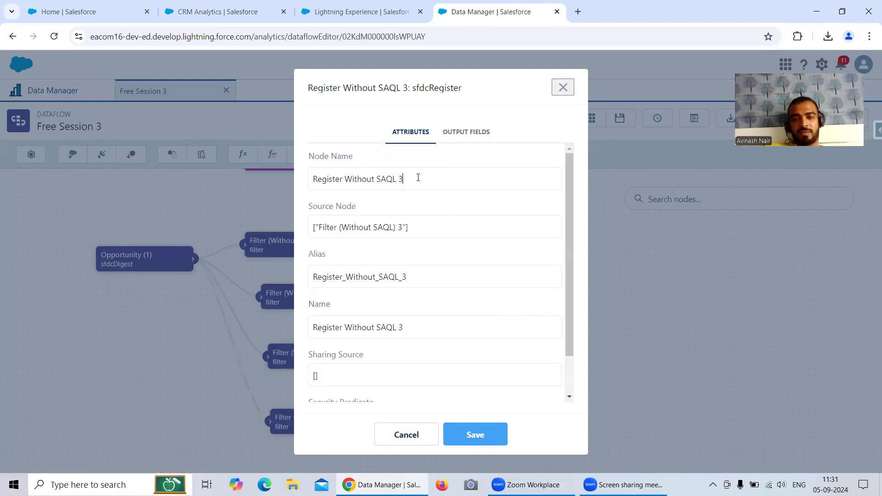
{"action": "left_click_drag", "start_coordinate": [418, 178], "coordinate": [282, 175]}
{"action": "key", "text": "ctrl+c"}
{"action": "left_click", "coordinate": [405, 434]}
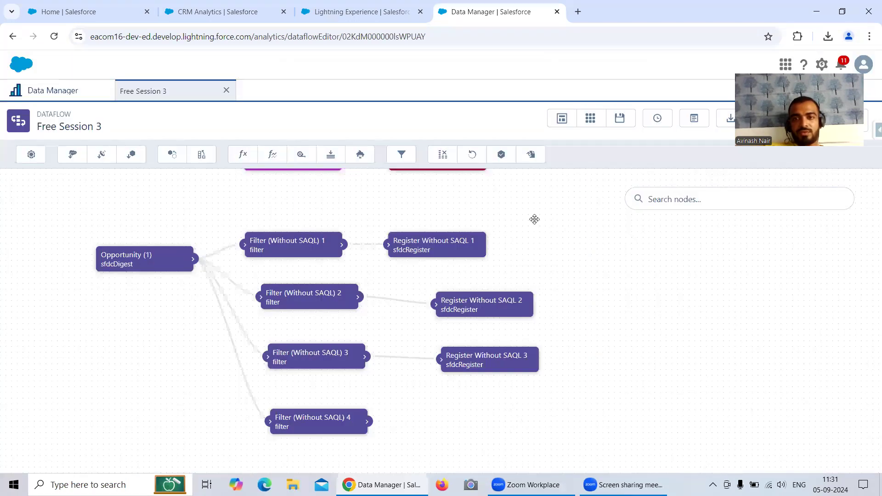
{"action": "left_click", "coordinate": [532, 155]}
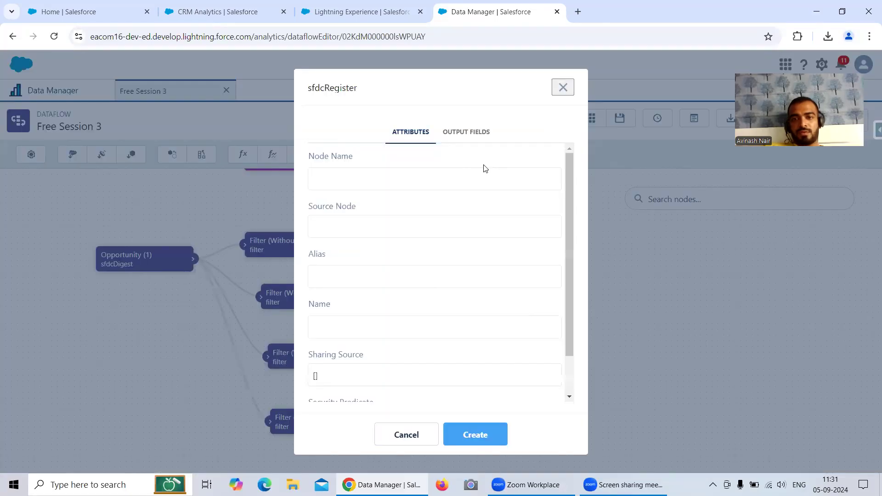
{"action": "left_click", "coordinate": [457, 174]}
{"action": "key", "text": "ctrl+v"}
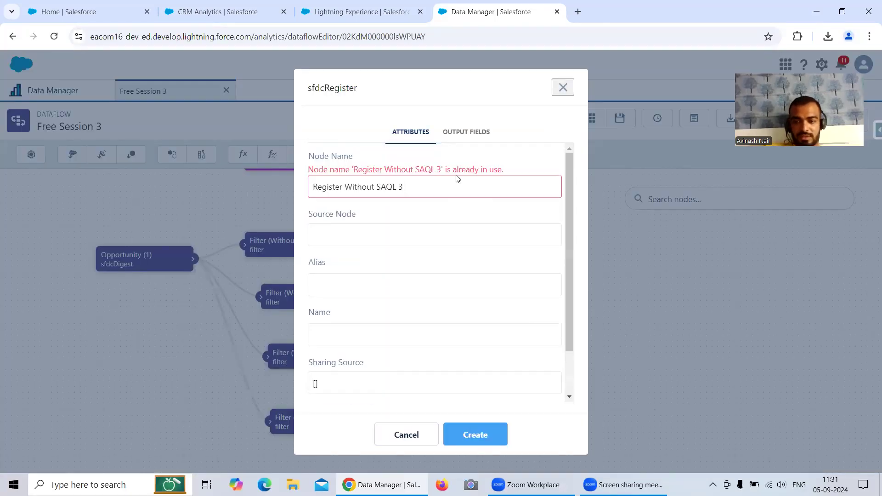
{"action": "key", "text": "BackSpace"}
Set Filter (Without SAQL) 4 as the register's source node and fill its alias and name with Register Without SAQL 4.
{"action": "left_click", "coordinate": [378, 225]}
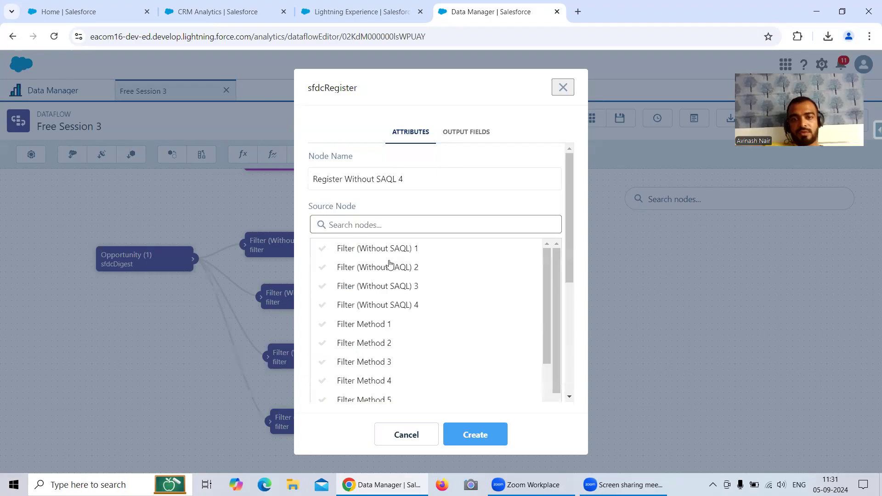
{"action": "left_click", "coordinate": [411, 307]}
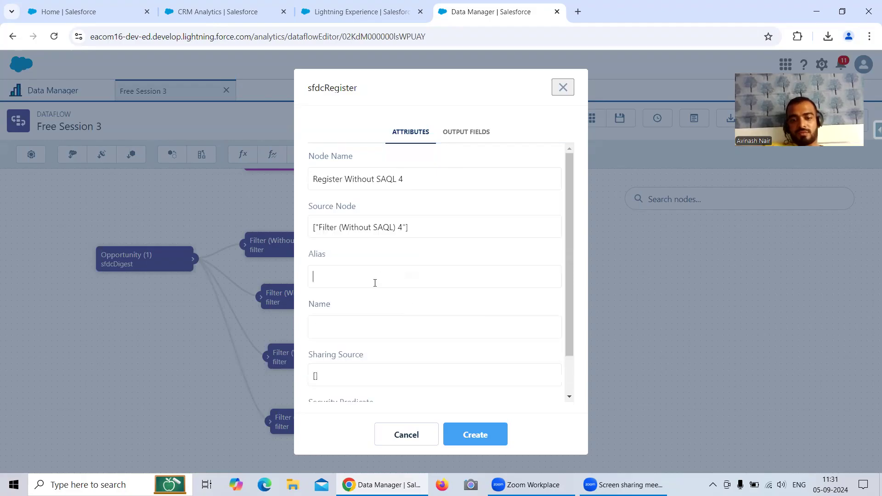
{"action": "key", "text": "ctrl+v"}
{"action": "key", "text": "BackSpace"}
{"action": "type", "text": "4"}
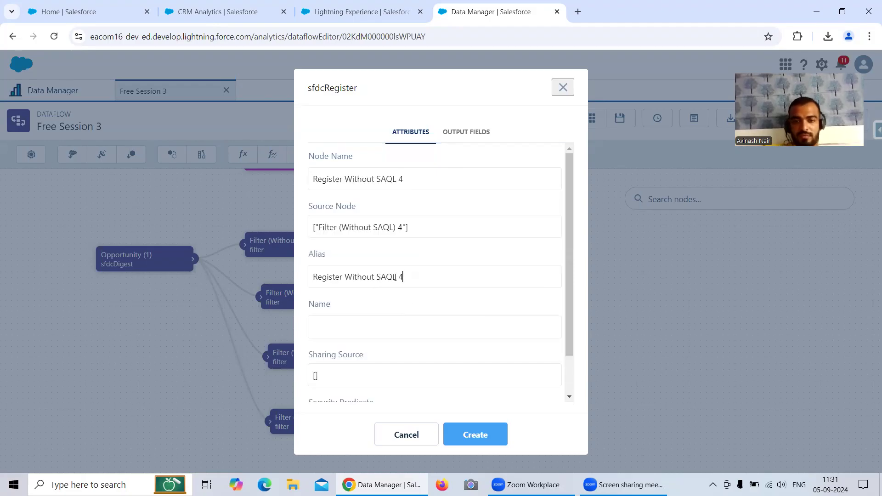
{"action": "key", "text": "ctrl+v"}
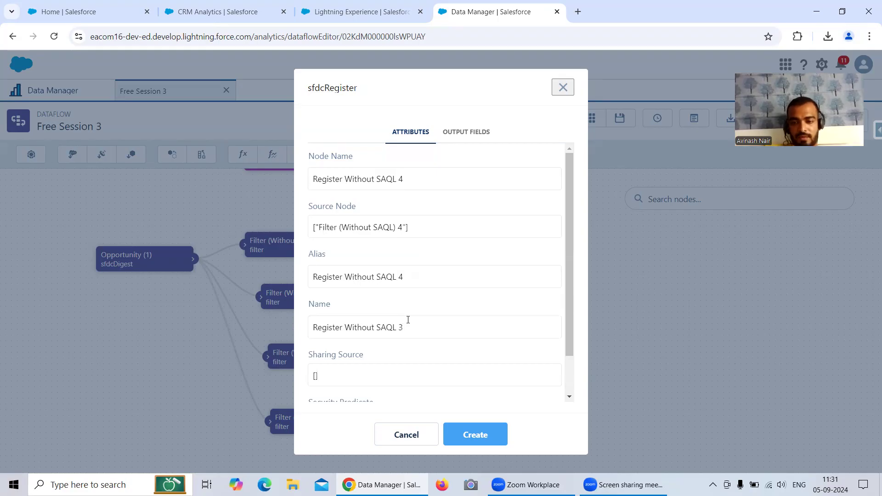
Change the alias to Register_Without_SAQL_4, create the register node, and place it beside Filter (Without SAQL) 4.
{"action": "left_click", "coordinate": [348, 277]}
{"action": "key", "text": "BackSpace"}
{"action": "type", "text": "_"}
{"action": "left_click", "coordinate": [380, 276]}
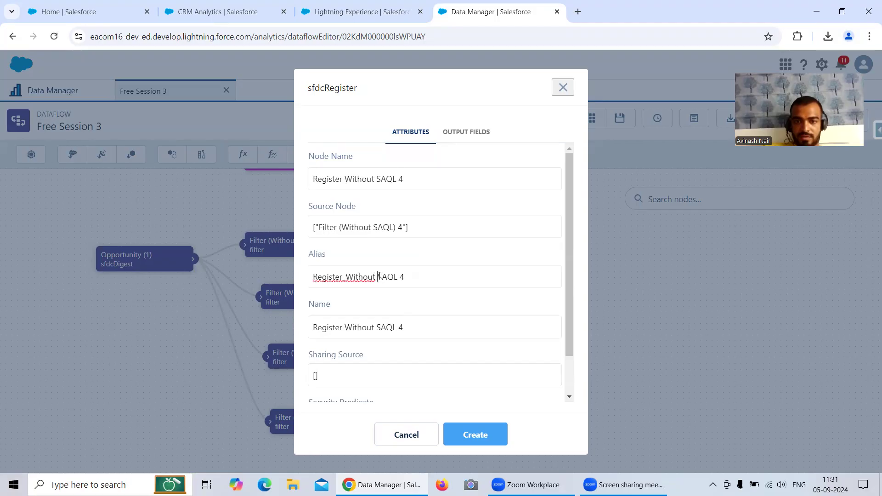
{"action": "key", "text": "BackSpace"}
{"action": "type", "text": "_"}
{"action": "left_click", "coordinate": [402, 275]}
{"action": "key", "text": "BackSpace"}
{"action": "type", "text": "_"}
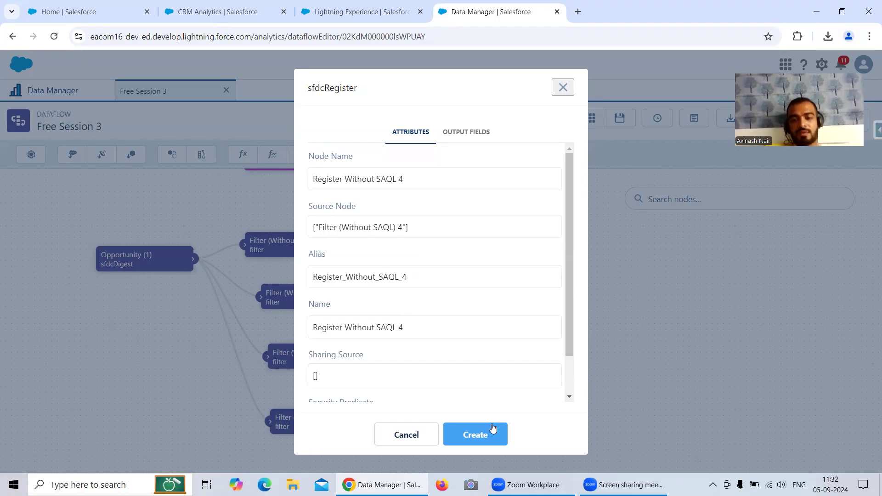
{"action": "left_click", "coordinate": [494, 431]}
{"action": "left_click_drag", "start_coordinate": [864, 393], "coordinate": [494, 410]}
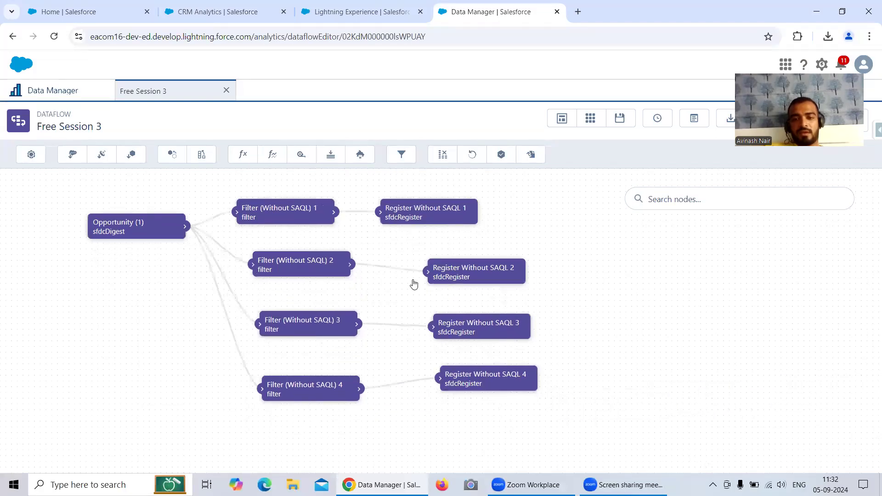
{"action": "left_click", "coordinate": [320, 323]}
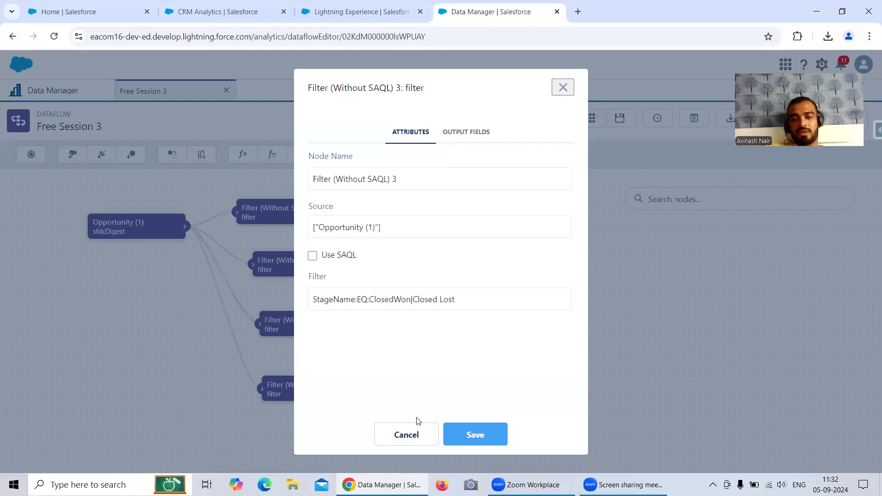
{"action": "left_click", "coordinate": [414, 431]}
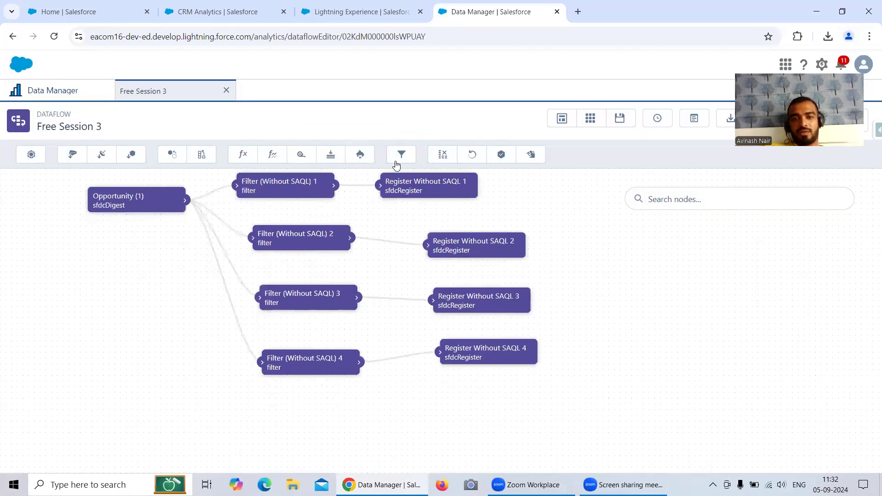
{"action": "left_click", "coordinate": [398, 158]}
{"action": "left_click", "coordinate": [406, 435]}
Copy the Filter (Without SAQL) 4 node's name and start a new filter node named "Filter (Without SAQL) 5".
{"action": "left_click", "coordinate": [313, 361]}
{"action": "left_click_drag", "start_coordinate": [397, 179], "coordinate": [301, 178]}
{"action": "key", "text": "ctrl+c"}
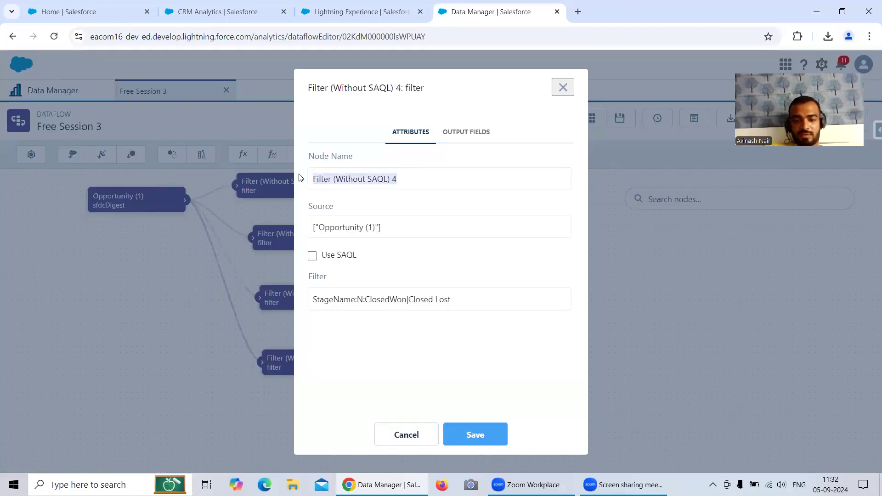
{"action": "left_click", "coordinate": [406, 435]}
{"action": "left_click", "coordinate": [401, 155]}
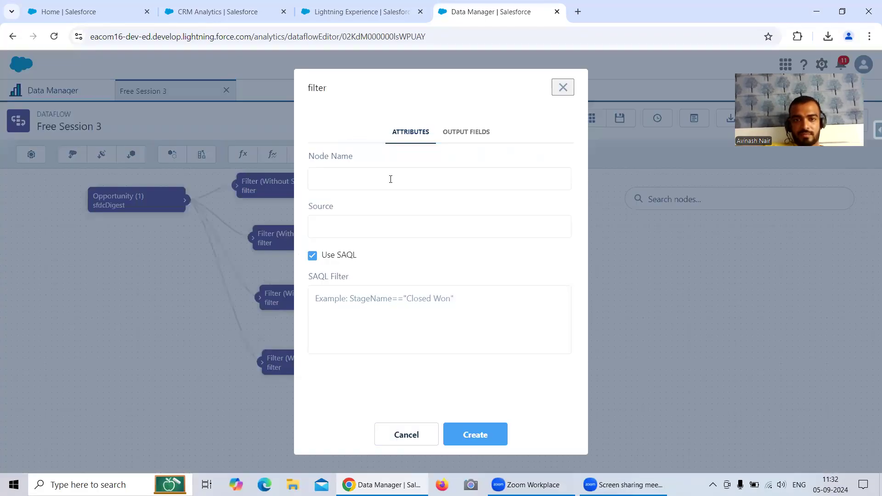
{"action": "key", "text": "ctrl+v"}
{"action": "key", "text": "BackSpace"}
{"action": "key", "text": "BackSpace"}
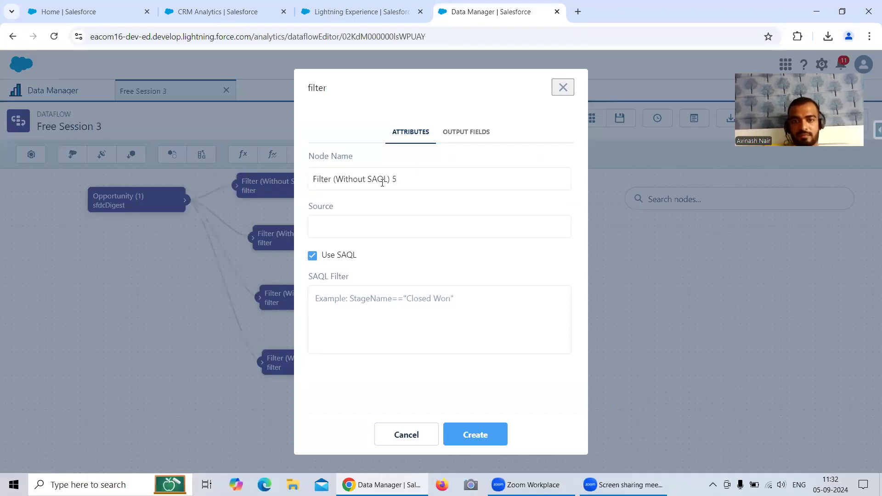
Set Opportunity (1) as the source of the new filter and turn off SAQL.
{"action": "left_click", "coordinate": [373, 230]}
{"action": "scroll", "coordinate": [386, 322], "scroll_direction": "down", "scroll_amount": 1}
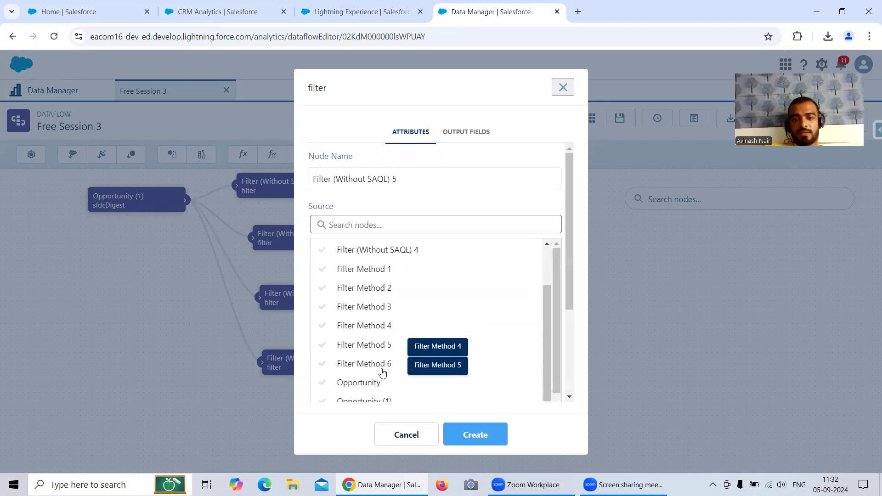
{"action": "left_click", "coordinate": [377, 401]}
{"action": "left_click", "coordinate": [312, 255]}
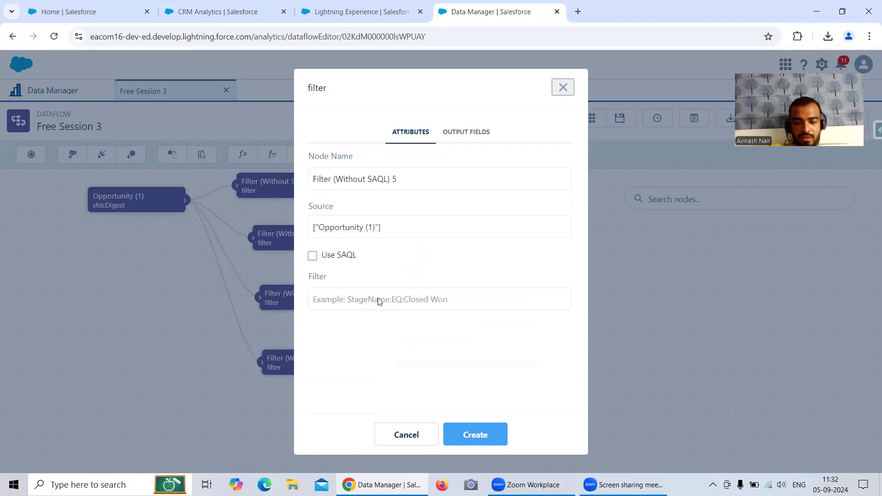
Enter the filter StageName:R:C,StageName:R::Closed Won, create the node, and place it beneath Filter (Without SAQL) 4.
{"action": "left_click", "coordinate": [379, 301]}
{"action": "type", "text": "StageName:R:C"}
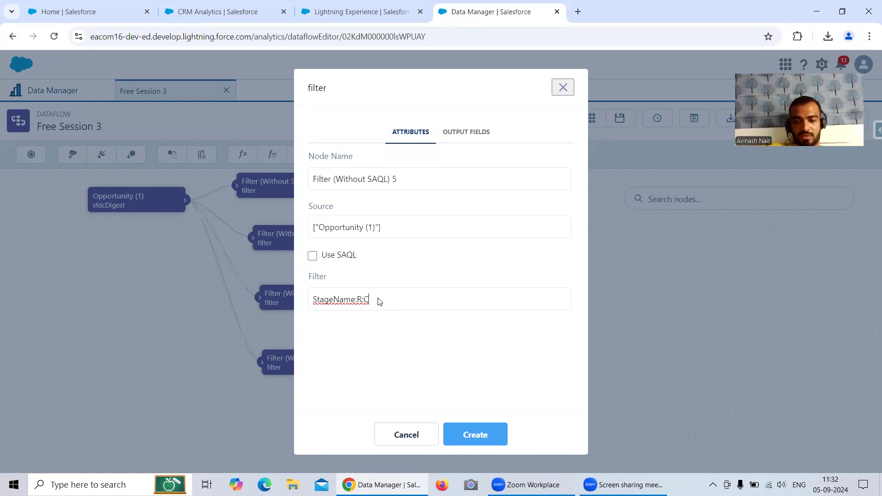
{"action": "type", "text": ",StageName"}
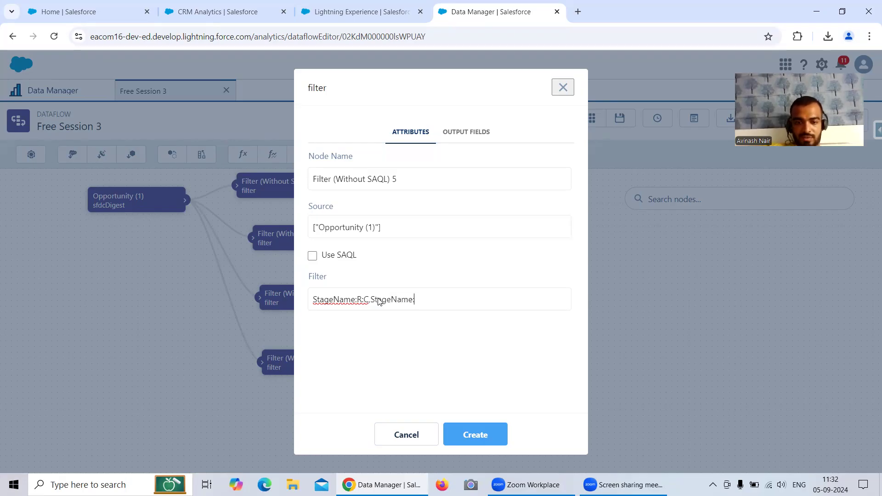
{"action": "type", "text": ":R::Closed"}
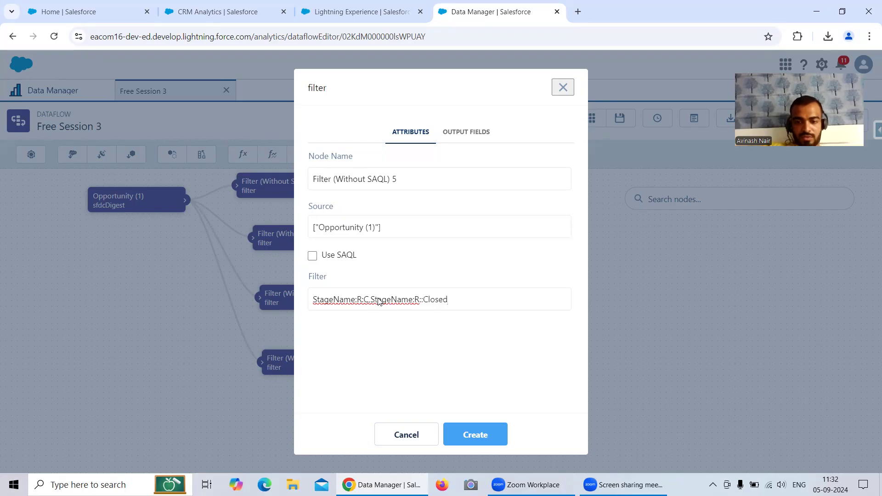
{"action": "type", "text": "Won"}
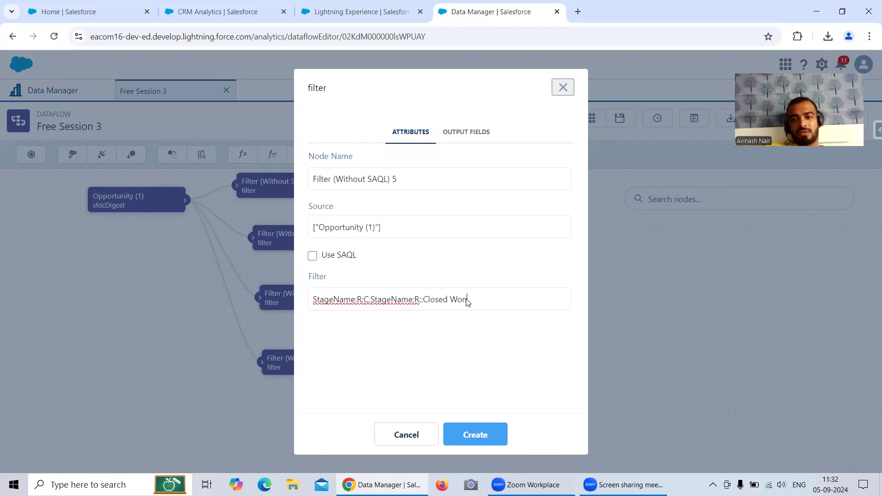
{"action": "left_click", "coordinate": [480, 436]}
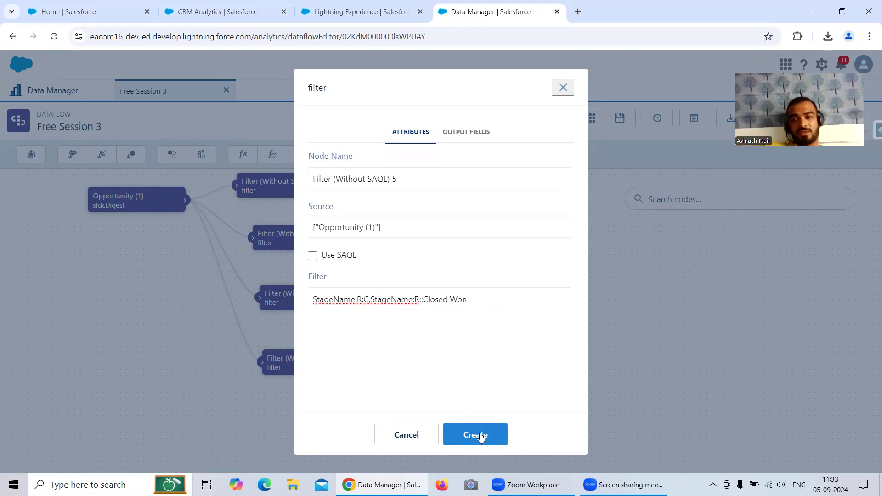
{"action": "left_click", "coordinate": [481, 435]}
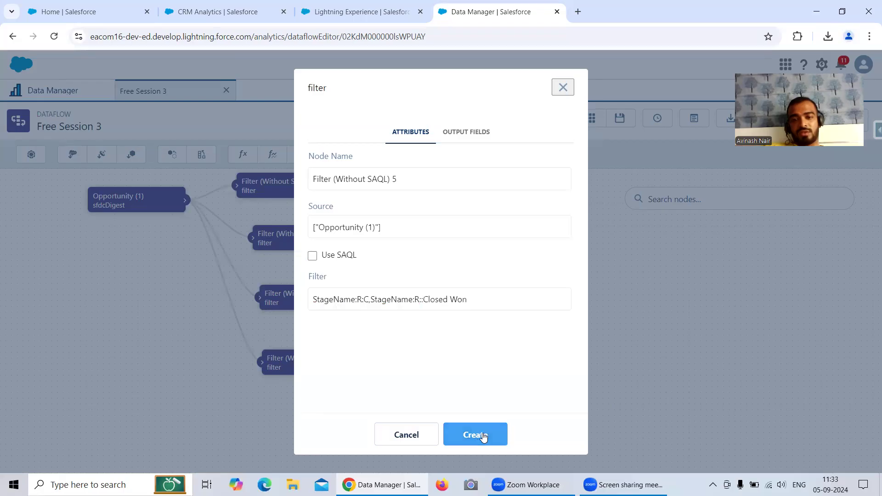
{"action": "left_click_drag", "start_coordinate": [827, 376], "coordinate": [278, 420]}
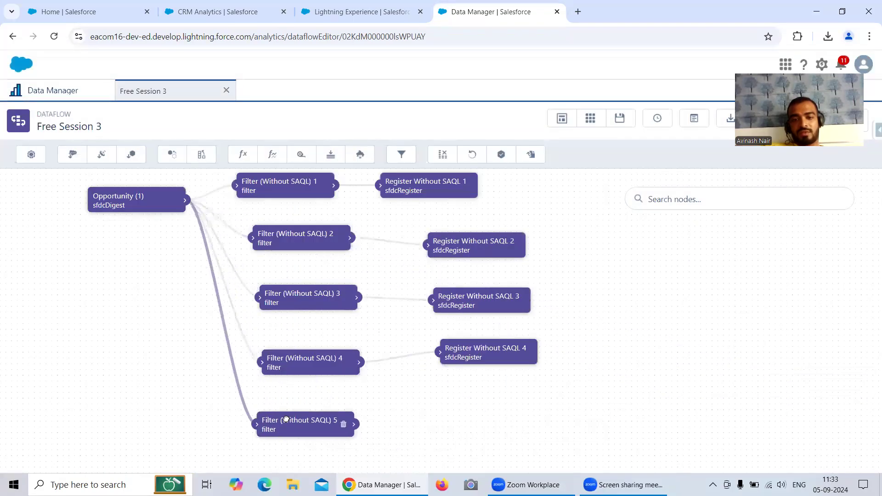
Copy the Register Without SAQL 4 node's name and start a new sfdcRegister node named "Register Without SAQL 5".
{"action": "left_click", "coordinate": [527, 350]}
{"action": "left_click_drag", "start_coordinate": [450, 186], "coordinate": [290, 186]}
{"action": "key", "text": "ctrl+c"}
{"action": "left_click", "coordinate": [406, 435]}
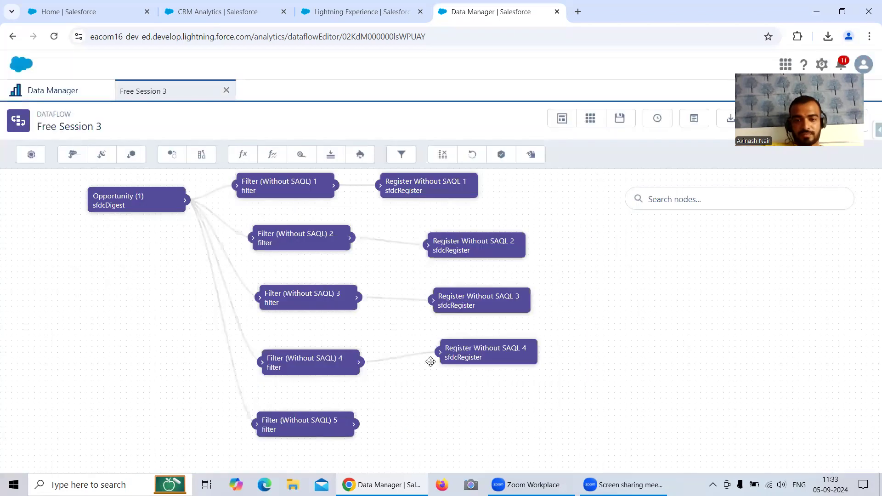
{"action": "left_click", "coordinate": [501, 155]}
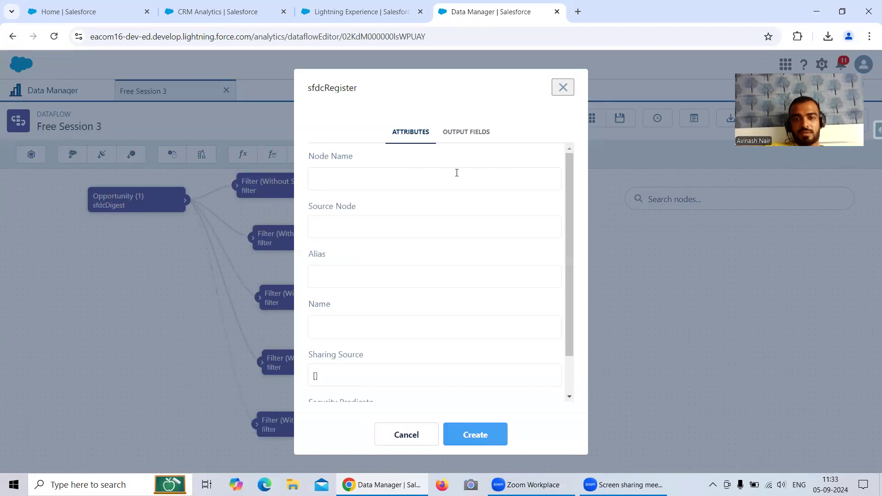
{"action": "left_click", "coordinate": [405, 180]}
{"action": "key", "text": "ctrl+v"}
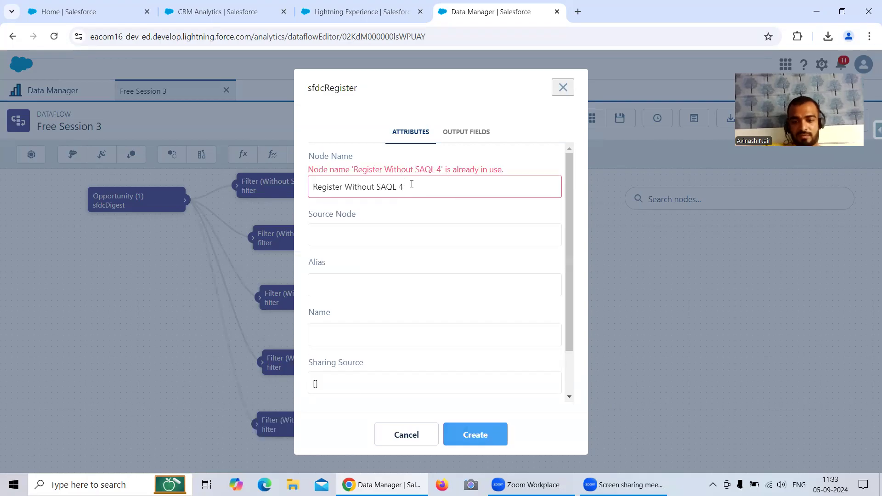
{"action": "key", "text": "BackSpace"}
{"action": "type", "text": "5"}
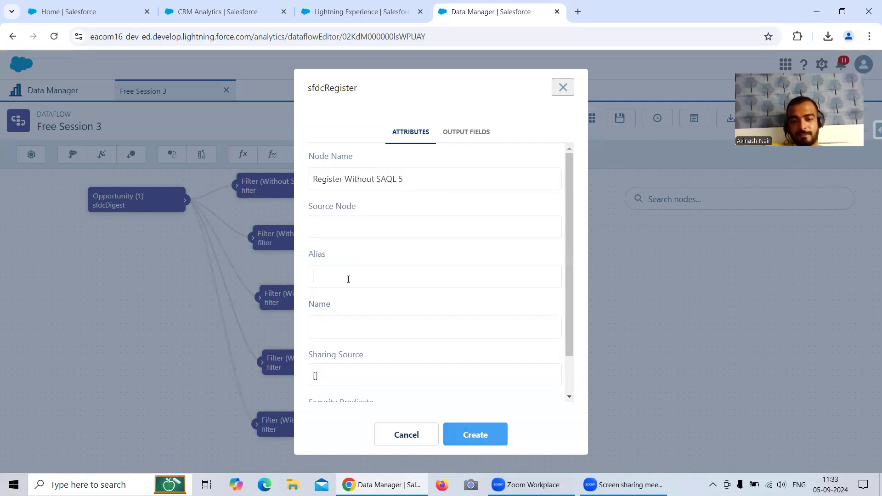
Fill the register's alias and name with Register Without SAQL 5 and set Filter (Without SAQL) 5 as its source node.
{"action": "key", "text": "ctrl+v"}
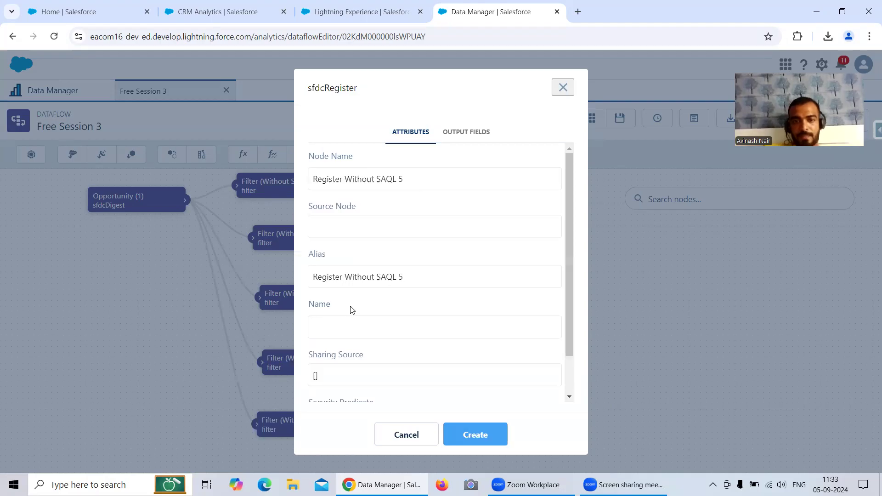
{"action": "key", "text": "ctrl+v"}
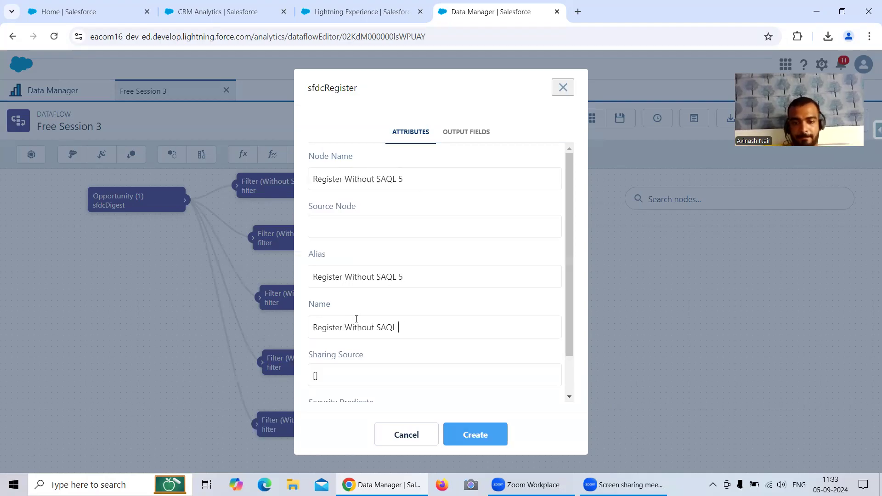
{"action": "left_click", "coordinate": [329, 228]}
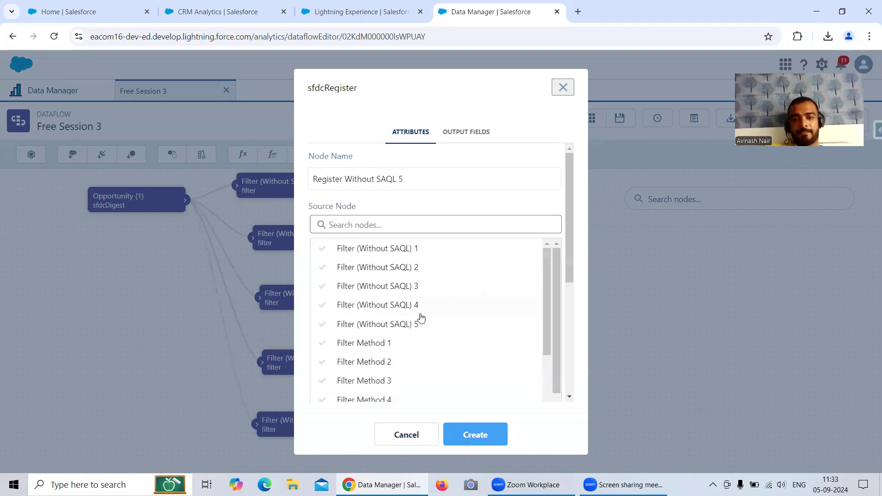
{"action": "left_click", "coordinate": [413, 325]}
{"action": "scroll", "coordinate": [471, 260], "scroll_direction": "down", "scroll_amount": 1}
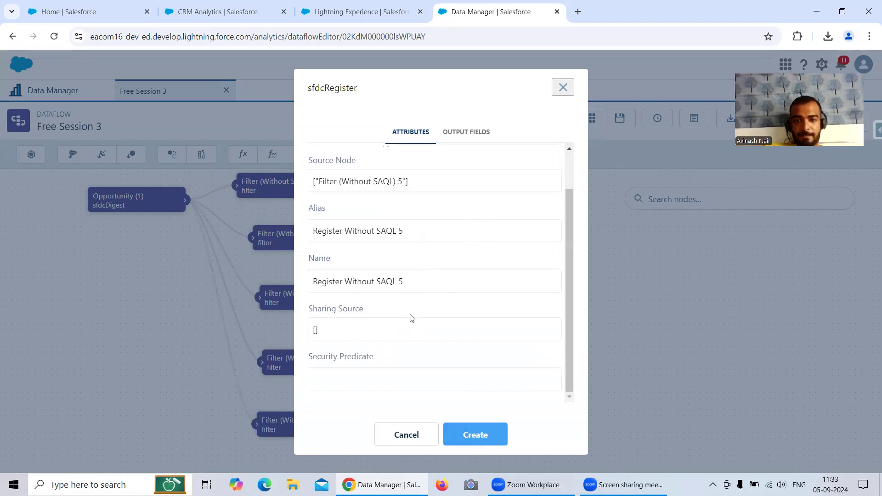
Replace the spaces in the new register's alias with underscores, giving Register_Without_SAQL_5.
{"action": "left_click", "coordinate": [345, 231]}
{"action": "key", "text": "BackSpace"}
{"action": "type", "text": "_"}
{"action": "left_click", "coordinate": [379, 231]}
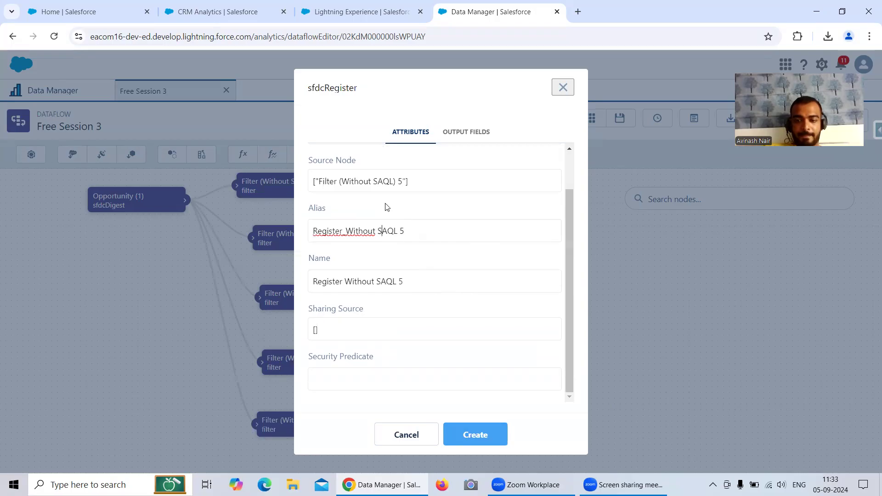
{"action": "key", "text": "BackSpace"}
{"action": "type", "text": "_"}
{"action": "left_click", "coordinate": [402, 230]}
{"action": "key", "text": "BackSpace"}
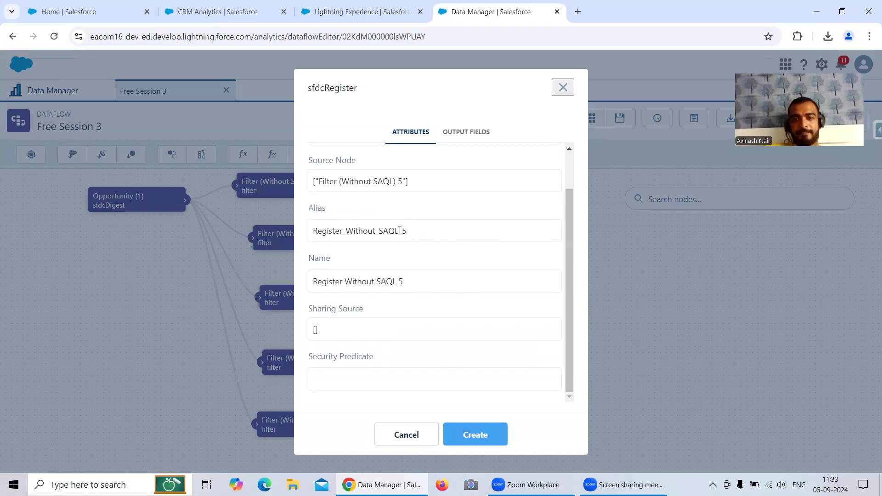
Create the Register Without SAQL 5 node and place it beneath Register Without SAQL 4, beside Filter (Without SAQL) 5.
{"action": "left_click", "coordinate": [478, 434]}
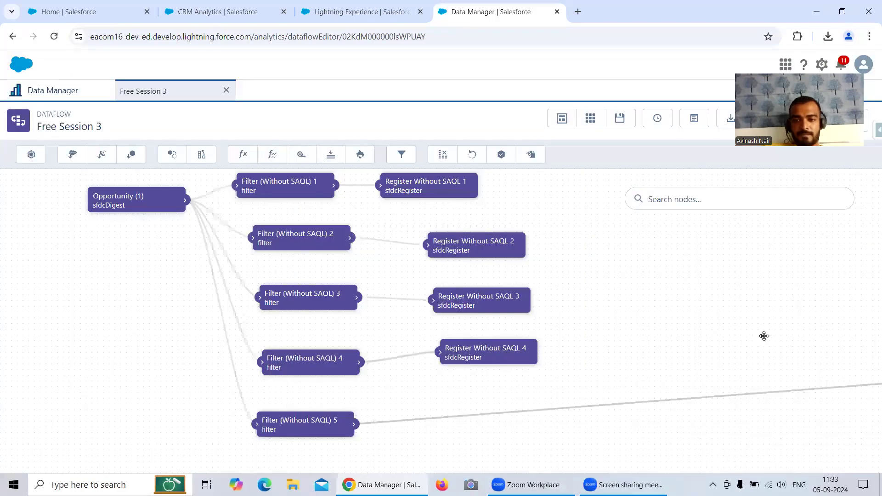
{"action": "left_click_drag", "start_coordinate": [730, 374], "coordinate": [228, 411]}
{"action": "left_click_drag", "start_coordinate": [428, 338], "coordinate": [544, 356]}
{"action": "left_click_drag", "start_coordinate": [526, 289], "coordinate": [585, 302]}
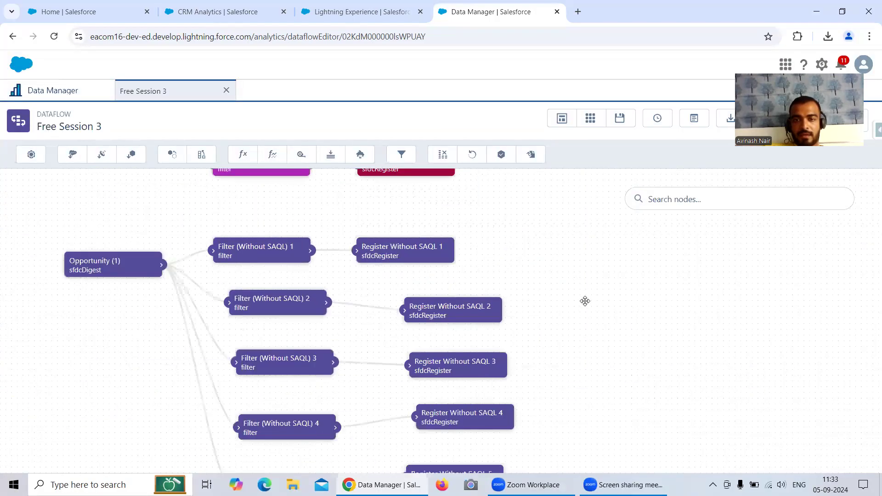
Copy the whole SAQL filter expression from the Filter Method 6 node and close the node without changes.
{"action": "left_click", "coordinate": [282, 212]}
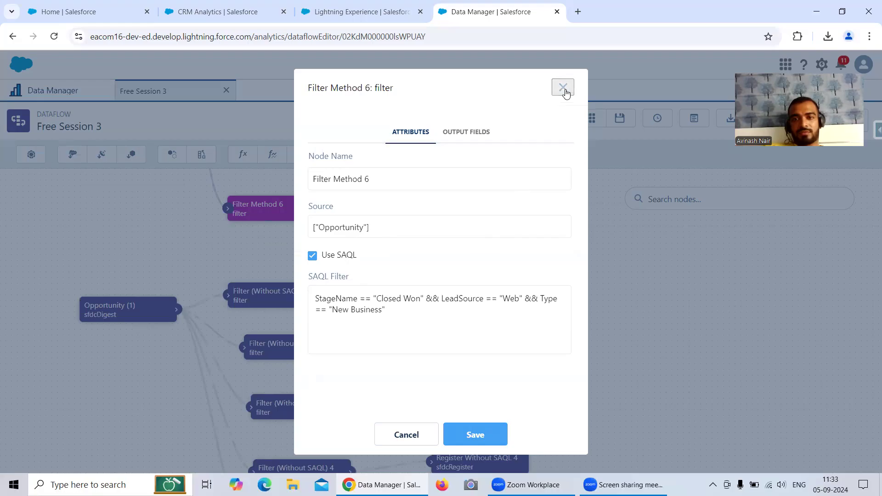
{"action": "left_click_drag", "start_coordinate": [392, 314], "coordinate": [317, 300]}
{"action": "key", "text": "ctrl+c"}
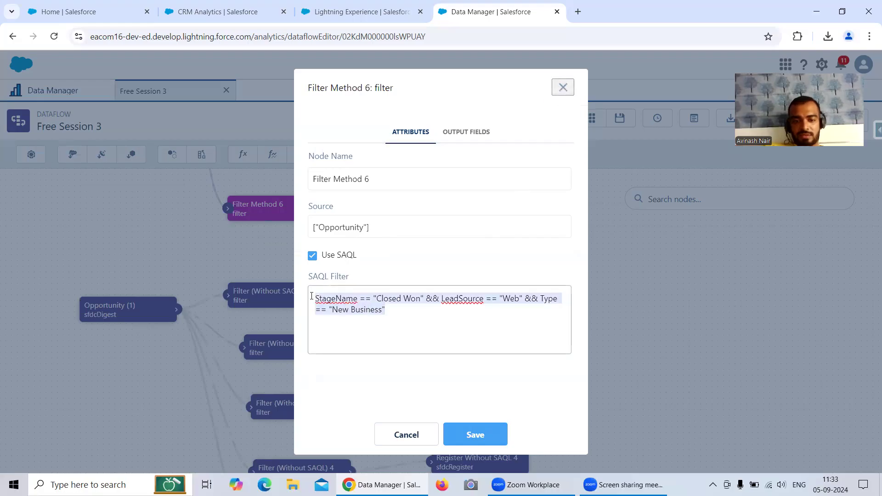
{"action": "left_click", "coordinate": [403, 435]}
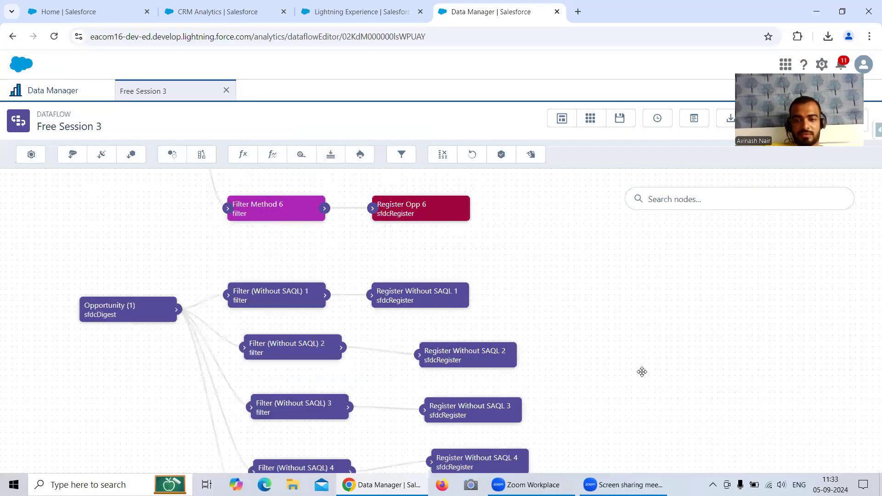
Open Notepad and paste the copied SAQL expression there for reference, then return to the dataflow in the browser.
{"action": "left_click", "coordinate": [103, 484]}
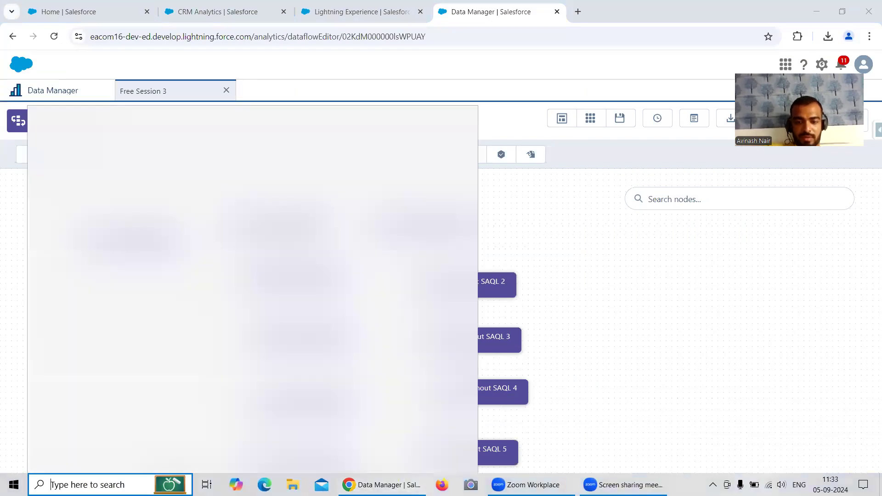
{"action": "type", "text": "note"}
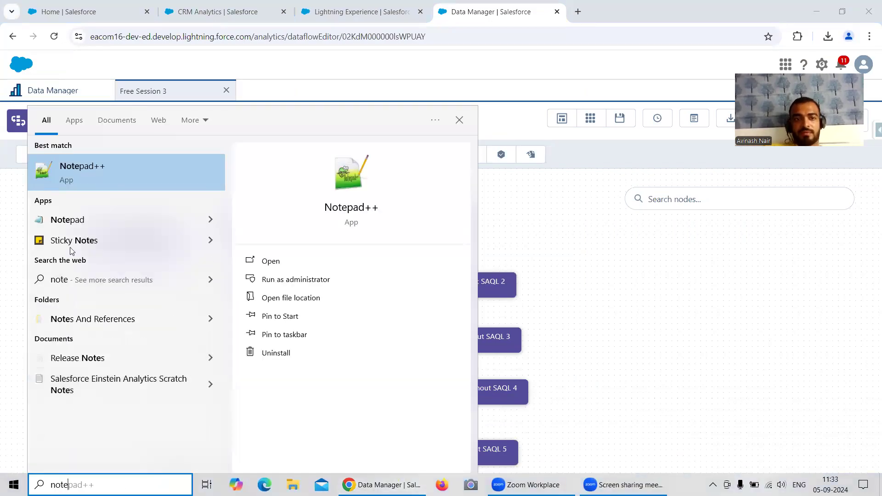
{"action": "left_click", "coordinate": [71, 223]}
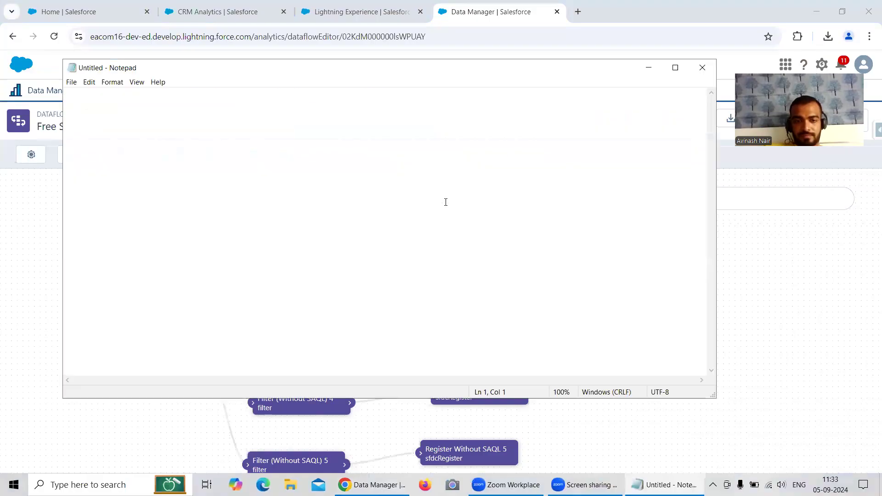
{"action": "key", "text": "ctrl+v"}
{"action": "left_click", "coordinate": [648, 68]}
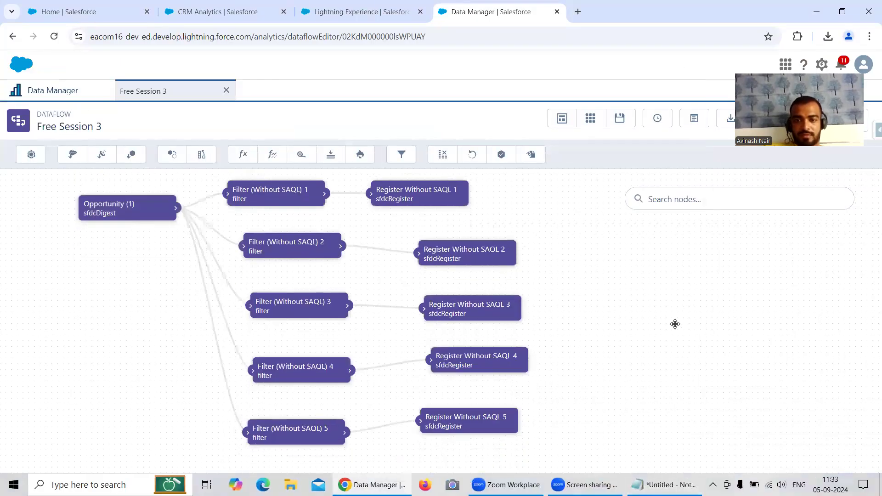
{"action": "left_click_drag", "start_coordinate": [674, 324], "coordinate": [681, 284]}
{"action": "left_click", "coordinate": [666, 484]}
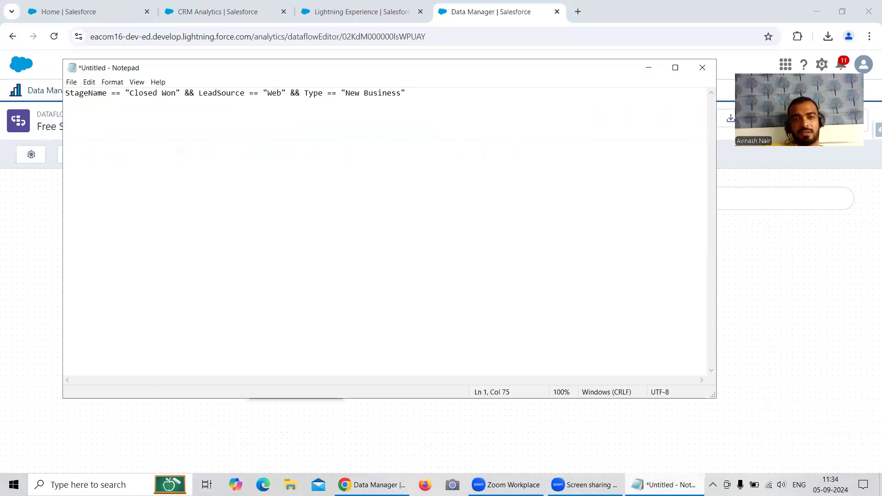
{"action": "left_click", "coordinate": [666, 484]}
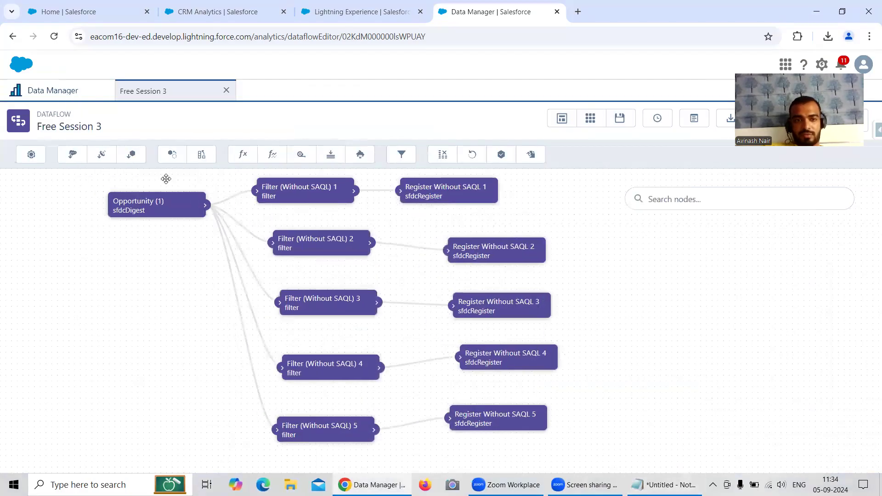
Add the LeadSource field to the Opportunity (1) digest node.
{"action": "left_click", "coordinate": [157, 210]}
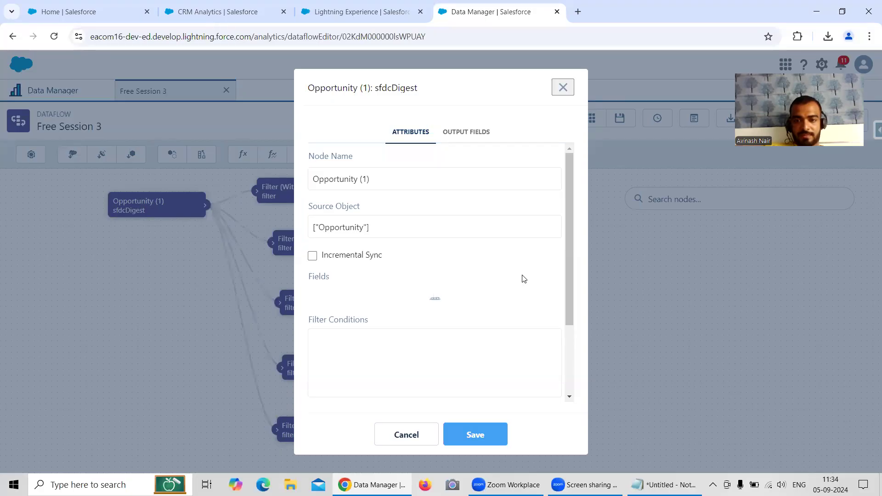
{"action": "scroll", "coordinate": [505, 271], "scroll_direction": "down", "scroll_amount": 1}
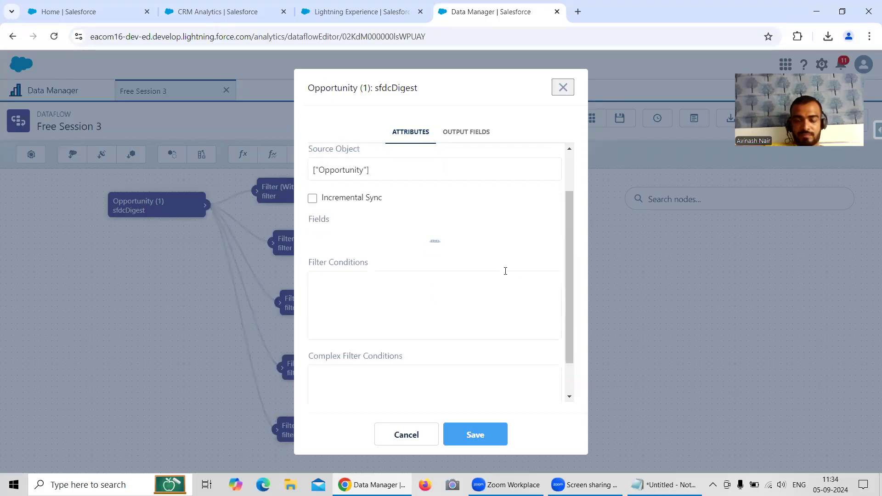
{"action": "scroll", "coordinate": [491, 266], "scroll_direction": "up", "scroll_amount": 1}
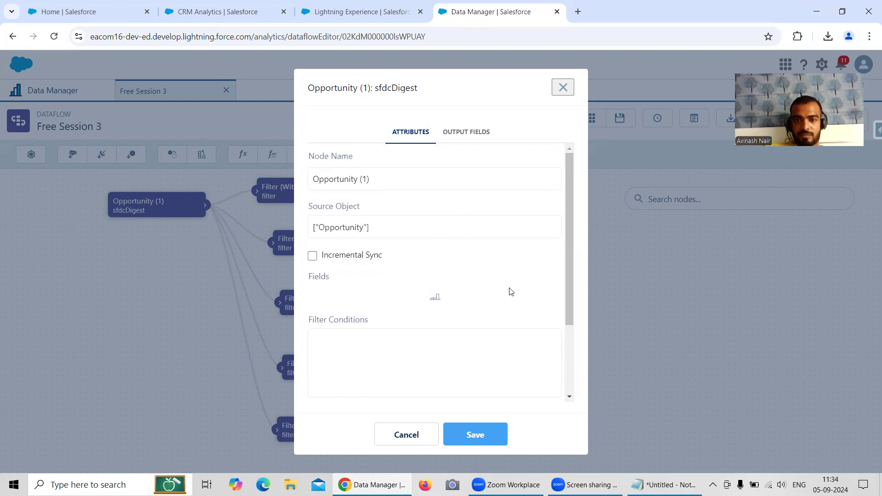
{"action": "left_click", "coordinate": [441, 294]}
{"action": "type", "text": "Lead"}
{"action": "left_click", "coordinate": [364, 336]}
Add the Type field to the Opportunity (1) digest node and save the node.
{"action": "left_click", "coordinate": [538, 277]}
{"action": "left_click", "coordinate": [412, 291]}
{"action": "type", "text": "Type"}
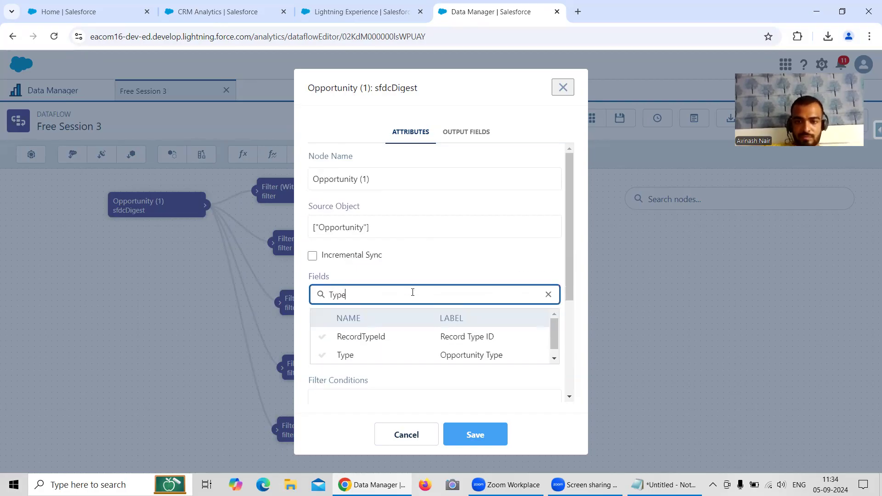
{"action": "left_click", "coordinate": [350, 355]}
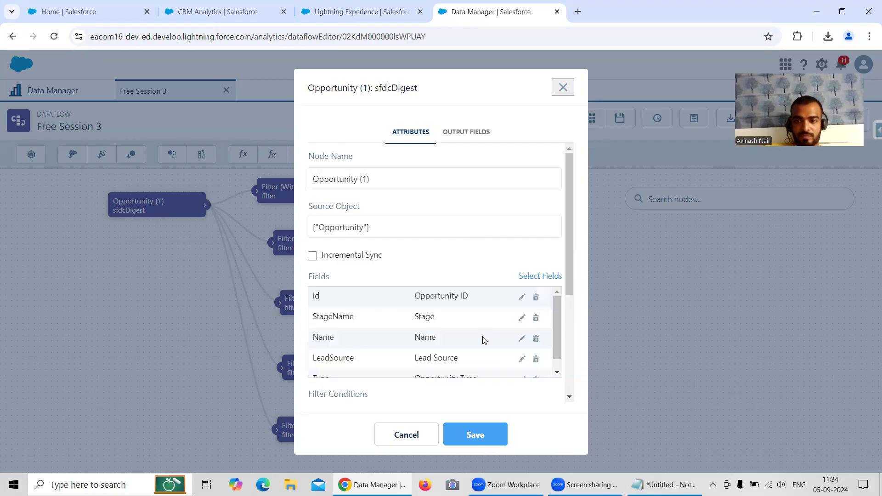
{"action": "scroll", "coordinate": [518, 329], "scroll_direction": "down", "scroll_amount": 3}
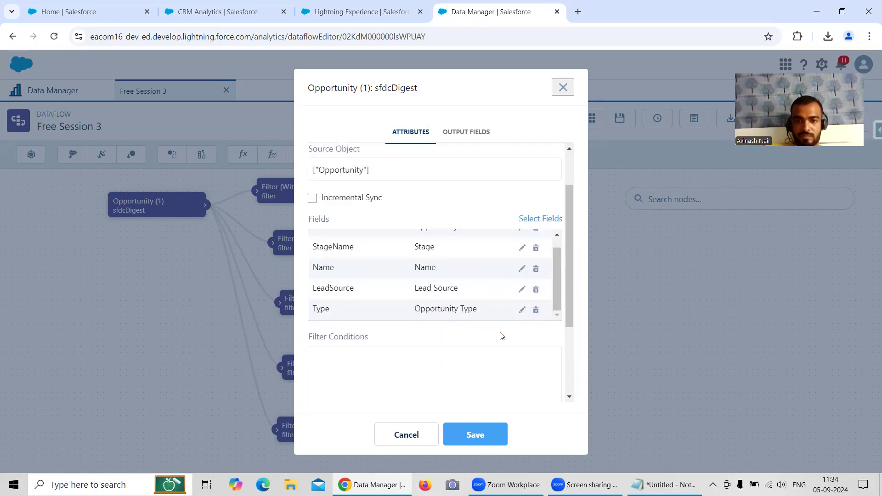
{"action": "left_click", "coordinate": [473, 434]}
{"action": "left_click", "coordinate": [528, 362]}
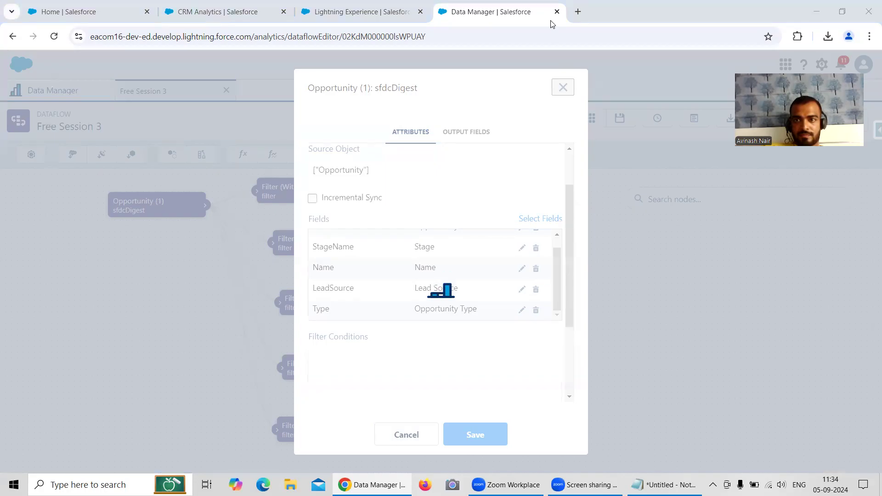
{"action": "left_click", "coordinate": [562, 87]}
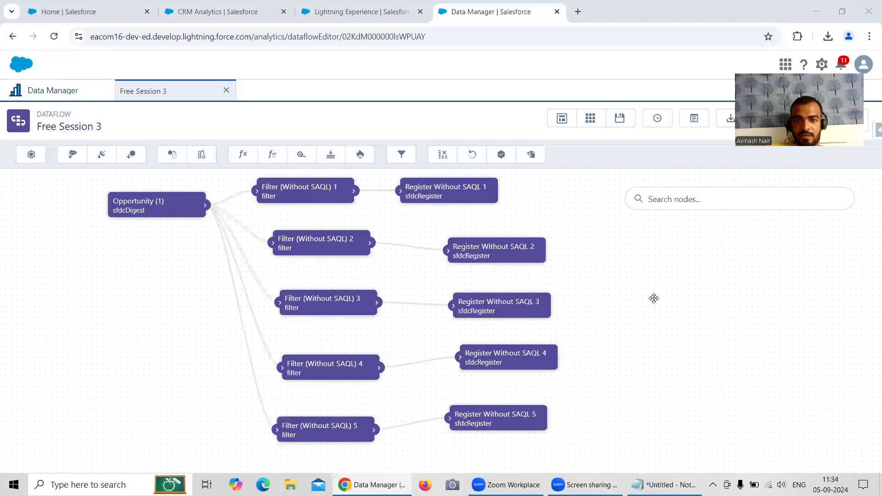
Copy the Filter (Without SAQL) 5 node's name and start a new filter node named "Filter (Without SAQL) 6".
{"action": "double_click", "coordinate": [342, 376]}
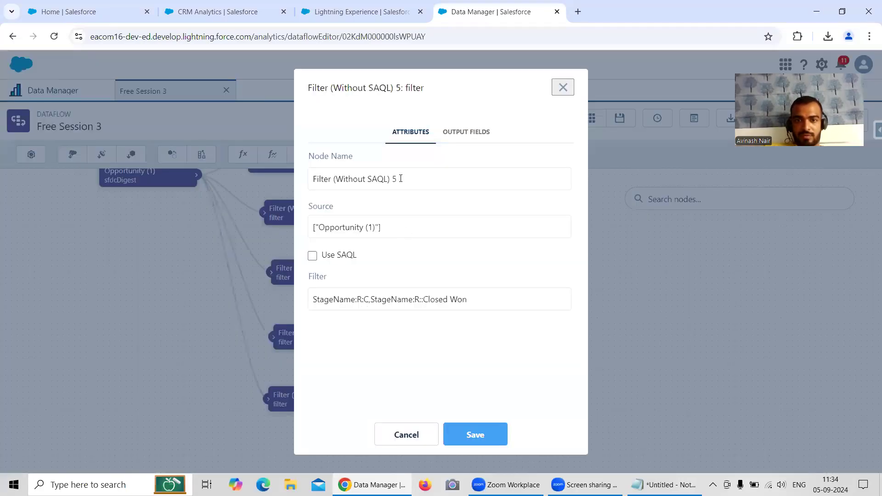
{"action": "left_click_drag", "start_coordinate": [396, 179], "coordinate": [309, 184]}
{"action": "key", "text": "ctrl+c"}
{"action": "left_click", "coordinate": [406, 434]}
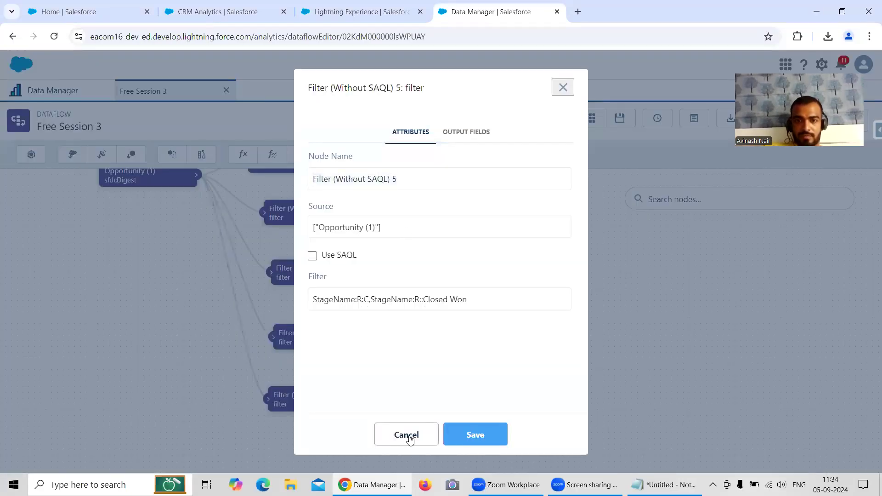
{"action": "left_click", "coordinate": [401, 154]}
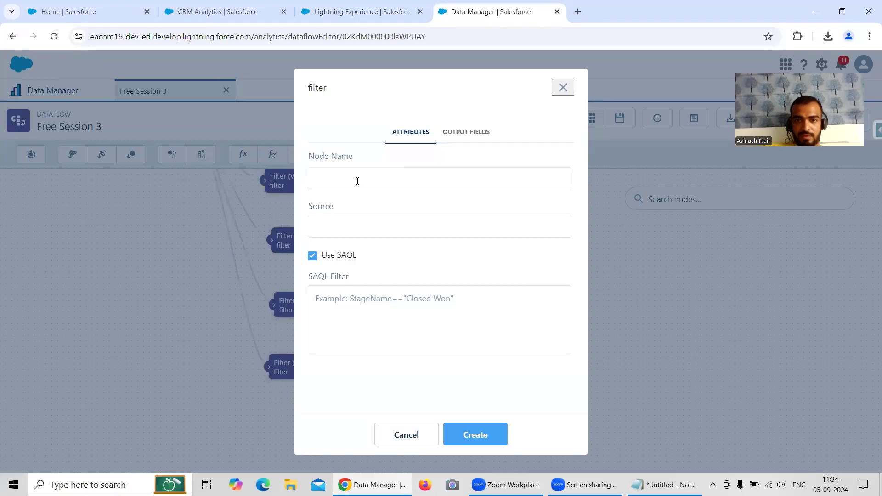
{"action": "key", "text": "ctrl+v"}
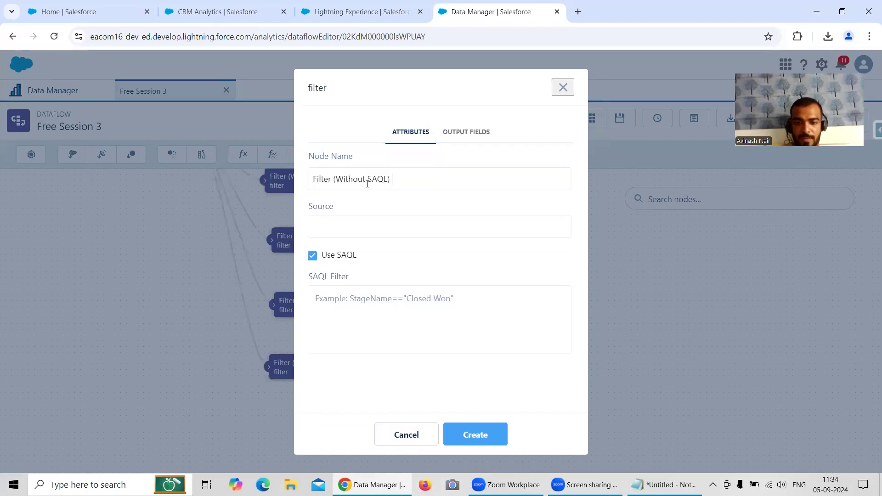
Turn off Use SAQL for the new filter node and set Opportunity (1) as its source.
{"action": "left_click", "coordinate": [341, 230]}
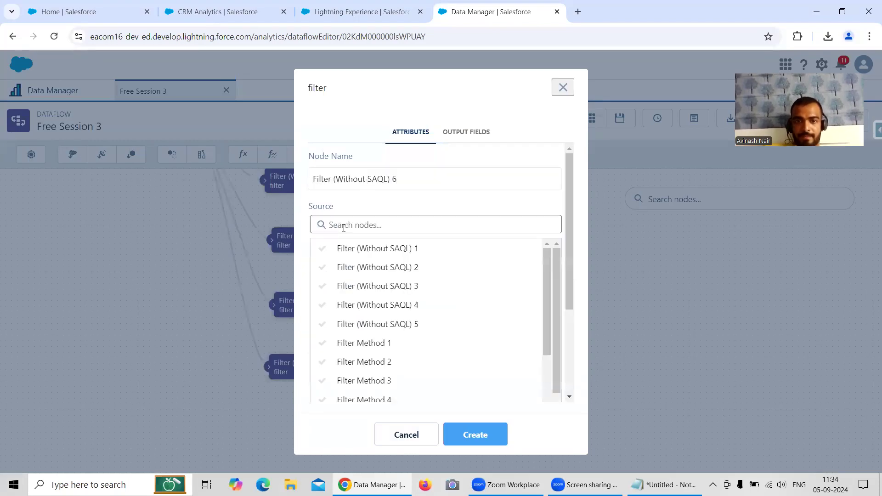
{"action": "left_click", "coordinate": [354, 205]}
{"action": "left_click", "coordinate": [313, 256]}
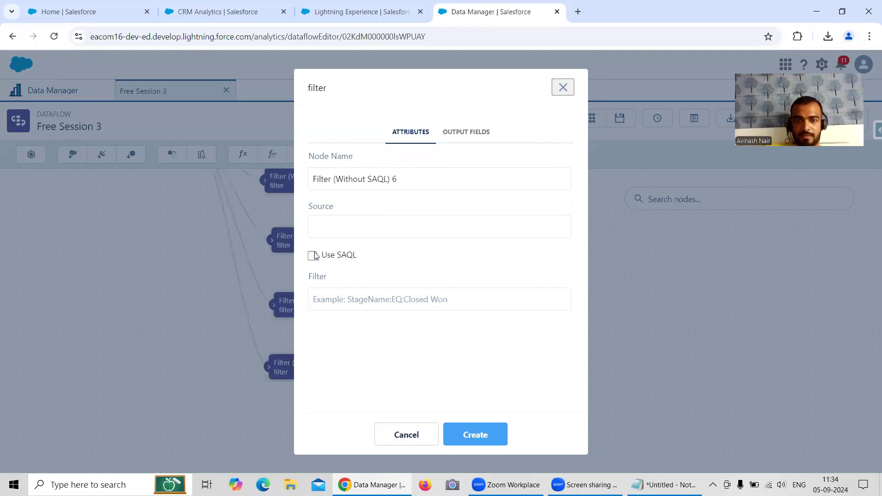
{"action": "left_click", "coordinate": [335, 230]}
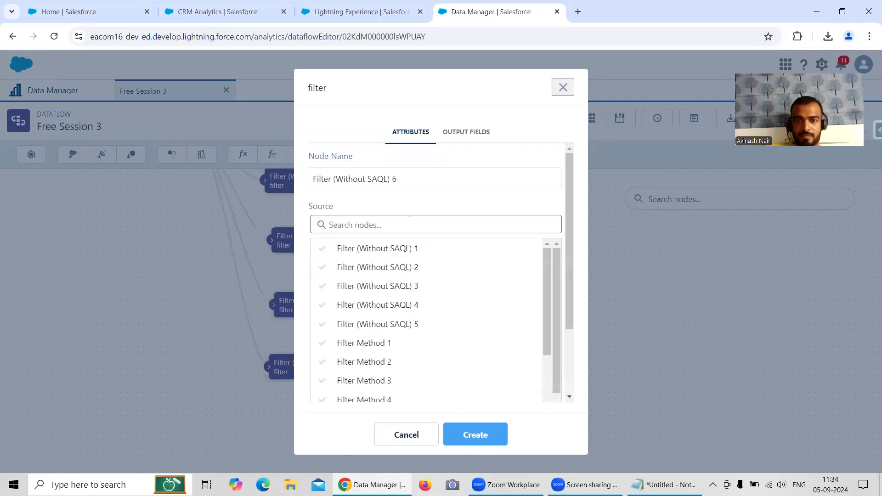
{"action": "scroll", "coordinate": [392, 335], "scroll_direction": "down", "scroll_amount": 2}
{"action": "left_click", "coordinate": [386, 400]}
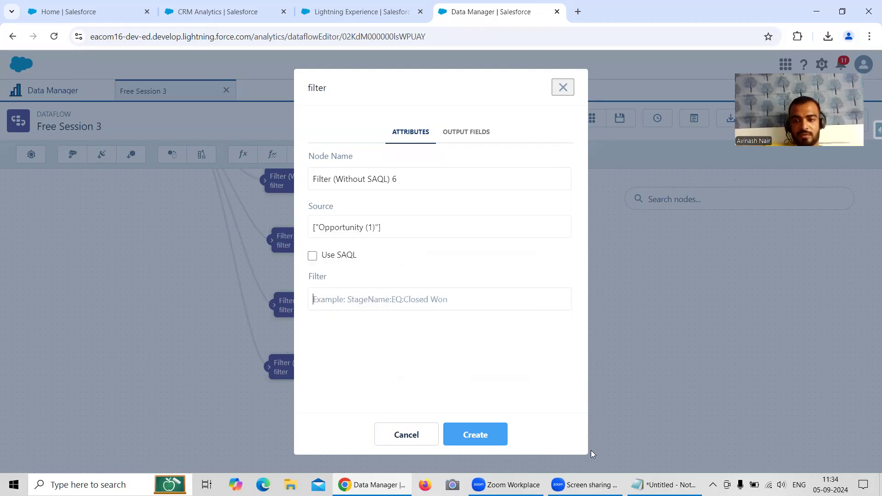
Copy StageName from the Notepad expression and begin the node's filter with StageName:EQ:.
{"action": "left_click", "coordinate": [689, 484]}
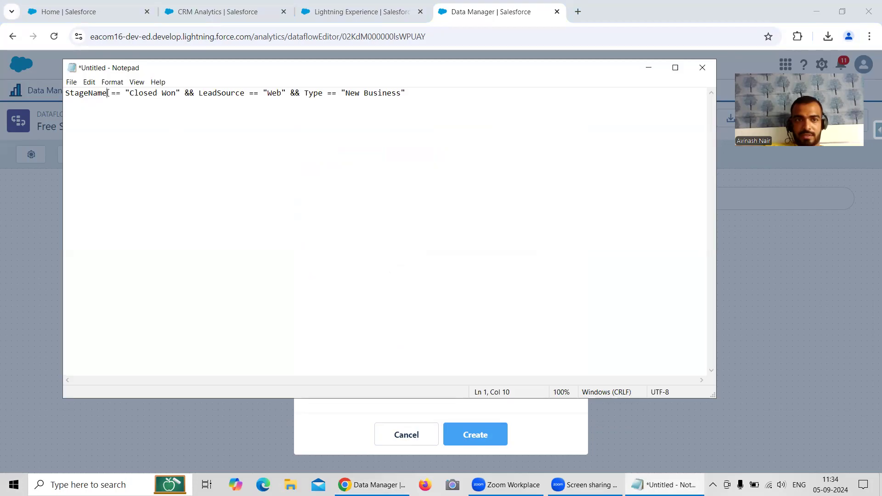
{"action": "left_click_drag", "start_coordinate": [107, 93], "coordinate": [56, 92]}
{"action": "key", "text": "ctrl+c"}
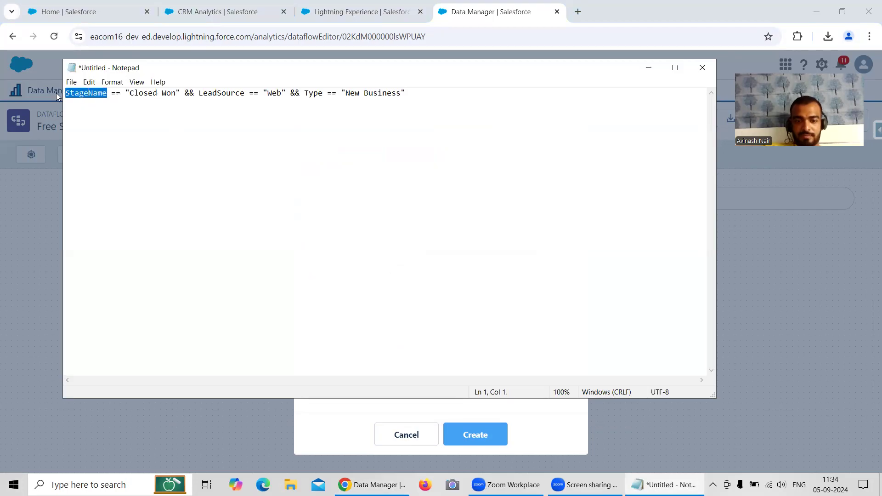
{"action": "left_click", "coordinate": [643, 67]}
{"action": "key", "text": "ctrl+v"}
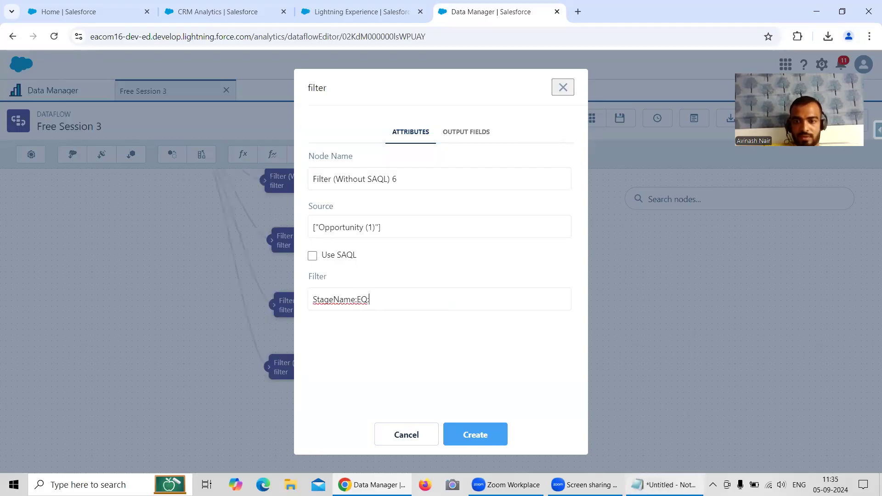
Copy Closed Won from the Notepad expression and complete the first filter condition as StageName:EQ:Closed Won, followed by a comma.
{"action": "left_click", "coordinate": [665, 484]}
{"action": "left_click_drag", "start_coordinate": [132, 94], "coordinate": [177, 92]}
{"action": "key", "text": "ctrl+c"}
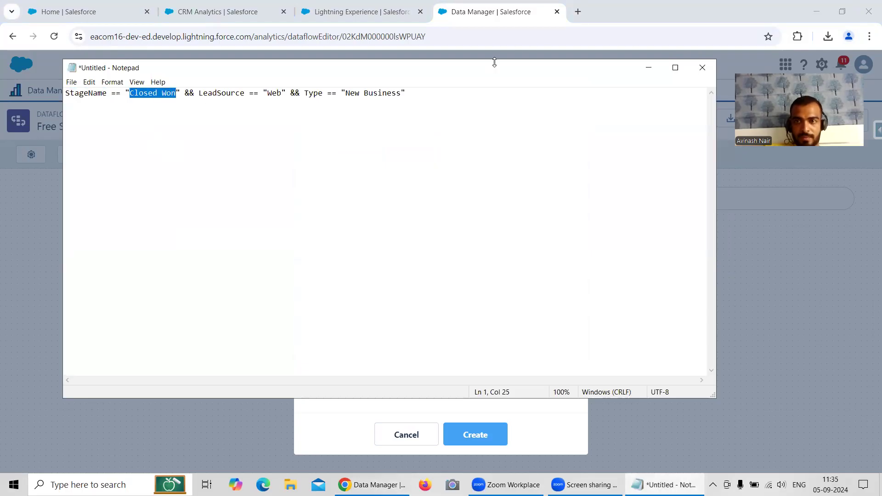
{"action": "left_click", "coordinate": [648, 68]}
{"action": "key", "text": "ctrl+v"}
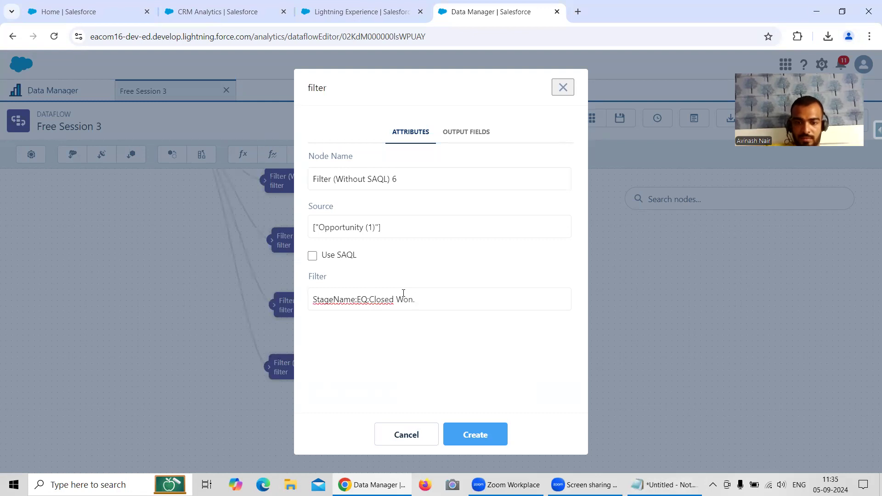
{"action": "type", "text": ","}
Check the Notepad expression and append the second condition LeadSource:EQ:Web to the filter, followed by a comma.
{"action": "left_click", "coordinate": [643, 483]}
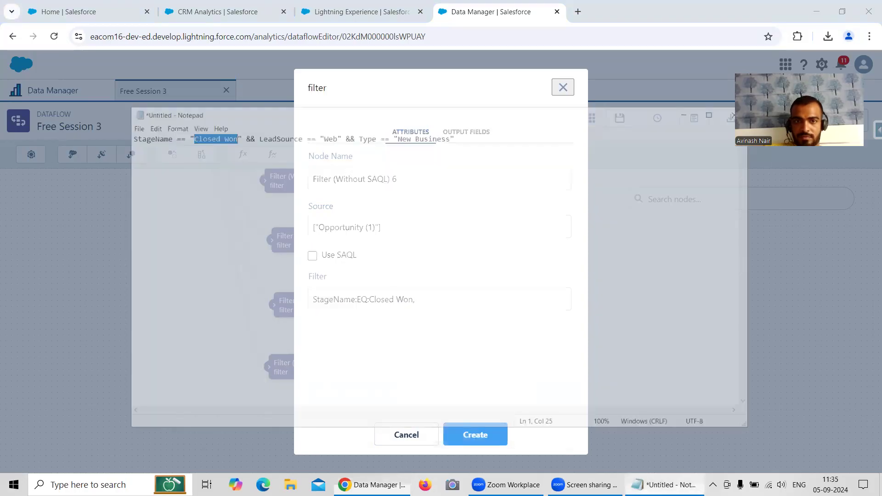
{"action": "left_click", "coordinate": [666, 485]}
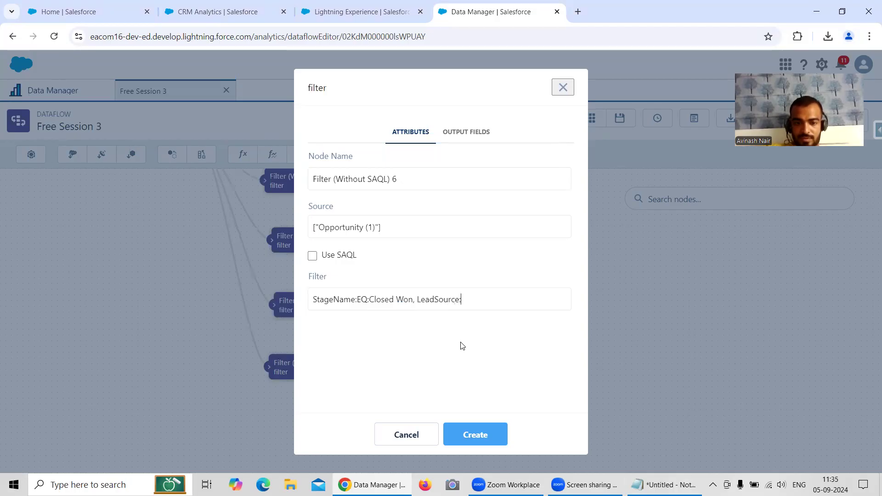
{"action": "type", "text": "EQ:Web,"}
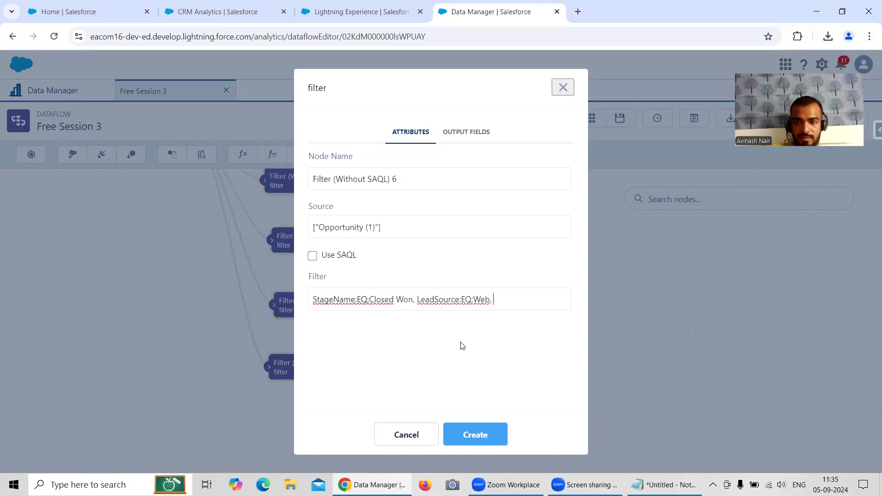
Complete the filter with the third condition Type:EQ:New Business, create the node and place it below Filter (Without SAQL) 5.
{"action": "left_click", "coordinate": [666, 484]}
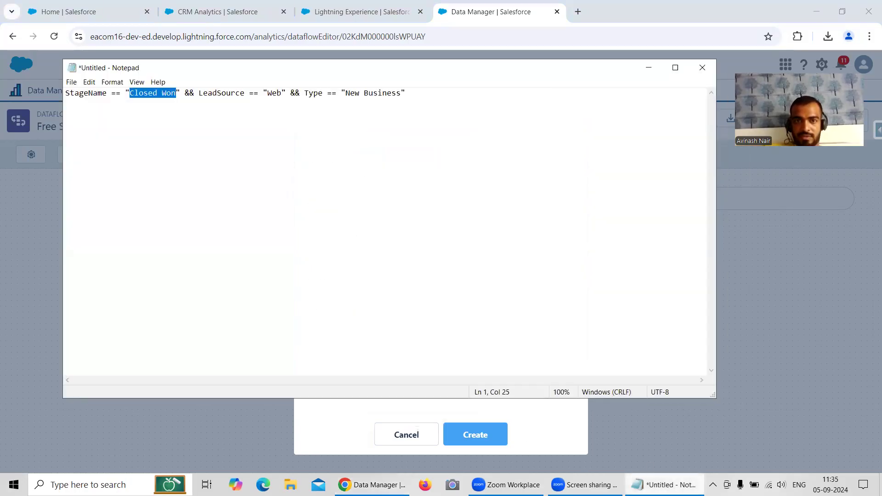
{"action": "left_click", "coordinate": [666, 485]}
{"action": "type", "text": "Type:EQ:N"}
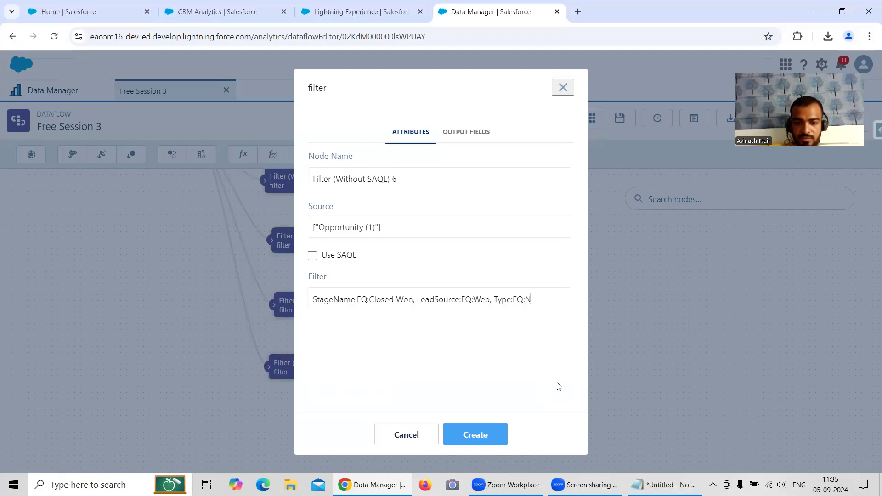
{"action": "type", "text": "ew Buso"}
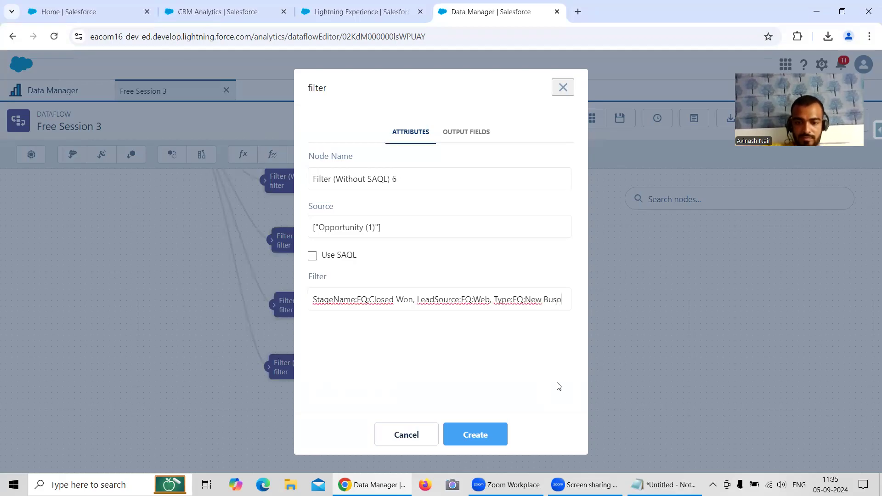
{"action": "type", "text": "ness"}
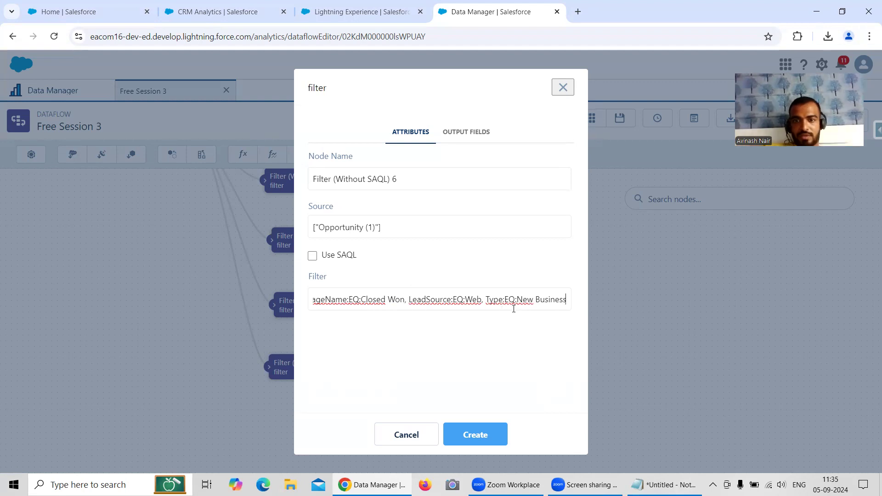
{"action": "left_click", "coordinate": [484, 436]}
{"action": "left_click_drag", "start_coordinate": [720, 389], "coordinate": [586, 326]}
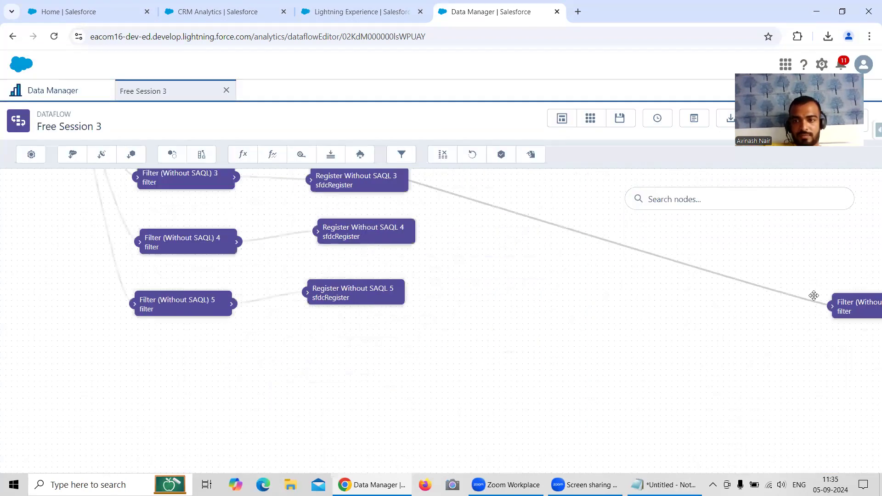
{"action": "left_click_drag", "start_coordinate": [868, 309], "coordinate": [250, 384]}
Copy the node name from Register Without SAQL 5 and close that node without changes.
{"action": "left_click", "coordinate": [376, 307]}
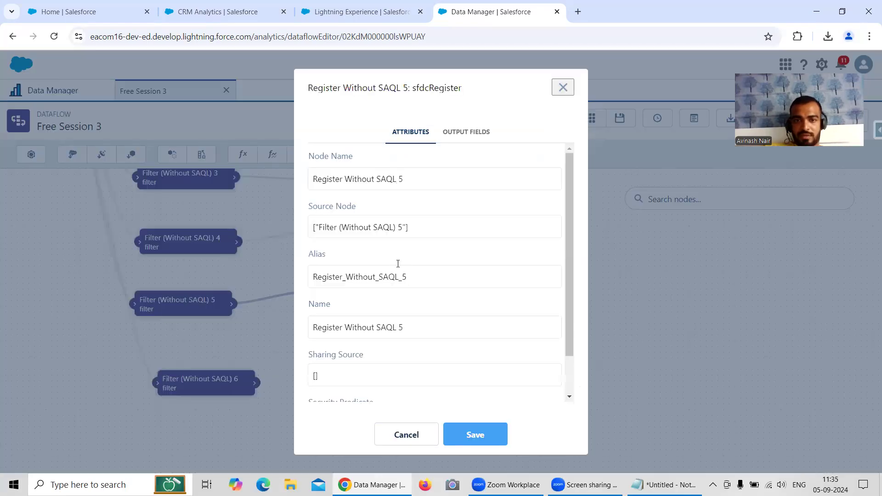
{"action": "left_click_drag", "start_coordinate": [406, 179], "coordinate": [295, 181]}
{"action": "key", "text": "ctrl+c"}
{"action": "left_click", "coordinate": [422, 391]}
{"action": "key", "text": "Escape"}
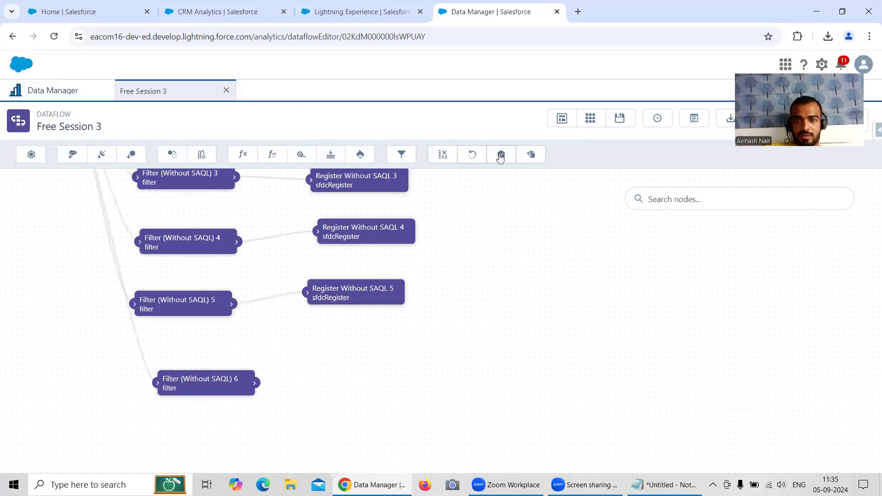
Add a new sfdcRegister node with the node name Register Without SAQL 6.
{"action": "left_click", "coordinate": [500, 154]}
{"action": "key", "text": "ctrl+v"}
{"action": "key", "text": "BackSpace"}
{"action": "type", "text": "5"}
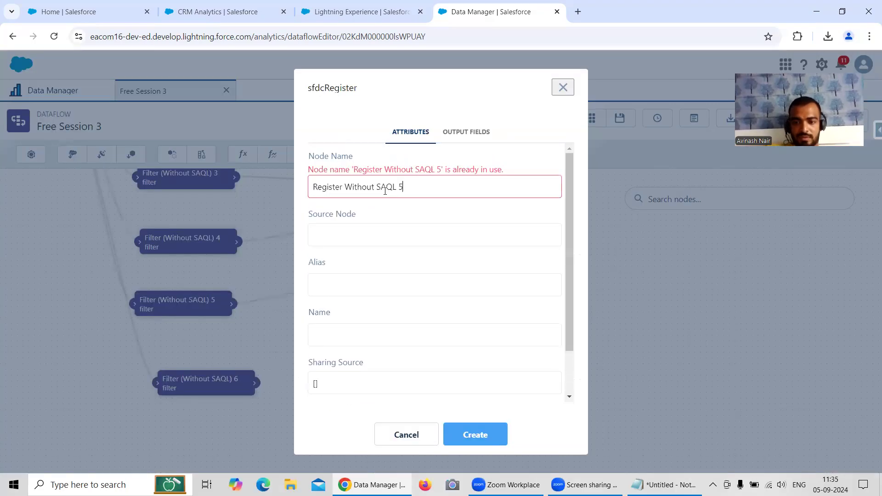
{"action": "key", "text": "BackSpace"}
{"action": "type", "text": "6"}
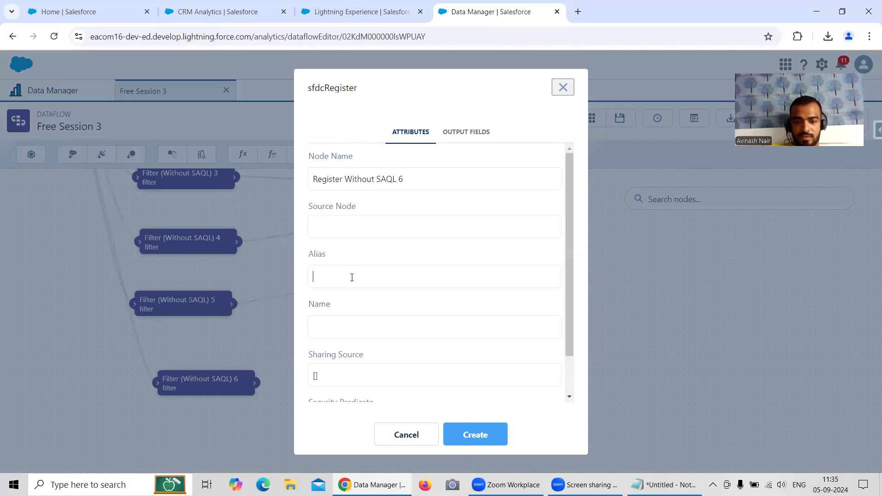
Enter Register Without SAQL 6 as both the alias and the name of the new register node.
{"action": "key", "text": "ctrl+v"}
{"action": "key", "text": "BackSpace"}
{"action": "type", "text": "6"}
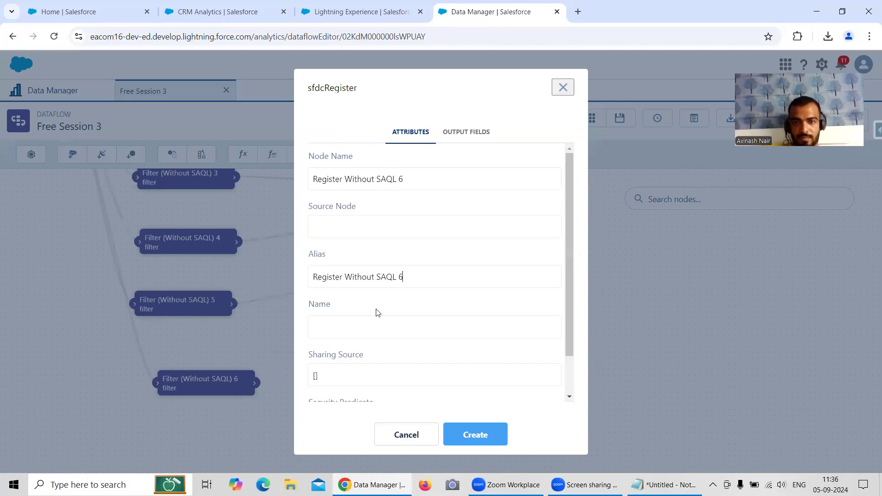
{"action": "key", "text": "ctrl+v"}
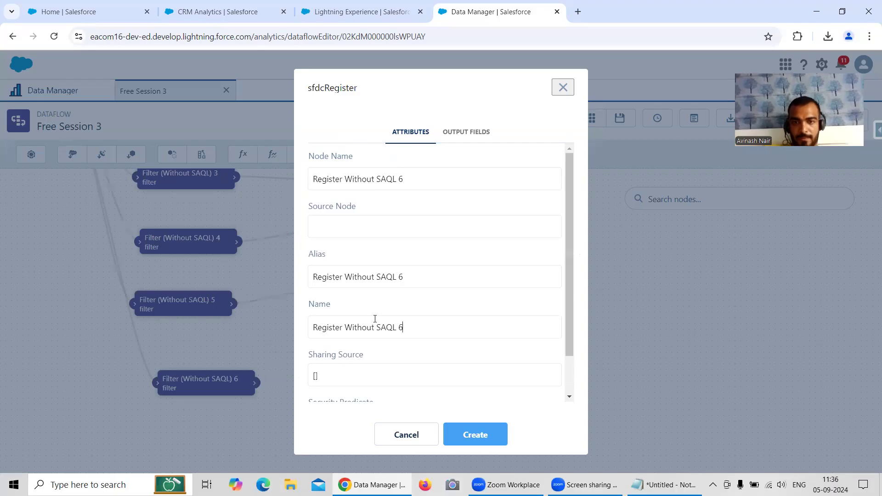
Replace the spaces in the alias with underscores so that it reads Register_Without_SAQL_6.
{"action": "left_click", "coordinate": [346, 276]}
{"action": "key", "text": "BackSpace"}
{"action": "type", "text": "_"}
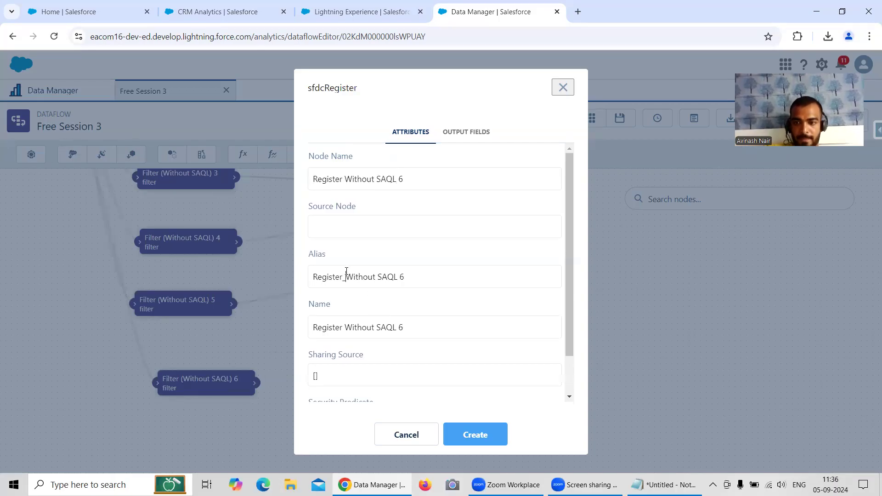
{"action": "left_click", "coordinate": [378, 276]}
{"action": "key", "text": "BackSpace"}
{"action": "type", "text": "_"}
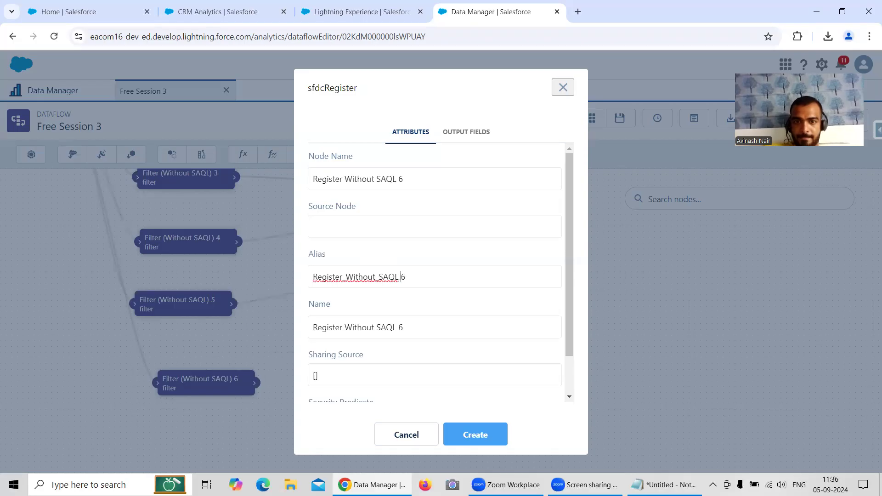
{"action": "key", "text": "BackSpace"}
{"action": "type", "text": "_"}
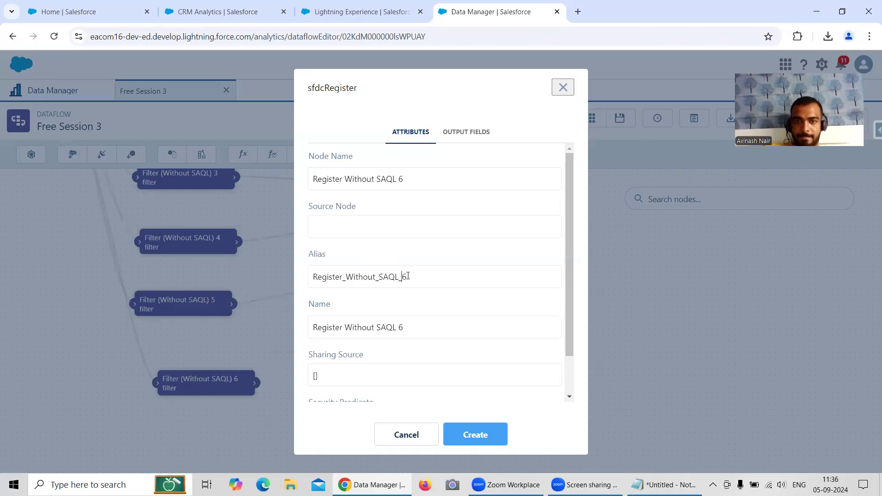
Set Filter (Without SAQL) 6 as the source, create the register node and place it beside that filter.
{"action": "left_click", "coordinate": [375, 230]}
{"action": "scroll", "coordinate": [395, 284], "scroll_direction": "down", "scroll_amount": 2}
{"action": "left_click", "coordinate": [395, 287]}
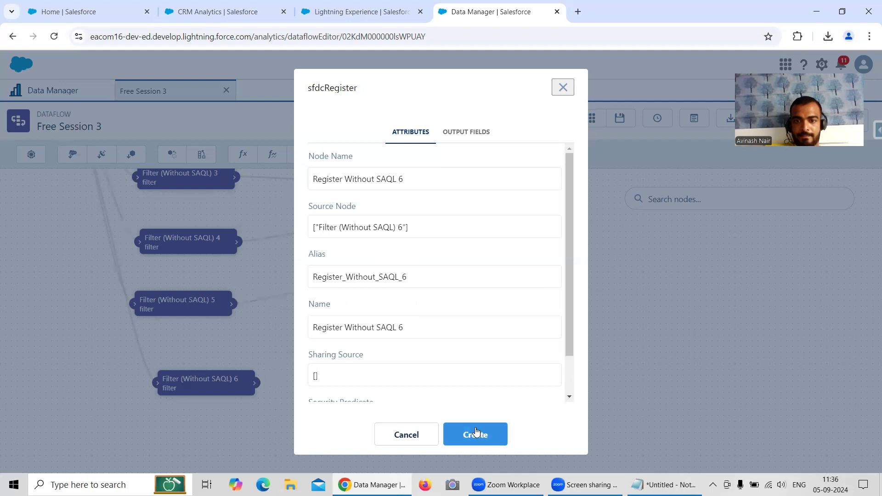
{"action": "left_click", "coordinate": [475, 434]}
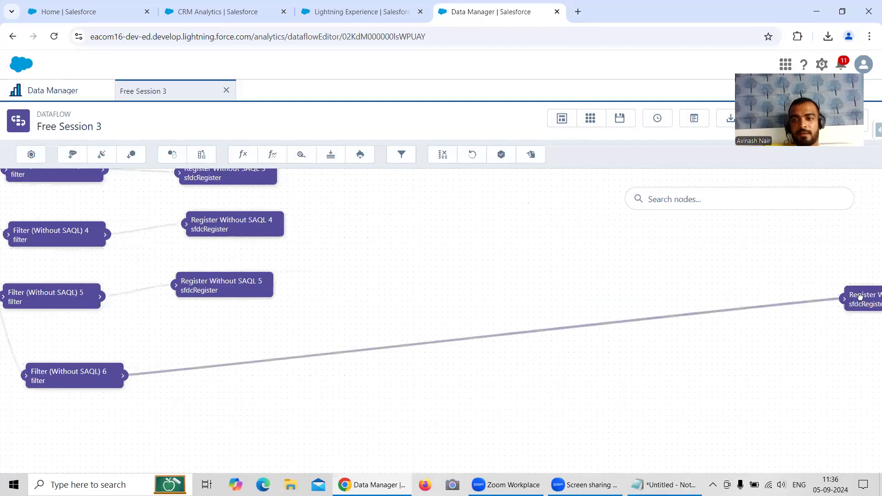
{"action": "left_click_drag", "start_coordinate": [860, 298], "coordinate": [220, 371]}
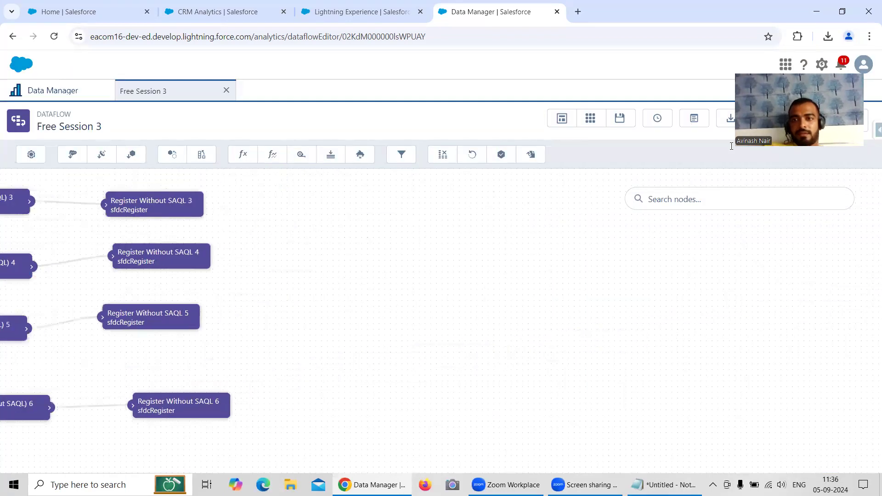
Run the updated Free Session 3 dataflow and go to the data monitor.
{"action": "left_click", "coordinate": [808, 120]}
{"action": "left_click", "coordinate": [572, 306]}
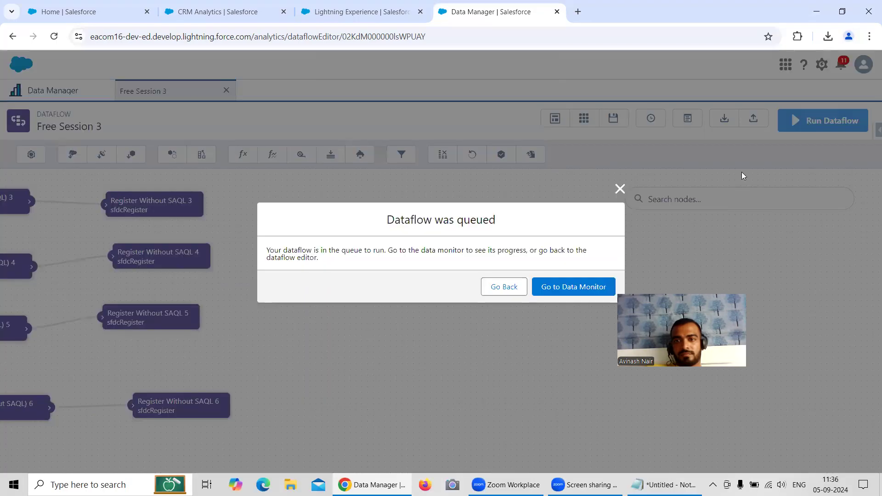
{"action": "left_click", "coordinate": [598, 289]}
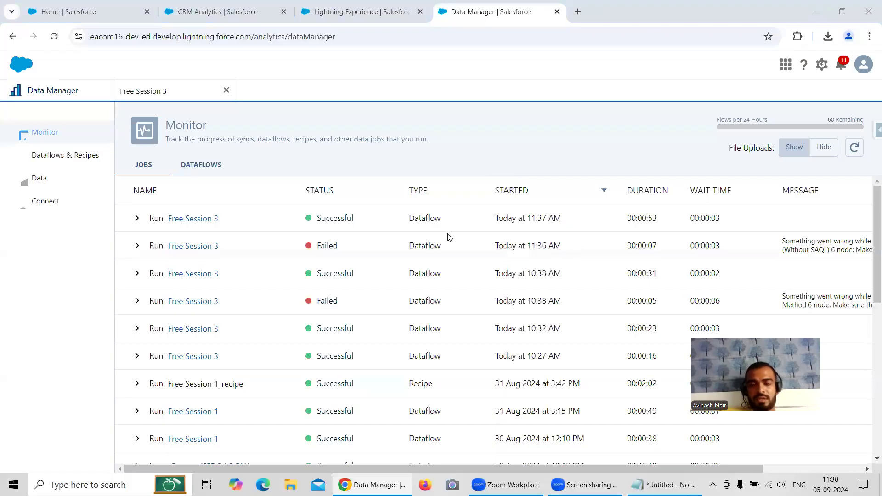
Examine the full error message of the failed Free Session 3 run started at 11:36 AM.
{"action": "left_click_drag", "start_coordinate": [610, 468], "coordinate": [710, 469]}
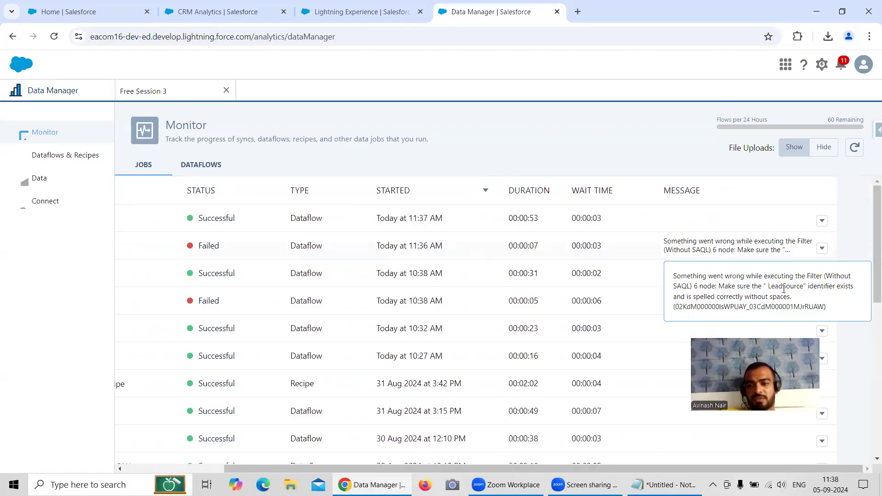
{"action": "left_click_drag", "start_coordinate": [769, 289], "coordinate": [805, 290]}
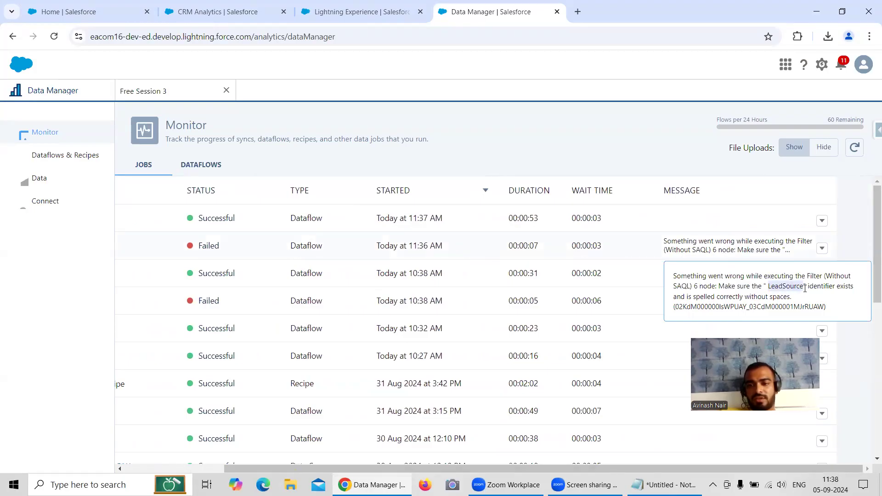
In Filter (Without SAQL) 6, remove the spaces after the commas between the conditions, and close the node without saving.
{"action": "left_click", "coordinate": [172, 91]}
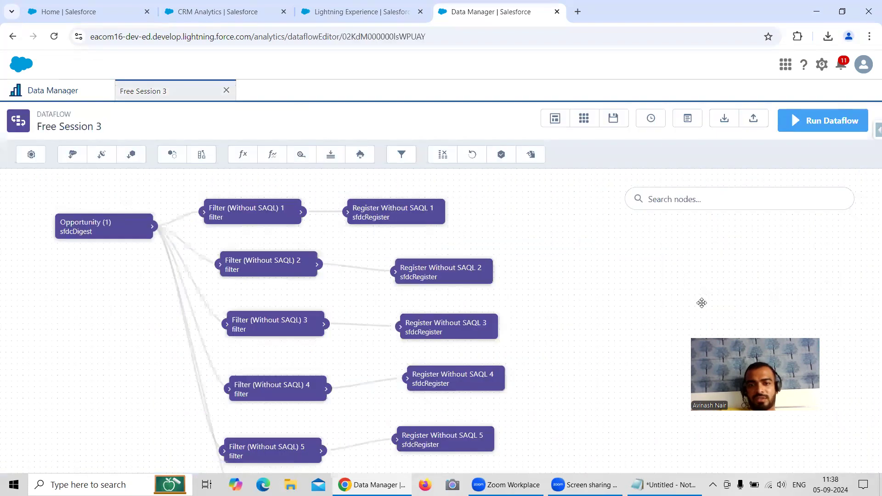
{"action": "scroll", "coordinate": [628, 299], "scroll_direction": "down", "scroll_amount": 5}
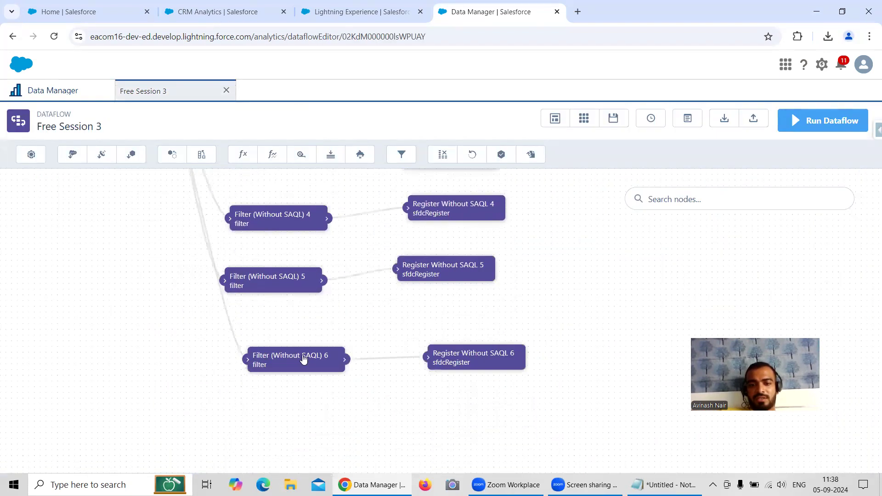
{"action": "left_click", "coordinate": [303, 359]}
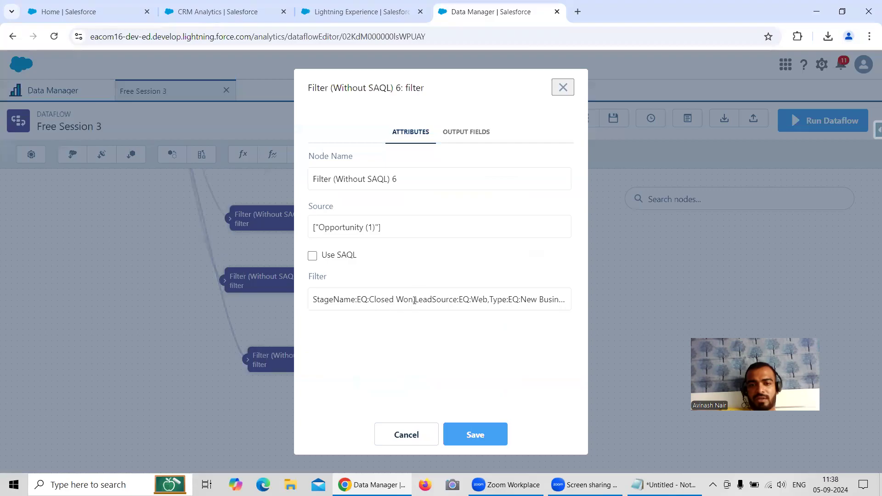
{"action": "left_click", "coordinate": [415, 301]}
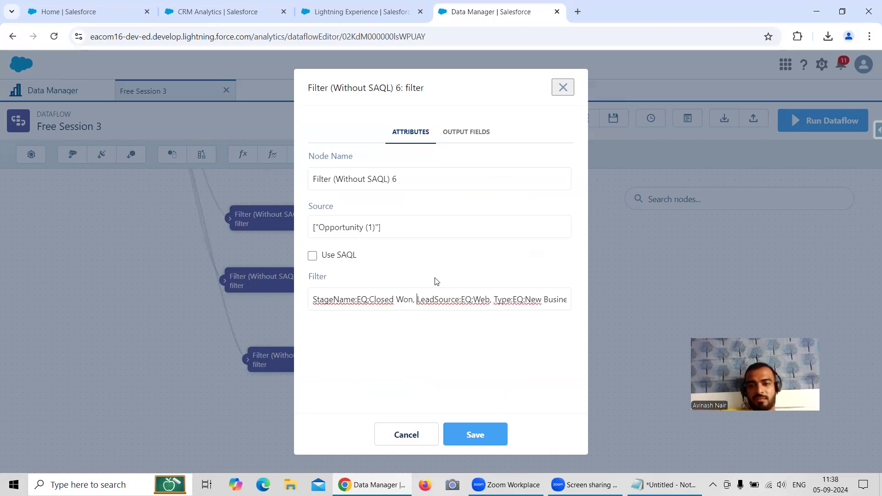
{"action": "key", "text": "BackSpace"}
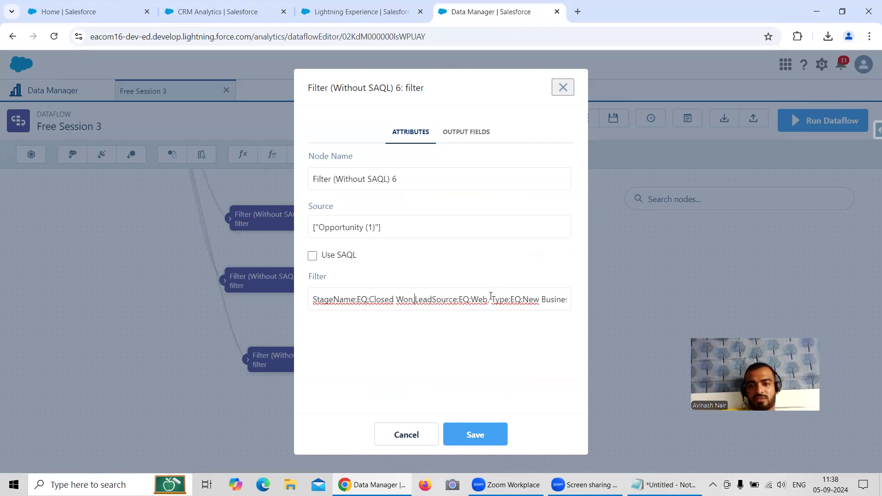
{"action": "key", "text": "BackSpace"}
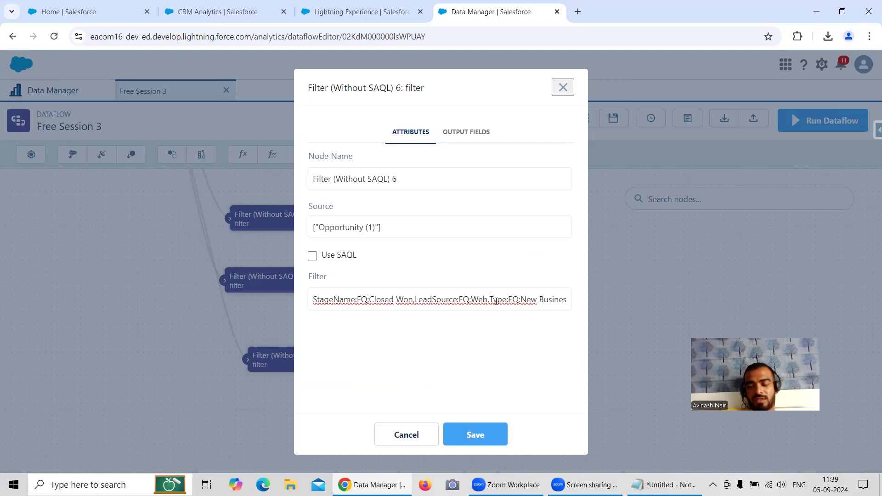
{"action": "left_click", "coordinate": [562, 88]}
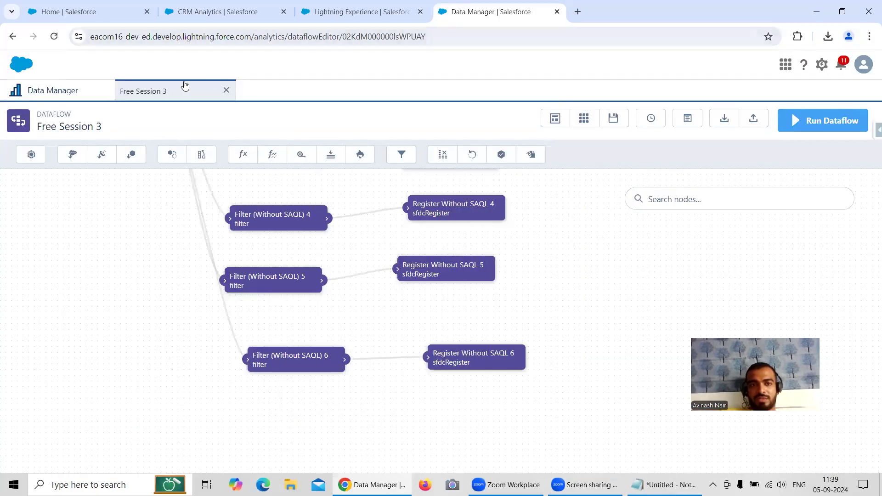
Close the Free Session 3 dataflow and reopen it from its latest run in the job monitor.
{"action": "left_click", "coordinate": [226, 90]}
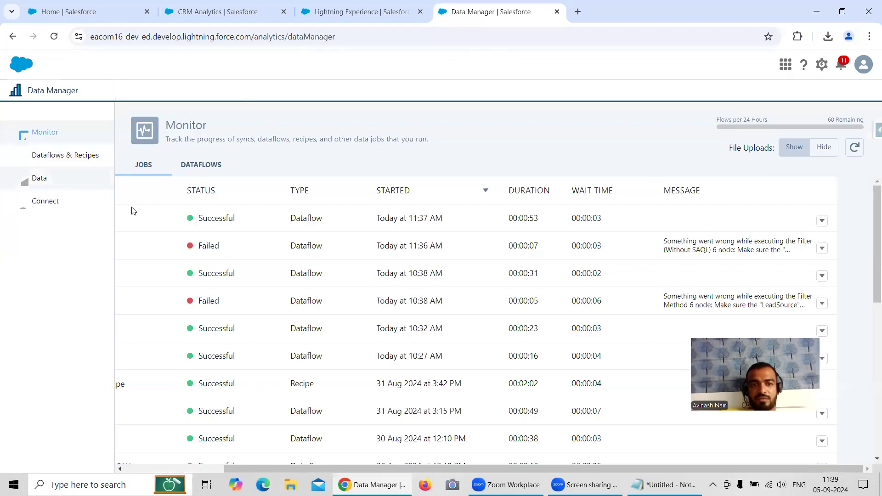
{"action": "left_click_drag", "start_coordinate": [294, 469], "coordinate": [188, 469]}
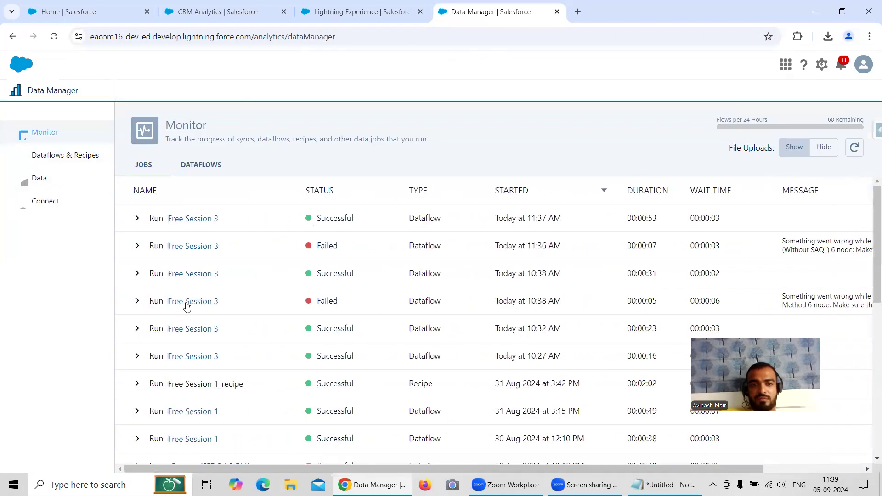
{"action": "left_click", "coordinate": [193, 220]}
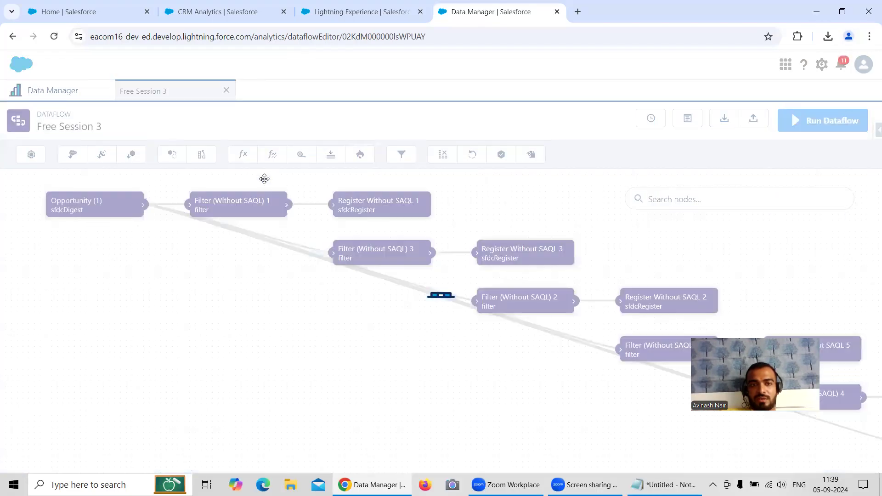
Open Shared App in Analytics Studio and look through its datasets for the Register Without SAQL ones.
{"action": "left_click", "coordinate": [216, 11]}
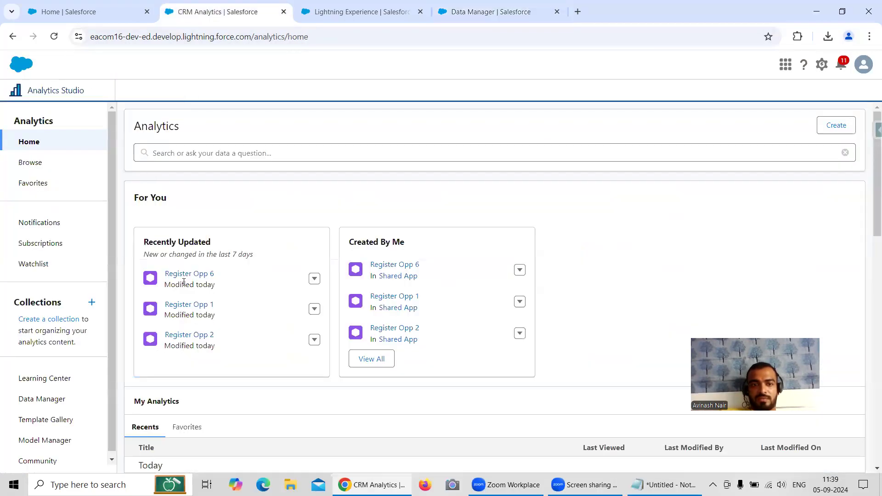
{"action": "left_click", "coordinate": [60, 167]}
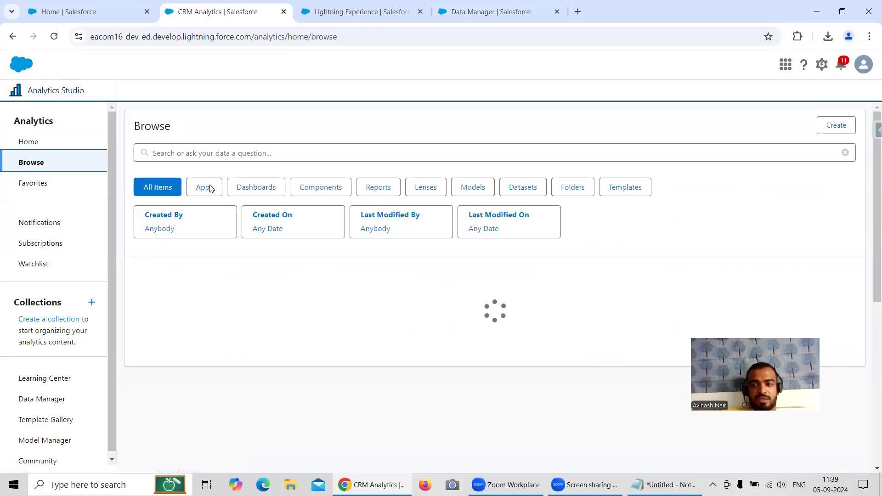
{"action": "left_click", "coordinate": [211, 188]}
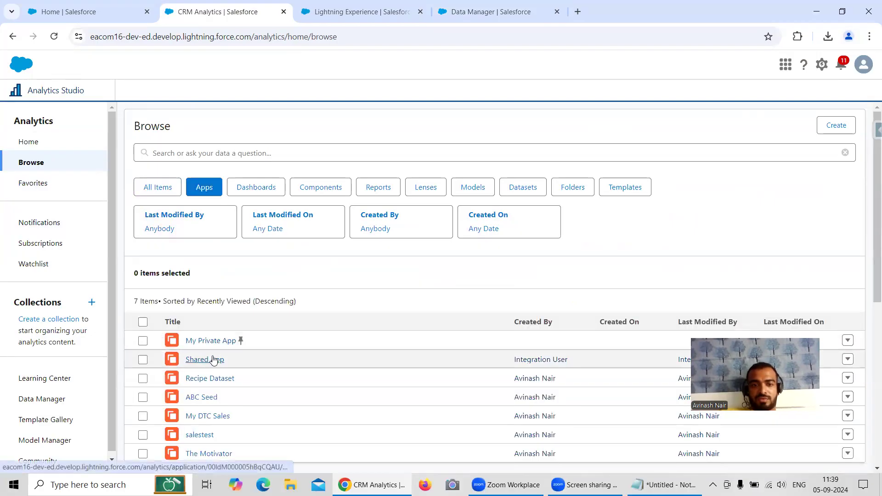
{"action": "left_click", "coordinate": [213, 359]}
{"action": "scroll", "coordinate": [170, 325], "scroll_direction": "down", "scroll_amount": 3}
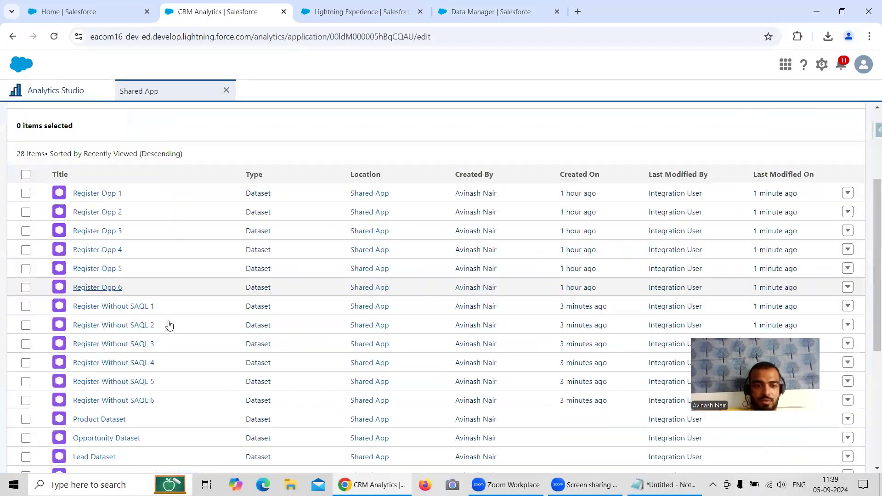
Open the datasets Register Without SAQL 1 through 6 from Shared App, each in its own lens.
{"action": "scroll", "coordinate": [169, 325], "scroll_direction": "down", "scroll_amount": 3}
{"action": "left_click", "coordinate": [128, 165]}
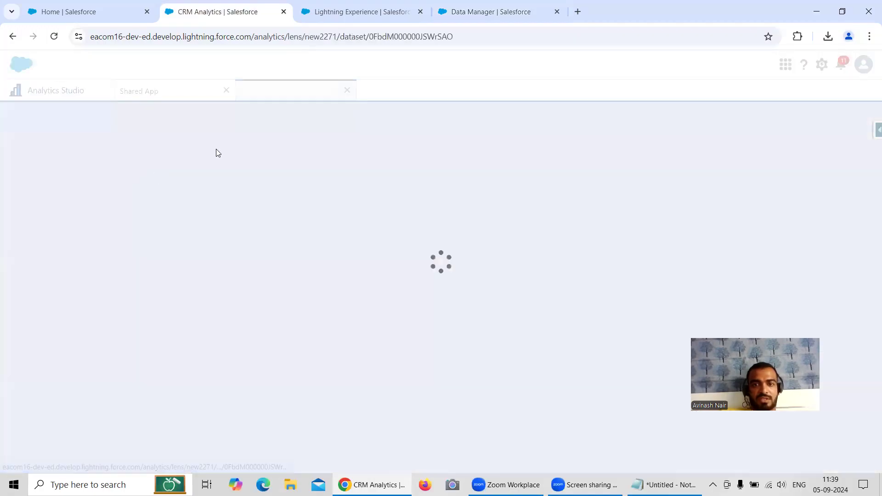
{"action": "left_click", "coordinate": [160, 92]}
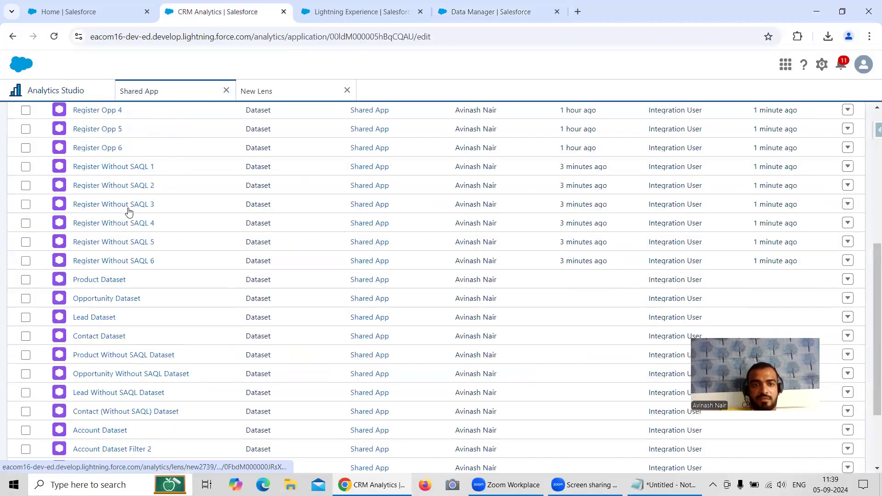
{"action": "left_click", "coordinate": [129, 185]}
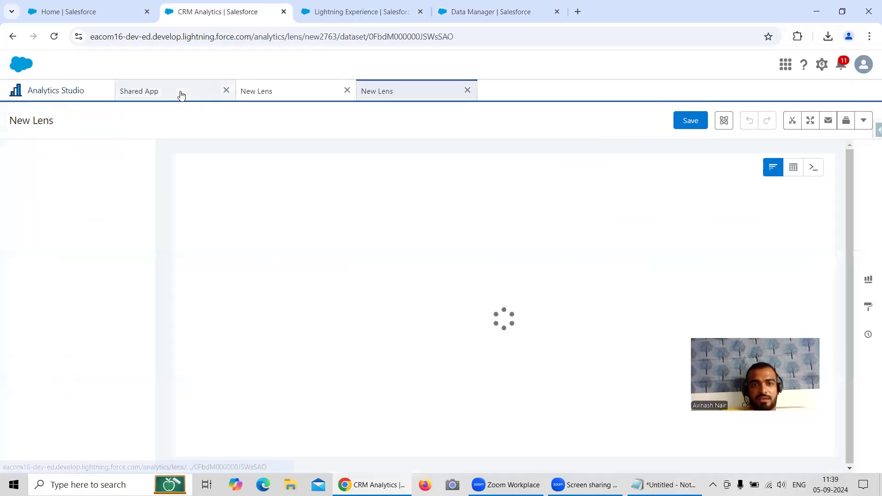
{"action": "left_click", "coordinate": [179, 92]}
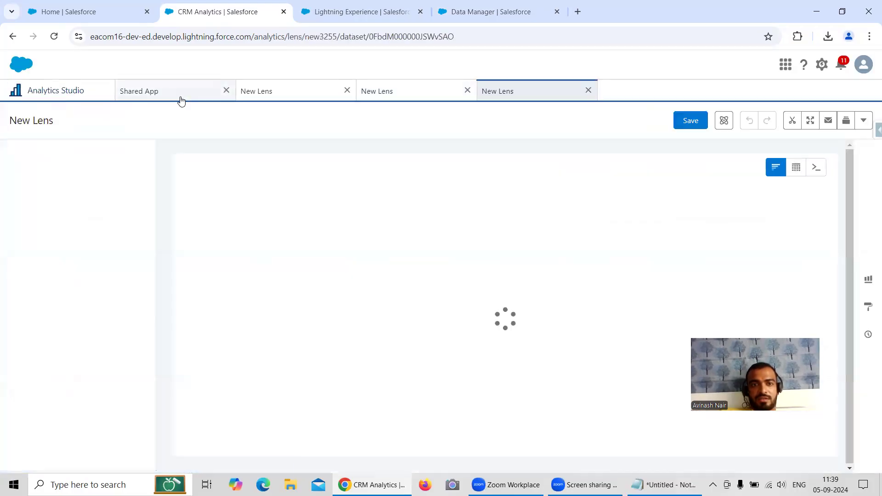
{"action": "left_click", "coordinate": [180, 94]}
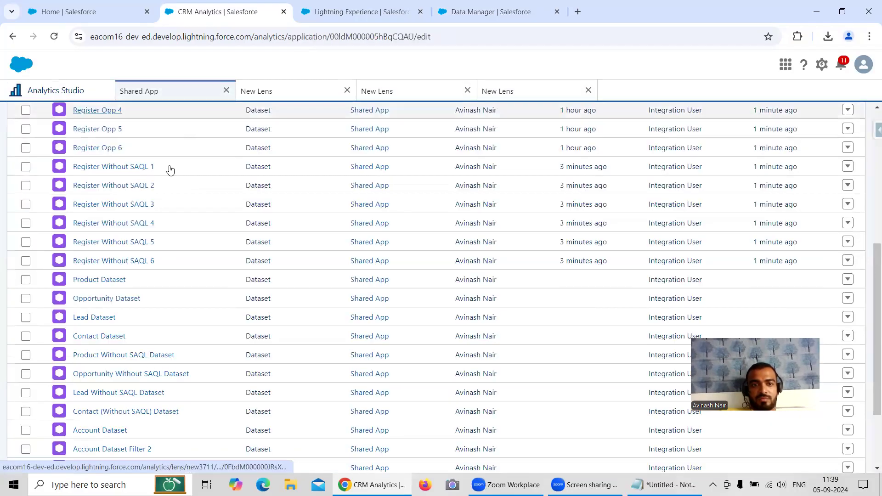
{"action": "left_click", "coordinate": [140, 227]}
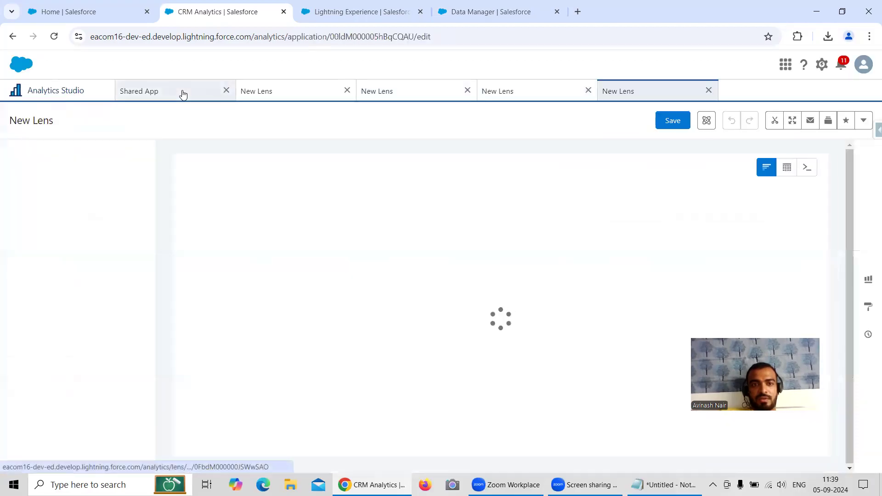
{"action": "left_click", "coordinate": [183, 95]}
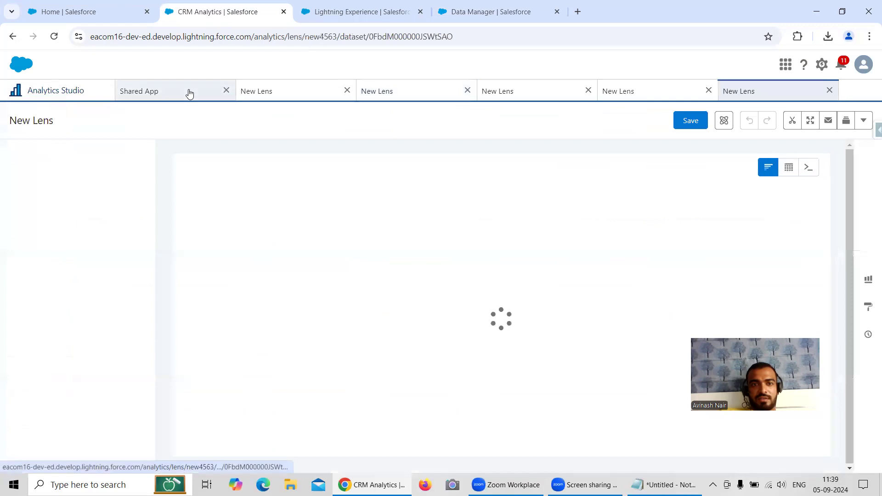
{"action": "left_click", "coordinate": [189, 91]}
{"action": "left_click", "coordinate": [146, 262]}
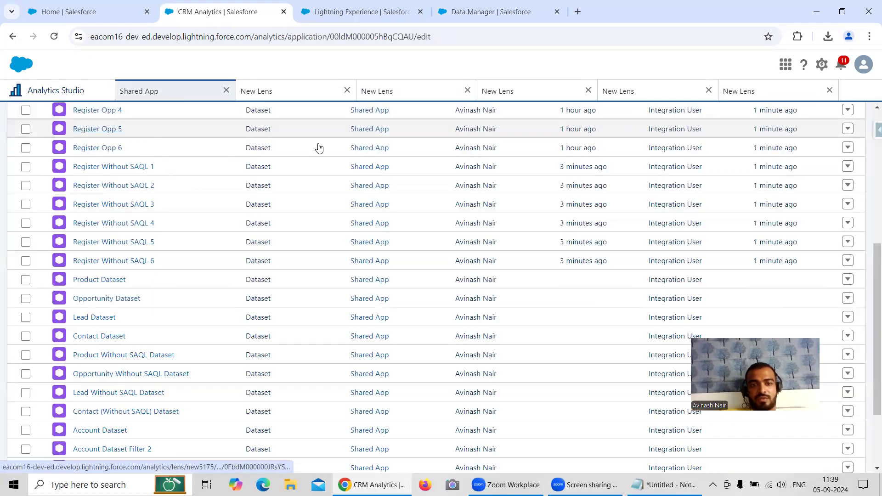
From the Free Session 3 dataflow, open Salesforce Inspector's Data Export on a separate page and view the Filter (Without SAQL) 1 settings.
{"action": "left_click", "coordinate": [336, 13]}
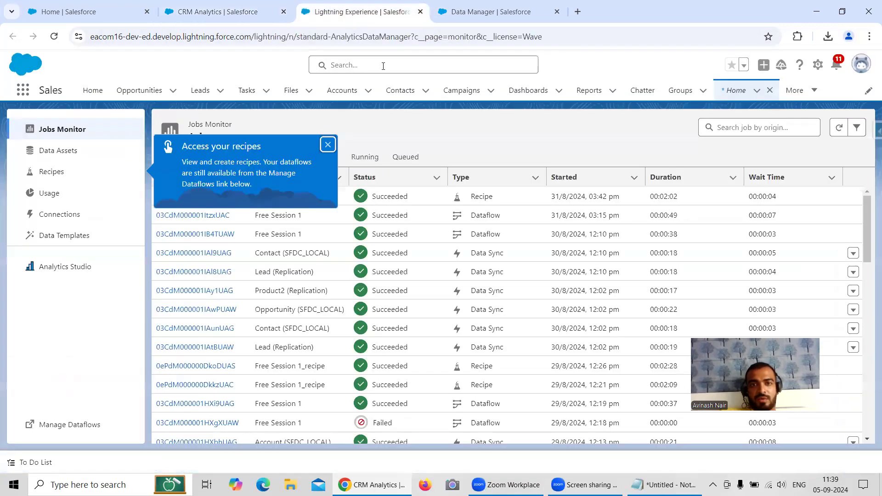
{"action": "left_click", "coordinate": [461, 18]}
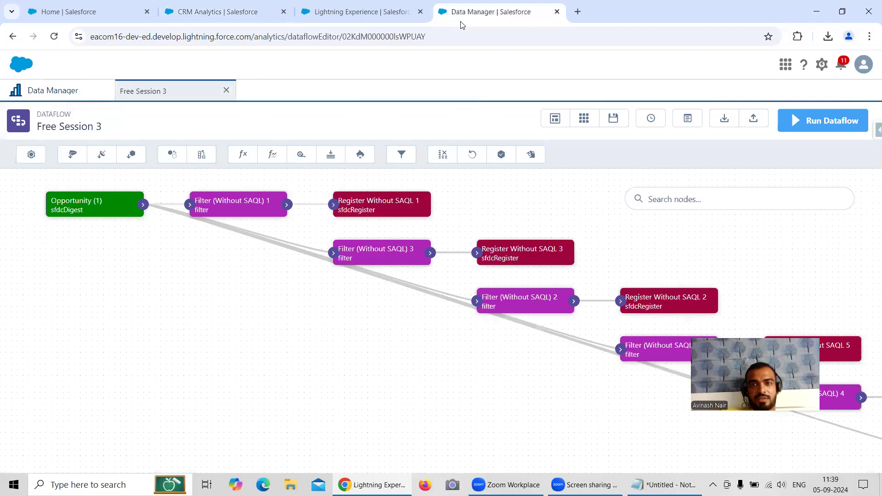
{"action": "left_click", "coordinate": [876, 130]}
{"action": "right_click", "coordinate": [801, 317]}
{"action": "left_click", "coordinate": [715, 320]}
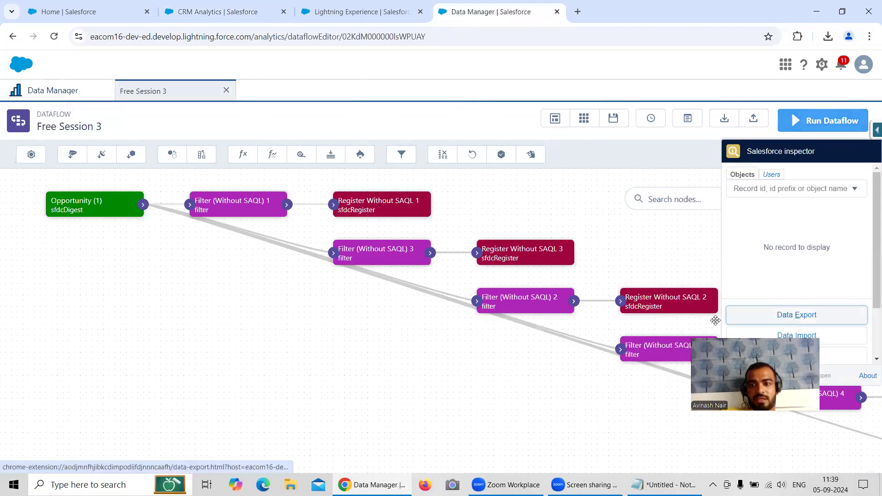
{"action": "left_click", "coordinate": [686, 368]}
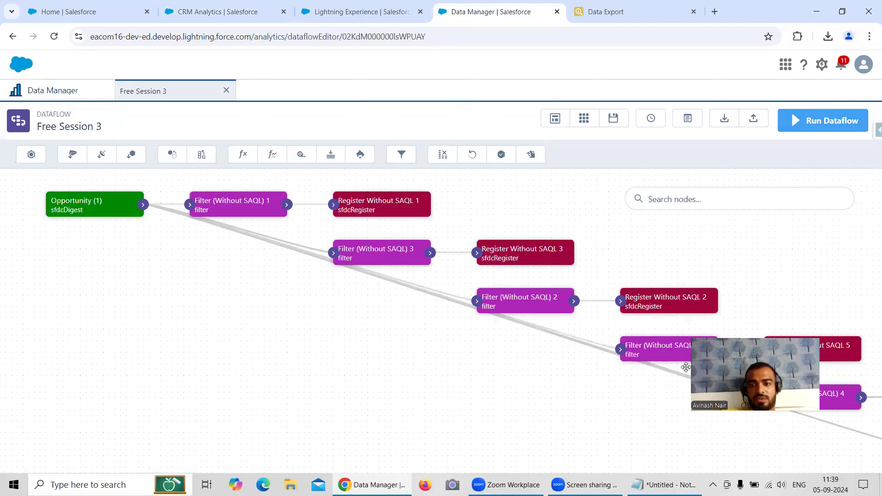
{"action": "left_click_drag", "start_coordinate": [750, 109], "coordinate": [749, 109]}
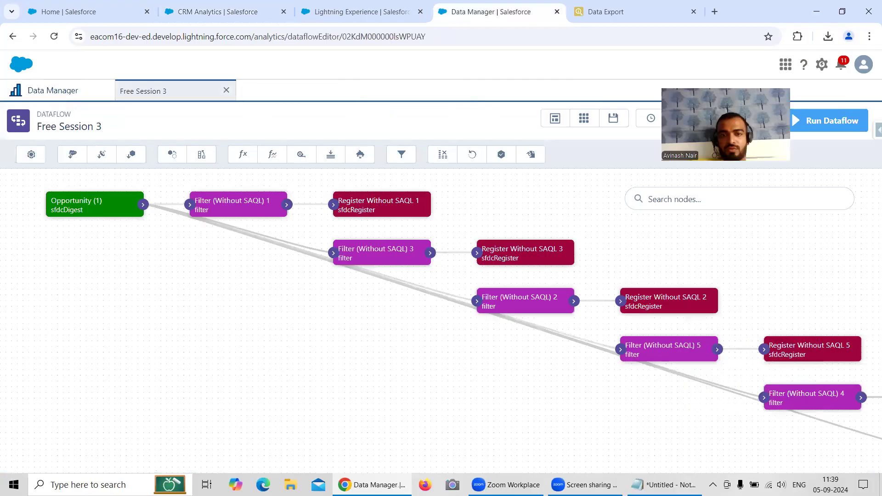
{"action": "left_click", "coordinate": [238, 205]}
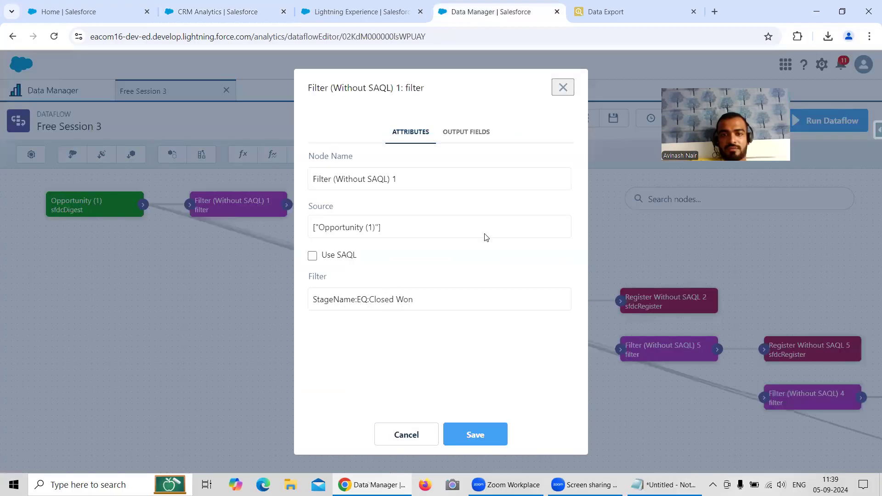
Open a second Data Export page, and on the first remove the LeadSource and Type conditions, keeping only StageName = 'Closed Won'.
{"action": "left_click", "coordinate": [625, 19]}
{"action": "left_click_drag", "start_coordinate": [332, 91], "coordinate": [495, 91]}
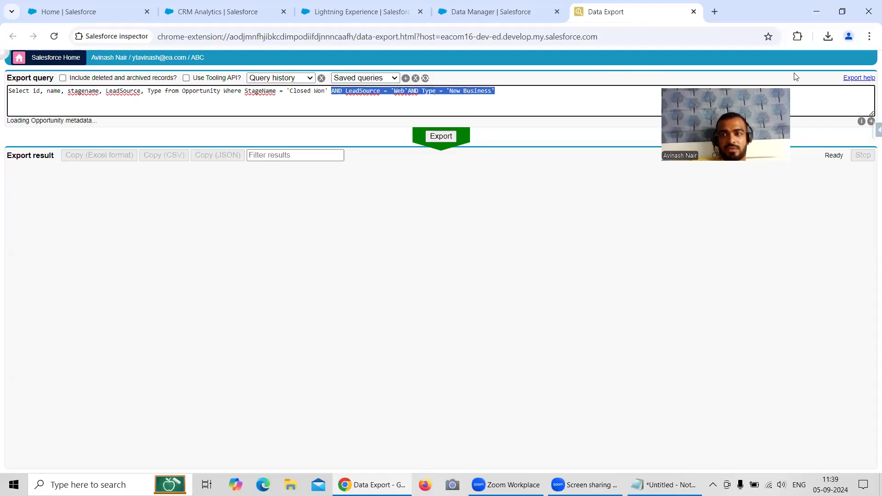
{"action": "left_click", "coordinate": [876, 130]}
{"action": "right_click", "coordinate": [800, 321]}
{"action": "left_click", "coordinate": [717, 332]}
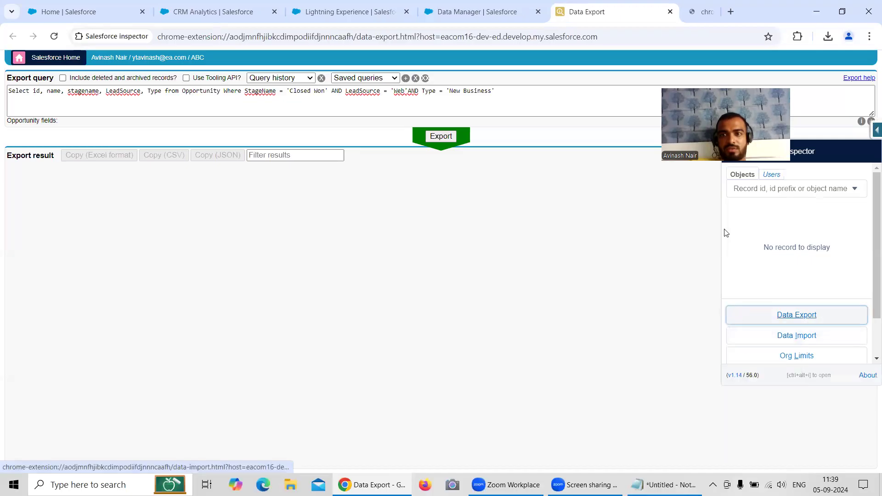
{"action": "left_click_drag", "start_coordinate": [331, 91], "coordinate": [563, 97]}
{"action": "key", "text": "BackSpace"}
{"action": "left_click", "coordinate": [410, 57]}
Review the conditions of Filter (Without SAQL) 1 and 2 in the dataflow, closing each node without saving.
{"action": "left_click", "coordinate": [431, 15]}
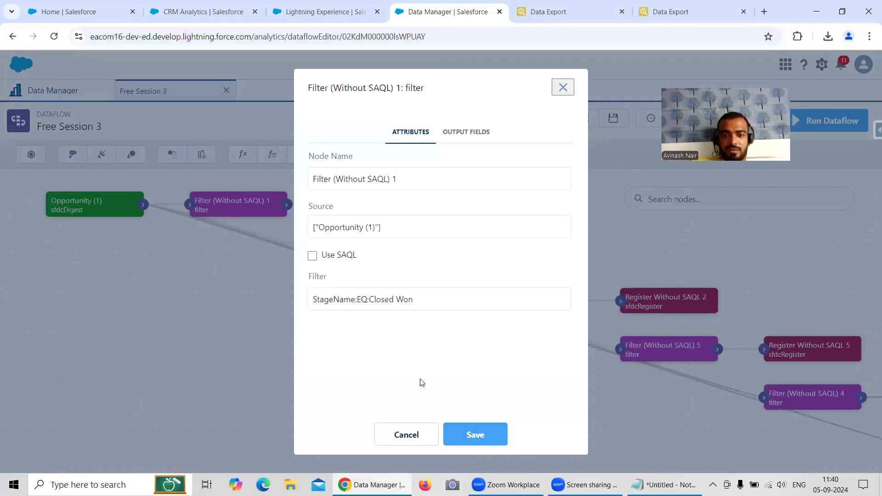
{"action": "left_click", "coordinate": [404, 433]}
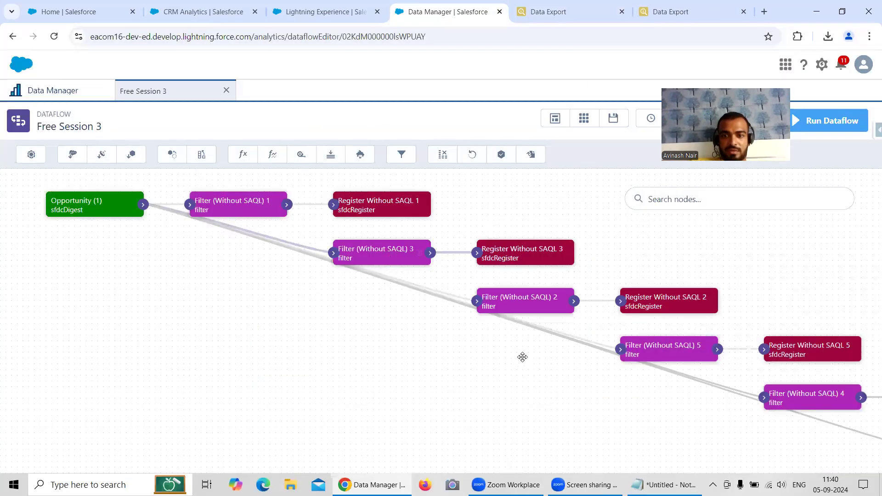
{"action": "left_click", "coordinate": [527, 306]}
{"action": "left_click", "coordinate": [412, 436]}
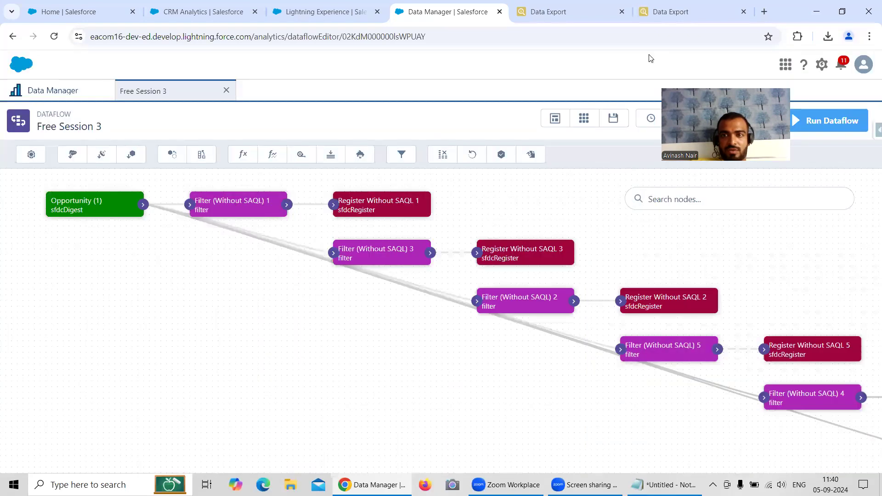
Export the Opportunity records for the full three-condition query and for the StageName = 'Closed Won' query.
{"action": "left_click", "coordinate": [674, 18]}
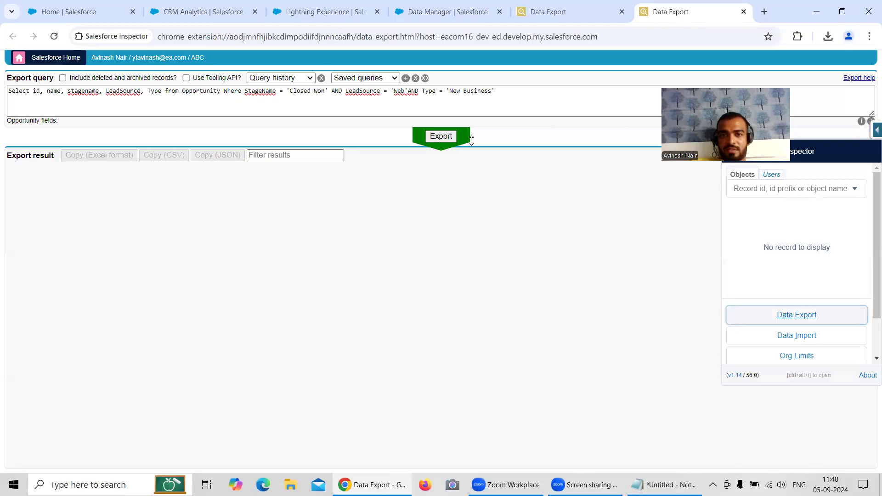
{"action": "left_click", "coordinate": [441, 136]}
{"action": "left_click", "coordinate": [589, 14]}
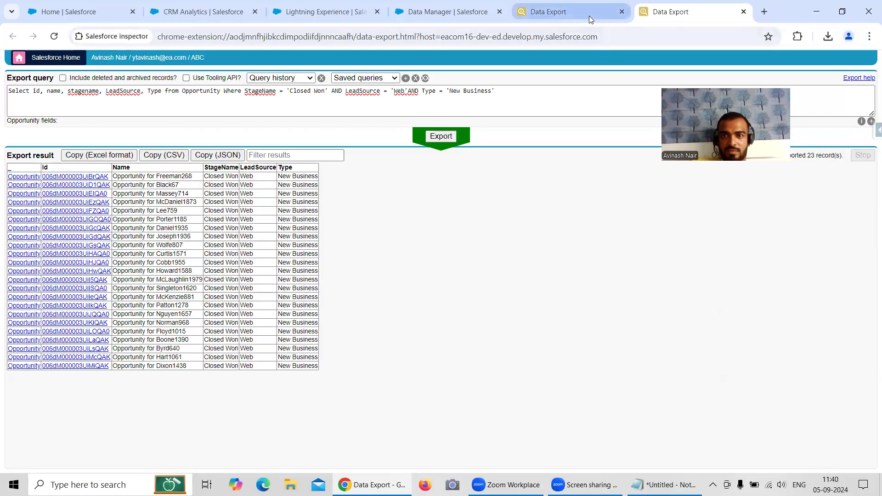
{"action": "left_click", "coordinate": [433, 135]}
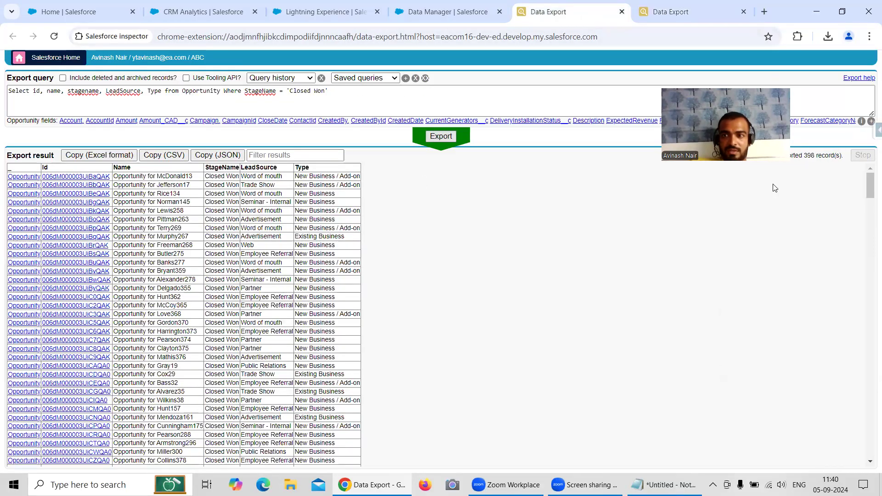
Check the row counts in the Register Without SAQL 1 and Register Without SAQL 2 lenses.
{"action": "left_click", "coordinate": [213, 12]}
{"action": "left_click", "coordinate": [242, 91]}
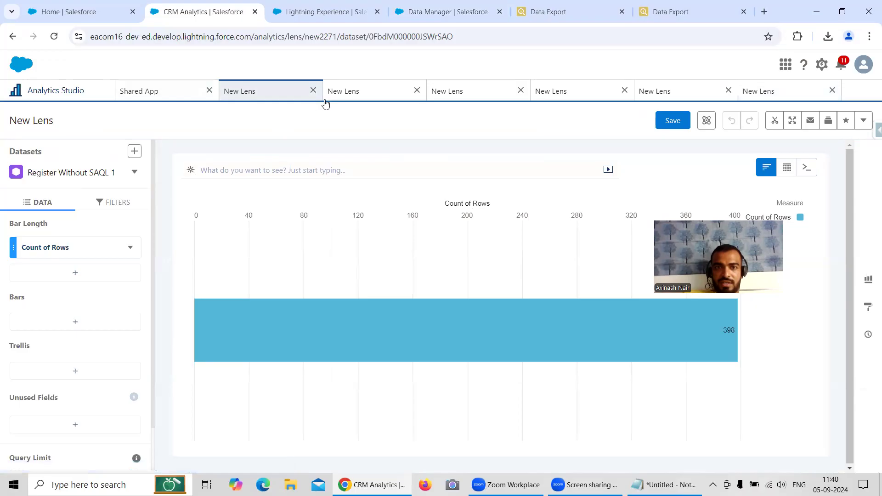
{"action": "left_click", "coordinate": [343, 91]}
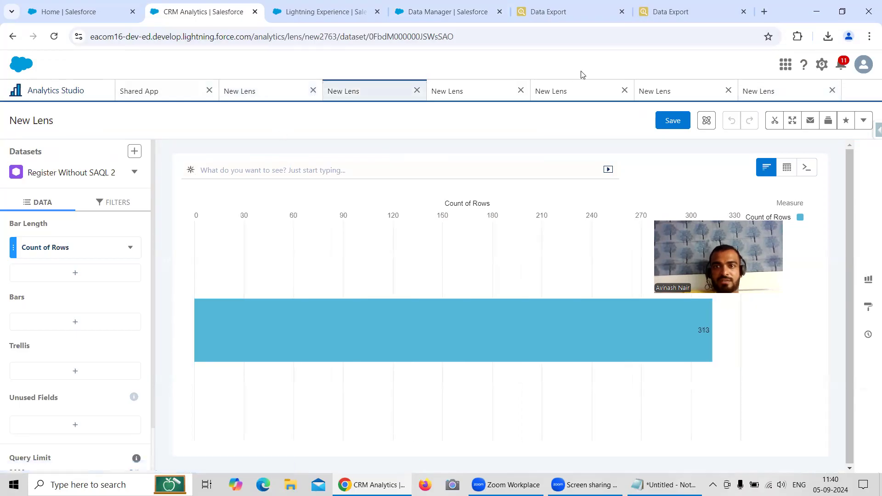
Change the single-condition Opportunity query to StageName != 'Closed Won' and export the records.
{"action": "left_click", "coordinate": [661, 12]}
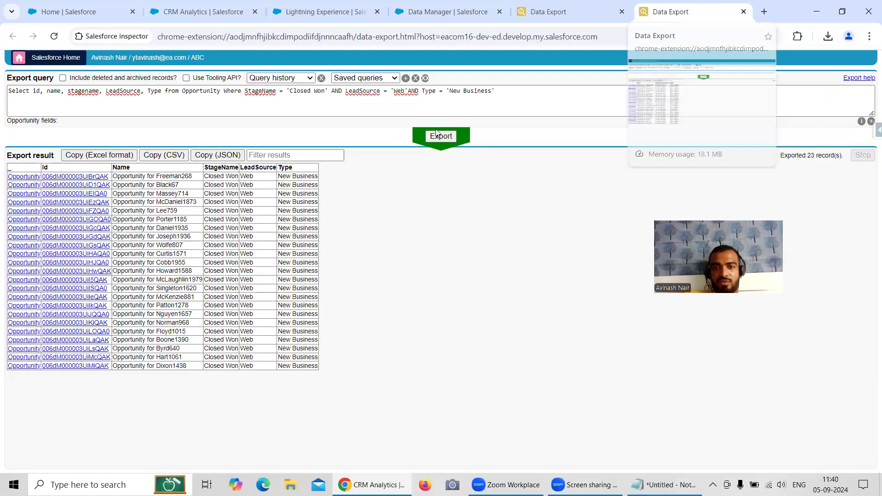
{"action": "left_click", "coordinate": [573, 13]}
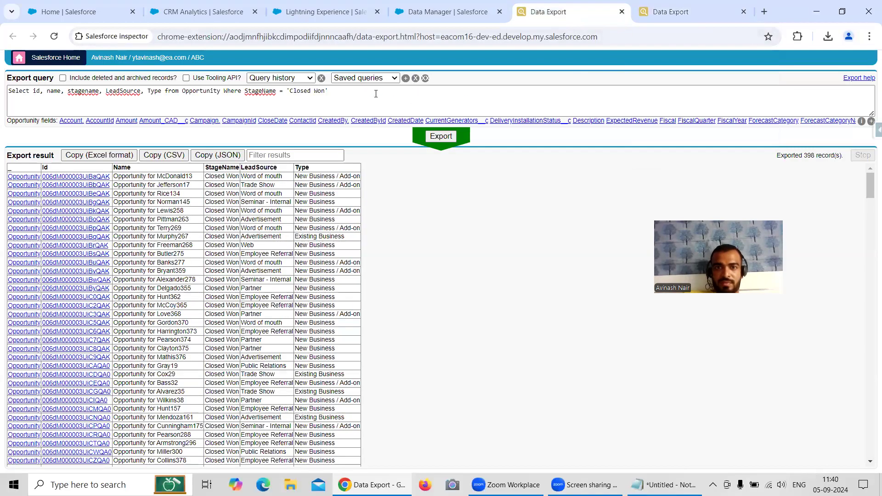
{"action": "left_click", "coordinate": [280, 91]}
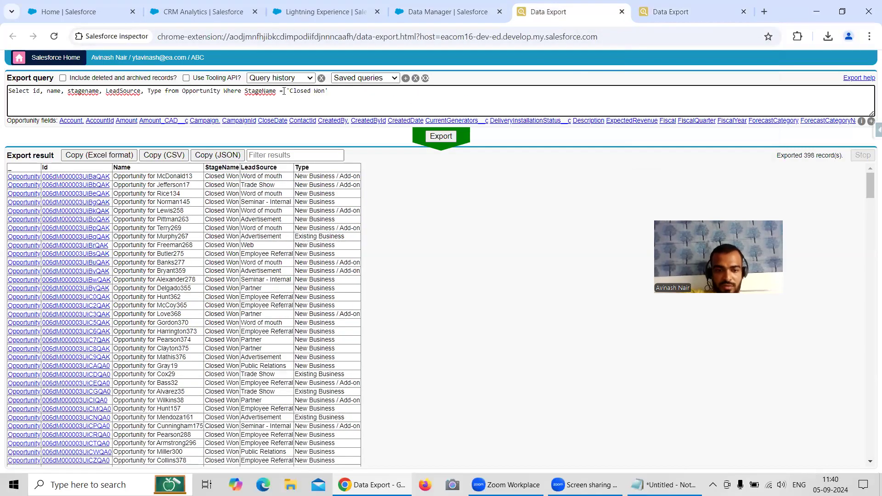
{"action": "type", "text": "!"}
{"action": "left_click", "coordinate": [446, 136]}
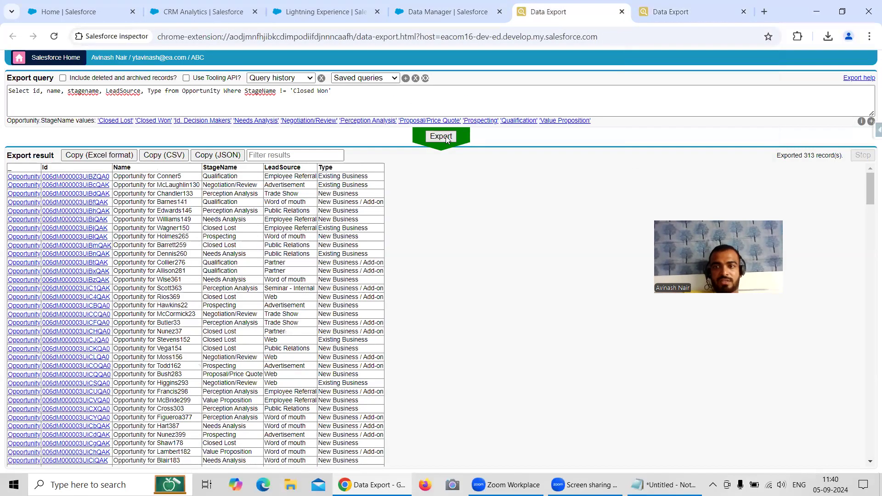
Compare the export with the Register Without SAQL 2 lens and view the row count of Register Without SAQL 3.
{"action": "left_click", "coordinate": [410, 17]}
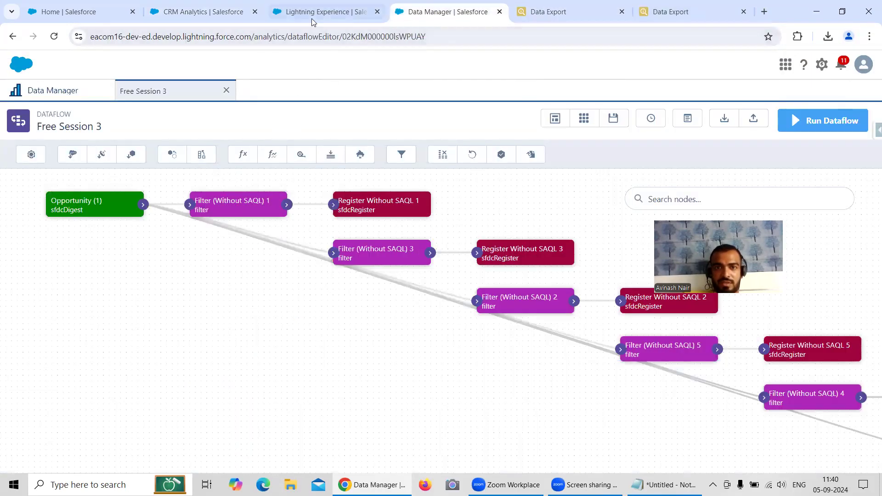
{"action": "left_click", "coordinate": [207, 12]}
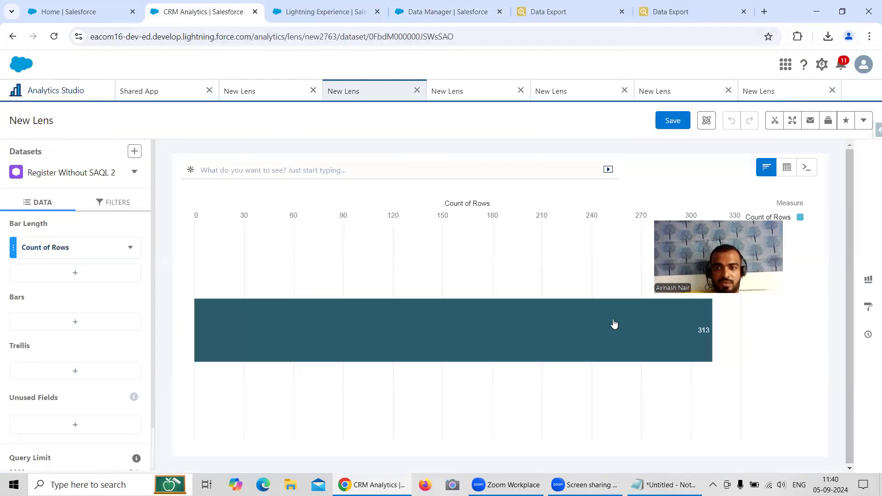
{"action": "left_click", "coordinate": [455, 94]}
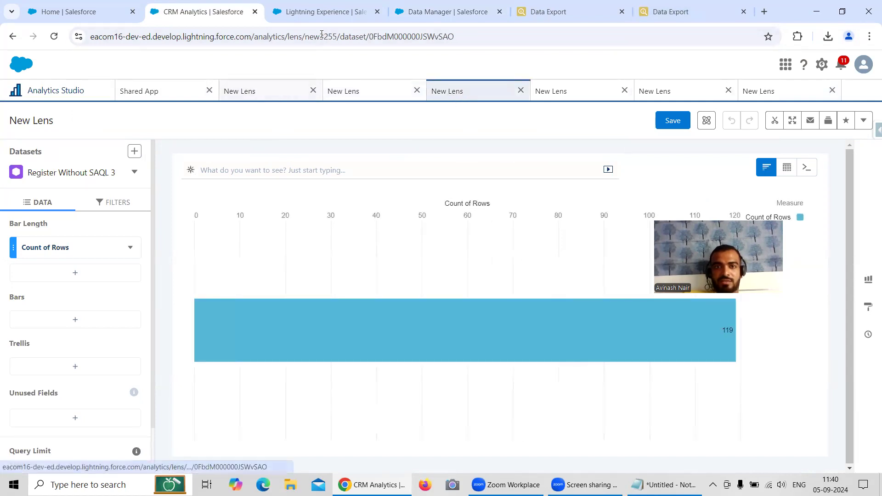
Review the StageName condition of Filter (Without SAQL) 3 in the dataflow and close the node without saving.
{"action": "left_click", "coordinate": [352, 13]}
{"action": "left_click", "coordinate": [424, 14]}
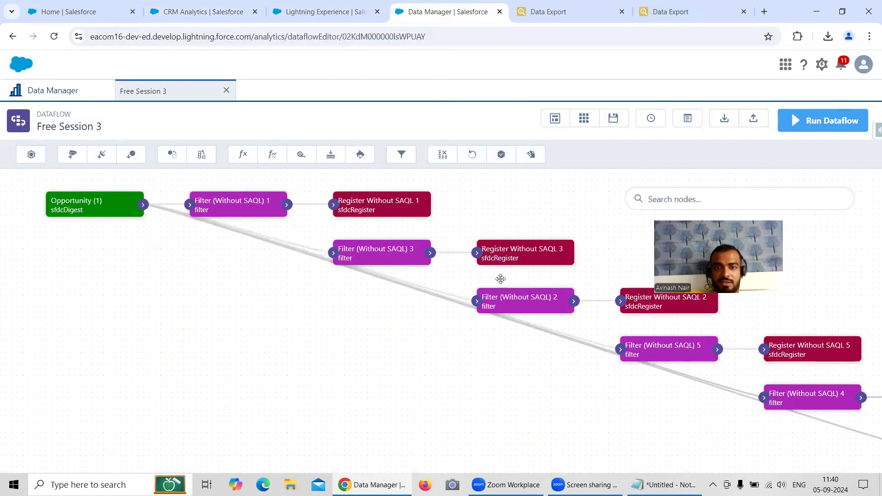
{"action": "left_click", "coordinate": [394, 252]}
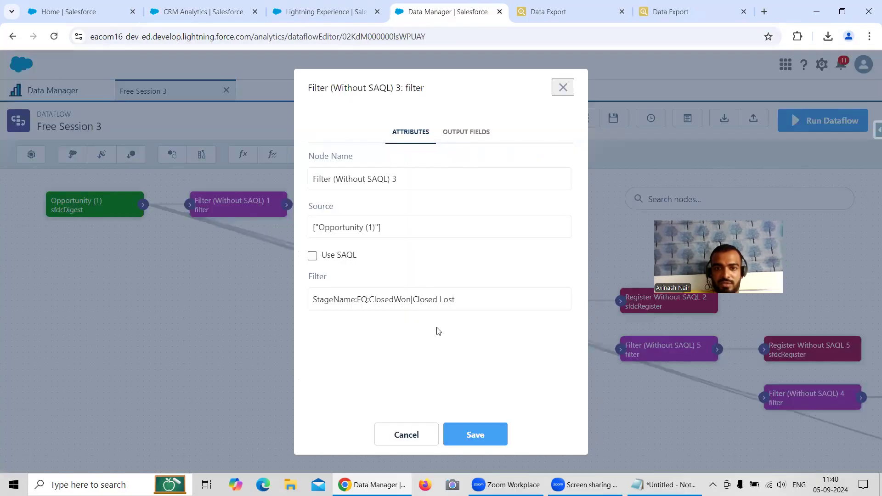
{"action": "left_click", "coordinate": [404, 437]}
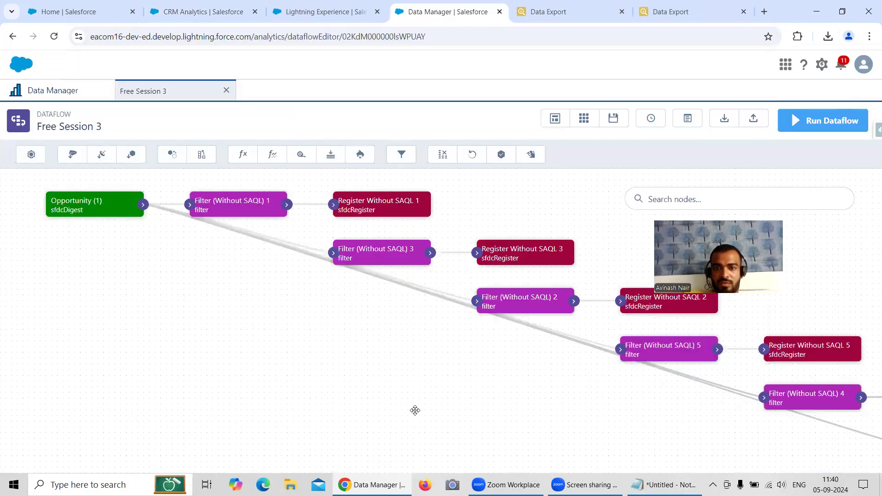
{"action": "left_click", "coordinate": [400, 252]}
{"action": "left_click", "coordinate": [405, 434]}
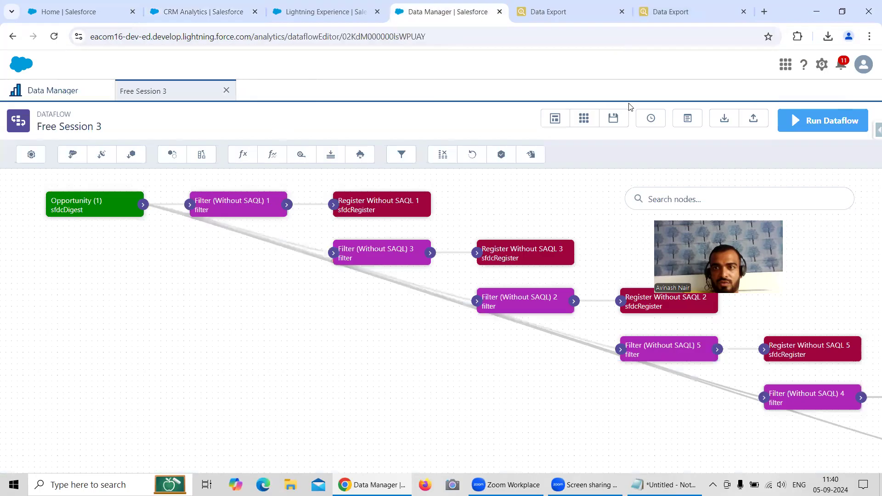
Extend the Opportunity query with OR and a second StageName != 'Closed Won' condition.
{"action": "left_click", "coordinate": [592, 16]}
{"action": "type", "text": "OR"}
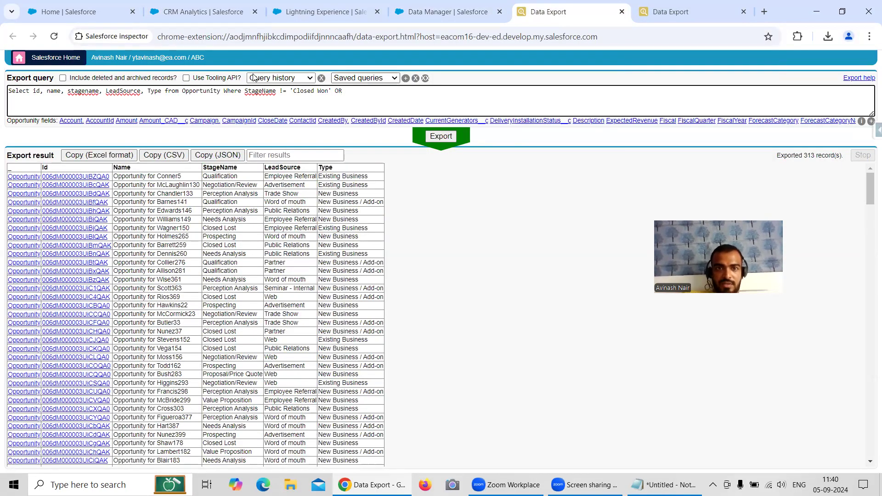
{"action": "left_click_drag", "start_coordinate": [245, 91], "coordinate": [327, 100]}
{"action": "key", "text": "ctrl+c"}
{"action": "left_click", "coordinate": [420, 95]}
{"action": "key", "text": "ctrl+v"}
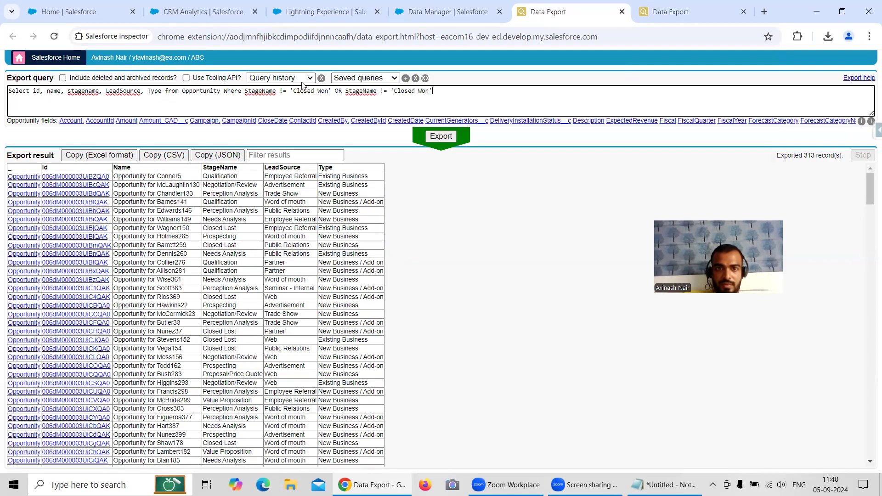
Change the conditions to StageName == 'Closed Won' OR StageName == 'Closed Lost' and run the export.
{"action": "left_click", "coordinate": [285, 90]}
{"action": "key", "text": "BackSpace"}
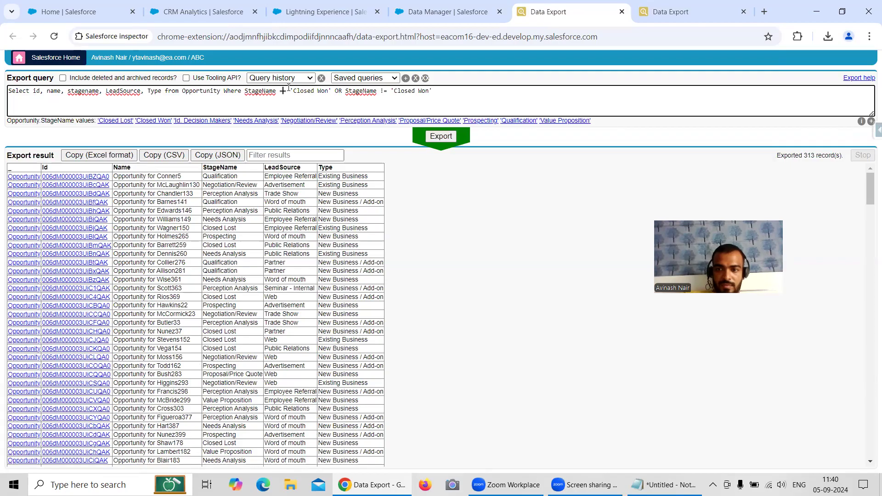
{"action": "key", "text": "BackSpace"}
{"action": "type", "text": "="}
{"action": "left_click", "coordinate": [429, 93]}
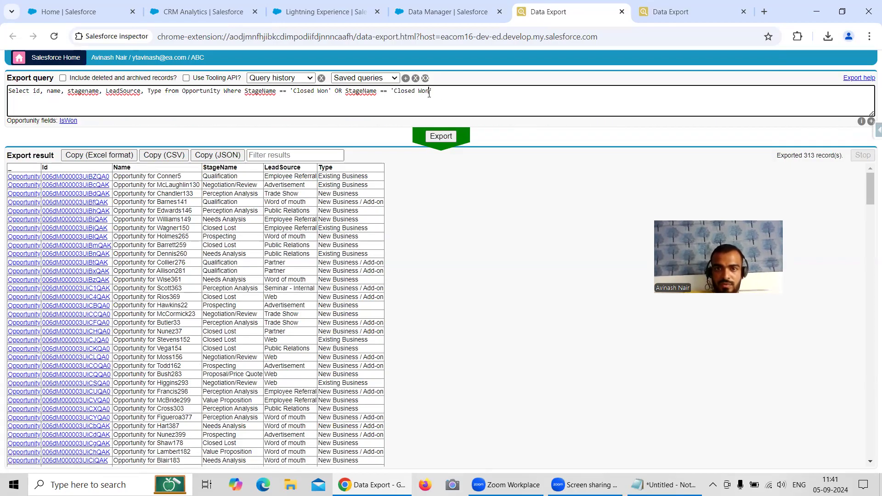
{"action": "key", "text": "BackSpace"}
{"action": "key", "text": "BackSpace"}
{"action": "type", "text": "Lost"}
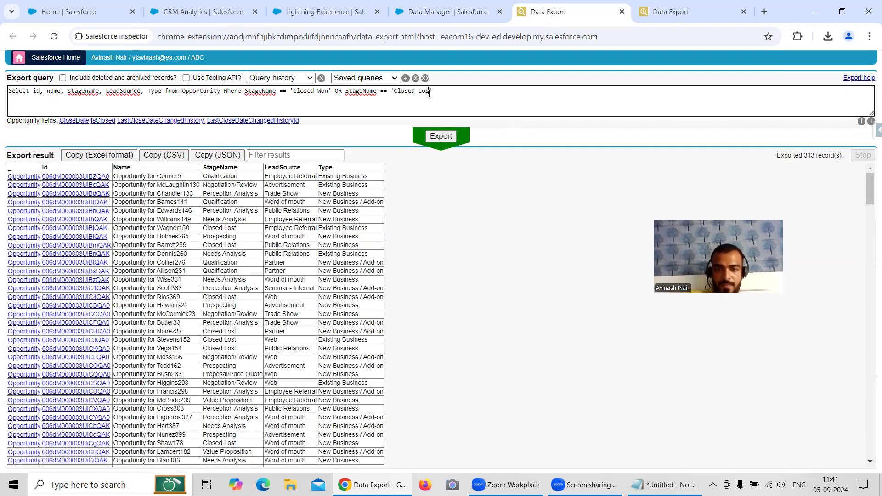
{"action": "left_click", "coordinate": [441, 137]}
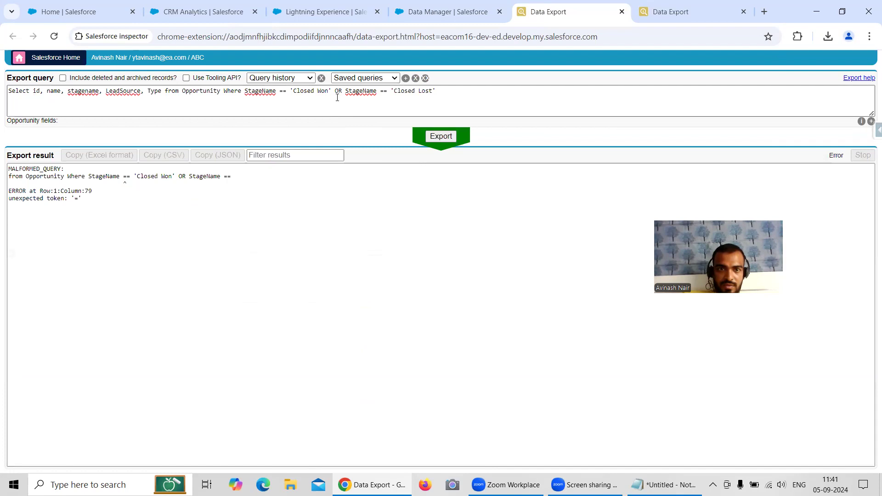
Replace the == operators with = in both StageName conditions and export the records again.
{"action": "left_click", "coordinate": [288, 91]}
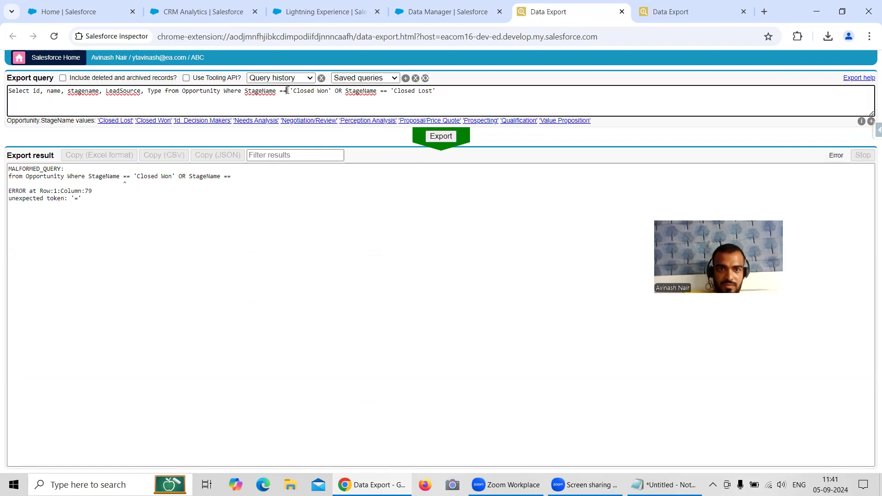
{"action": "key", "text": "BackSpace"}
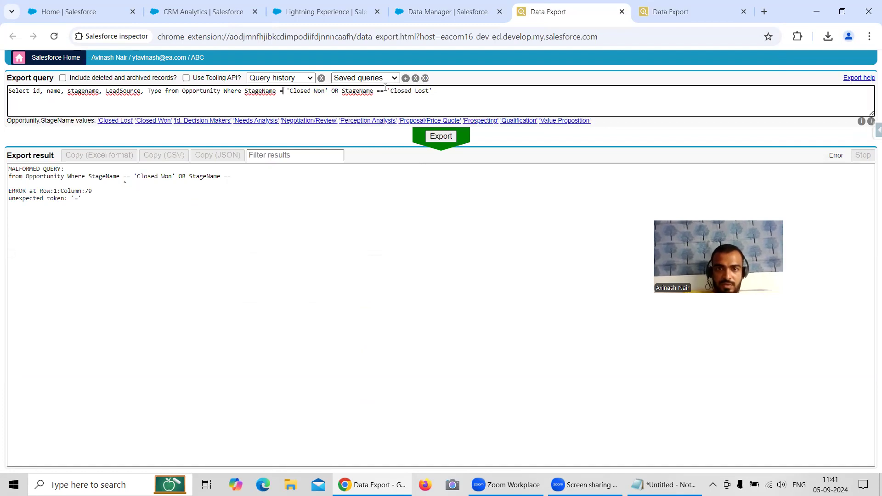
{"action": "key", "text": "BackSpace"}
{"action": "left_click", "coordinate": [434, 134]}
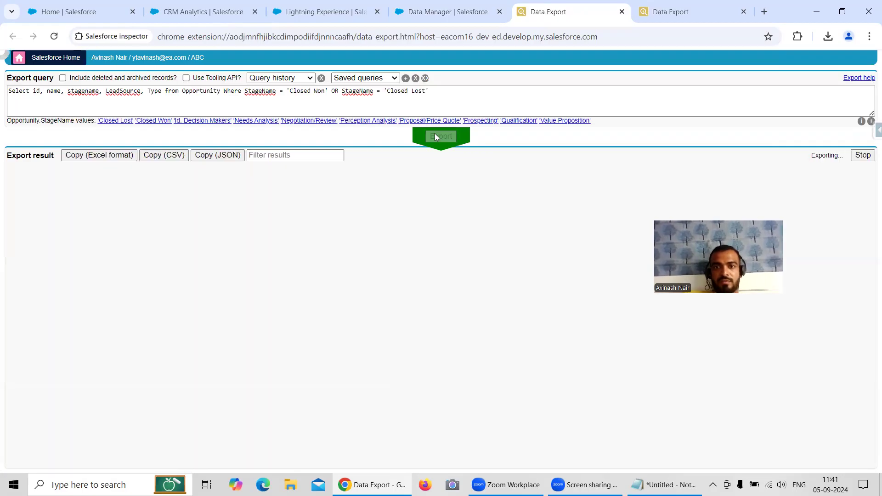
Compare the exported record count with the Register Without SAQL 3 lens and the condition in Filter (Without SAQL) 3.
{"action": "left_click", "coordinate": [323, 14]}
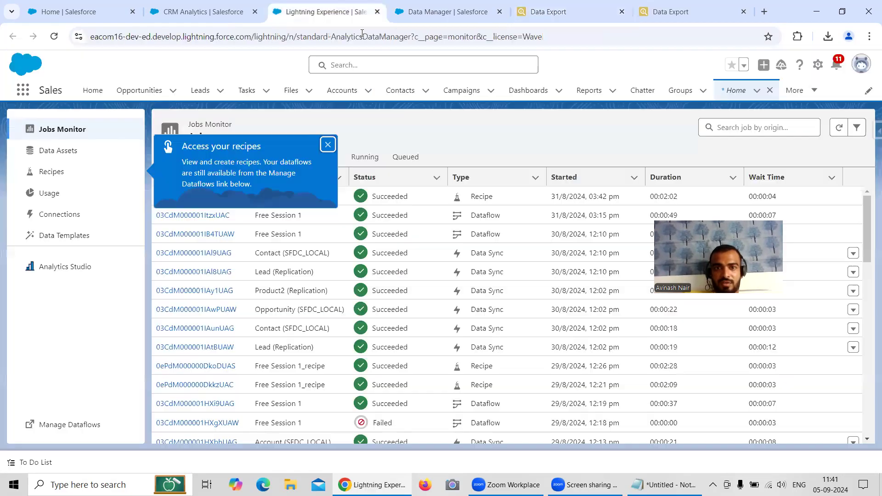
{"action": "key", "text": "ctrl+shift+Tab"}
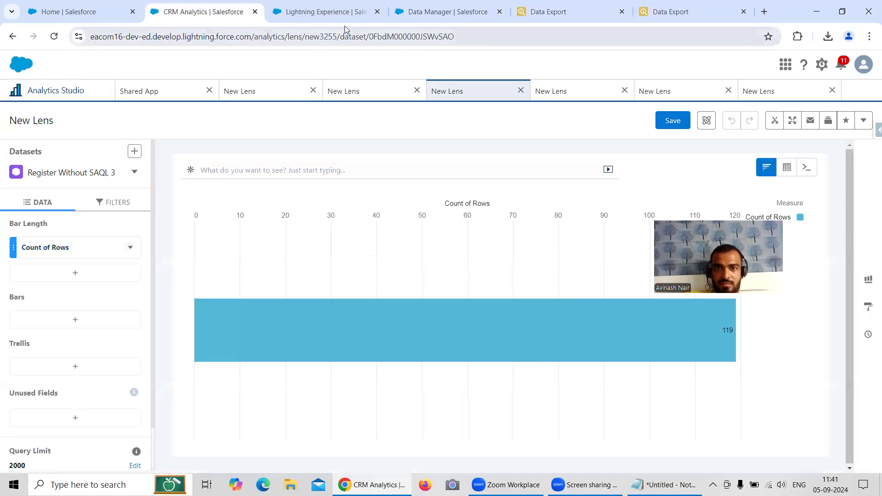
{"action": "left_click", "coordinate": [413, 18]}
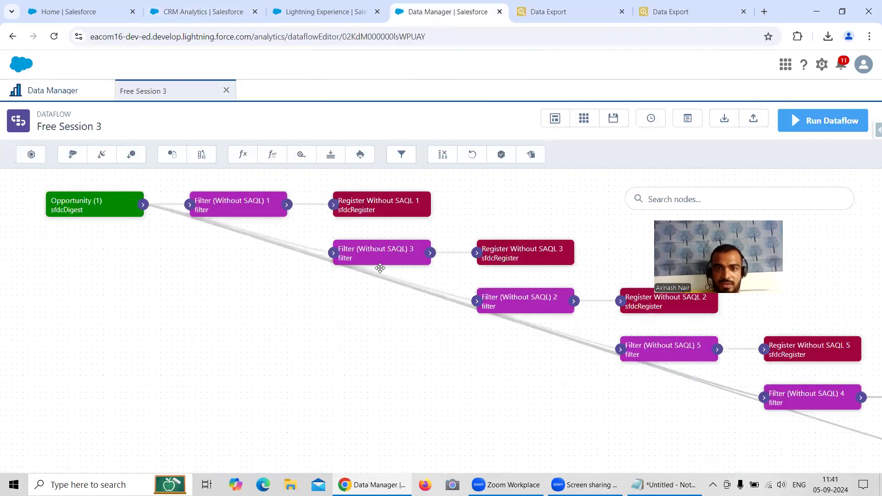
{"action": "left_click", "coordinate": [383, 257]}
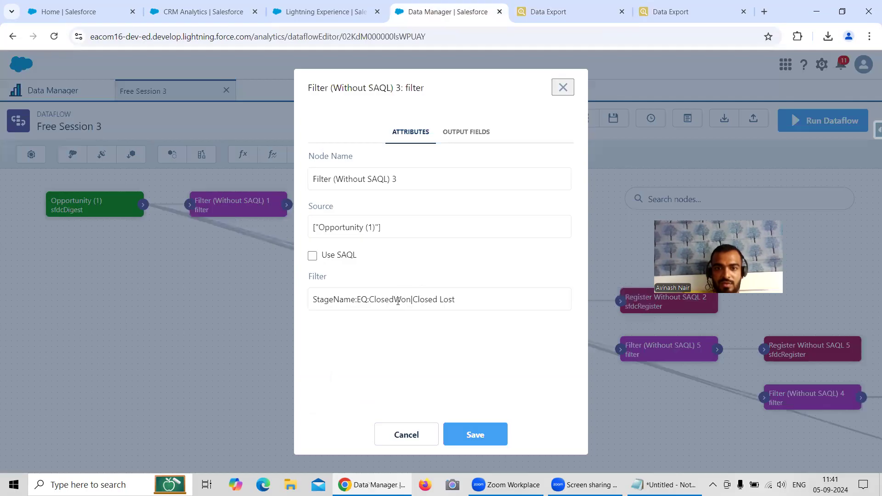
{"action": "left_click", "coordinate": [585, 19]}
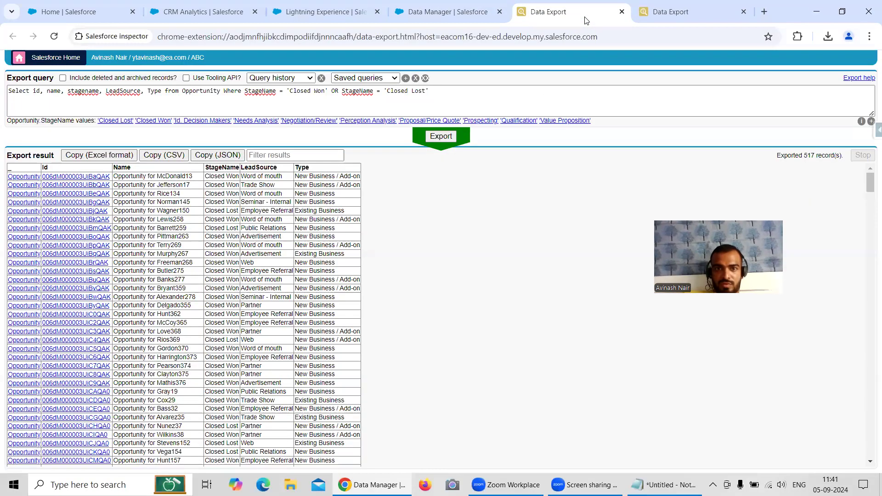
{"action": "left_click", "coordinate": [447, 89]}
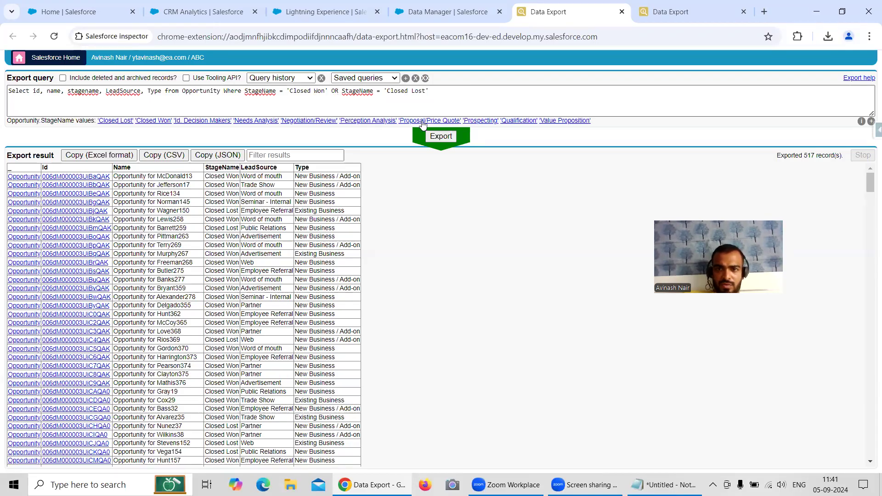
{"action": "left_click", "coordinate": [439, 137]}
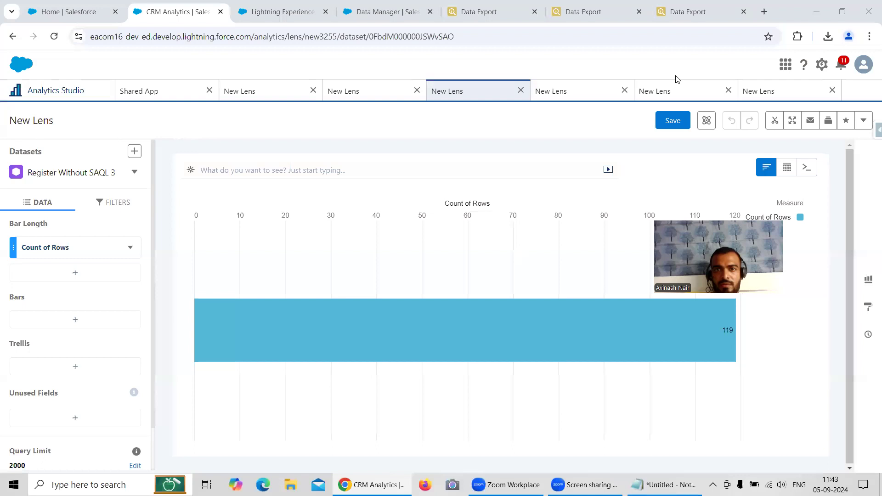
Correct Filter (Without SAQL) 3 to StageName:EQ:Closed Won|Closed Lost and save the Filter (Without SAQL) 3 and 4 nodes.
{"action": "left_click", "coordinate": [384, 11]}
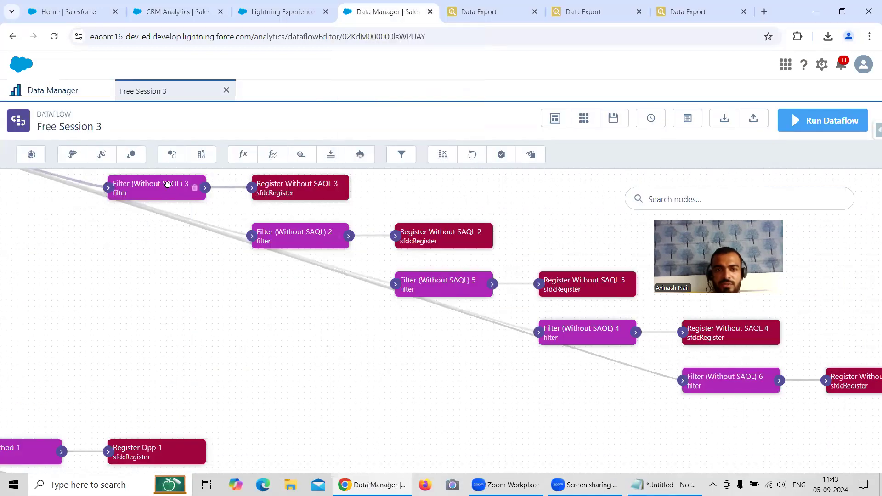
{"action": "left_click", "coordinate": [191, 195]}
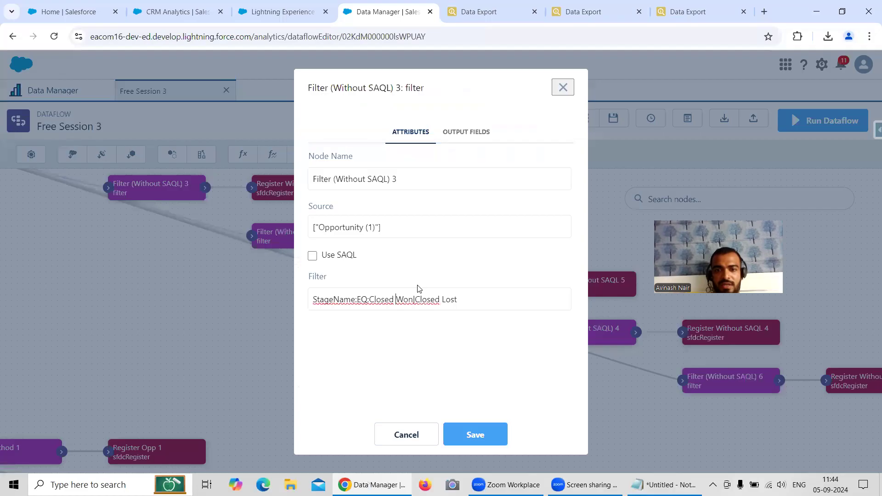
{"action": "left_click", "coordinate": [459, 434]}
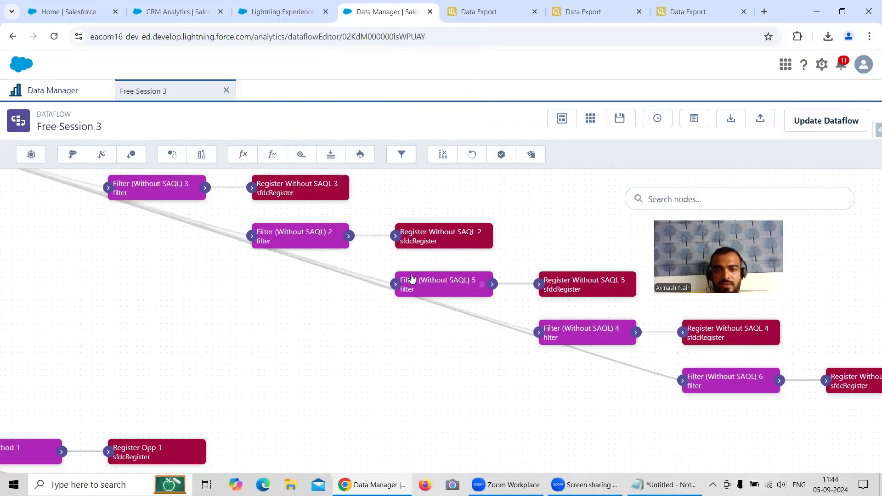
{"action": "left_click", "coordinate": [604, 340]}
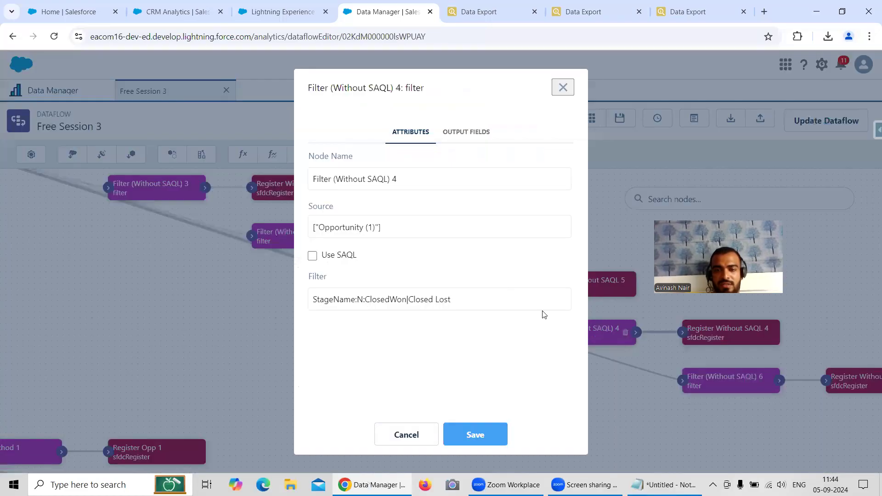
{"action": "left_click", "coordinate": [475, 434]}
Review the conditions of Filter (Without SAQL) 5 and Filter (Without SAQL) 6, closing both nodes without saving.
{"action": "left_click", "coordinate": [422, 281]}
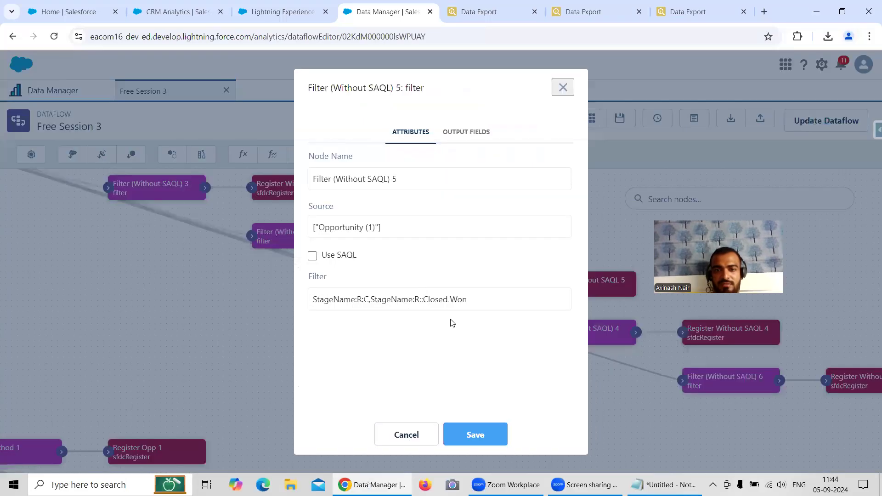
{"action": "left_click", "coordinate": [425, 435]}
{"action": "left_click", "coordinate": [668, 367]}
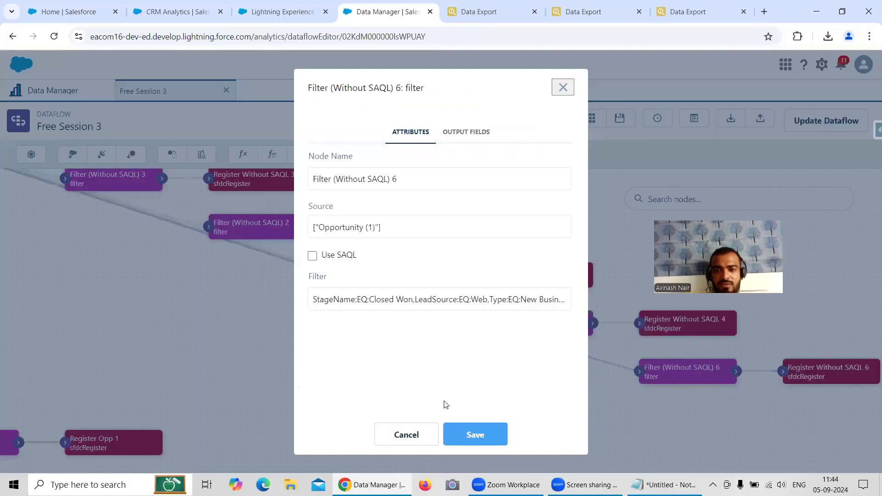
{"action": "left_click", "coordinate": [419, 433]}
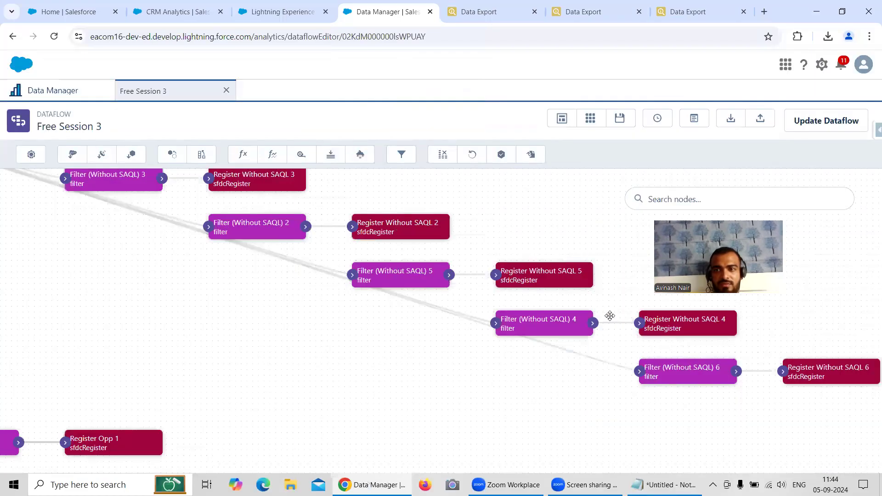
Update and run the Free Session 3 dataflow, and refresh its job status in the data monitor.
{"action": "left_click", "coordinate": [804, 121]}
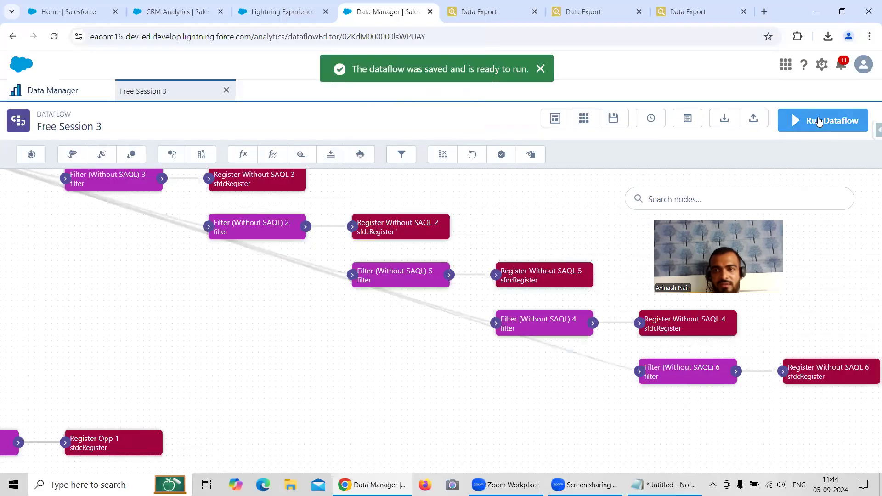
{"action": "left_click", "coordinate": [823, 120]}
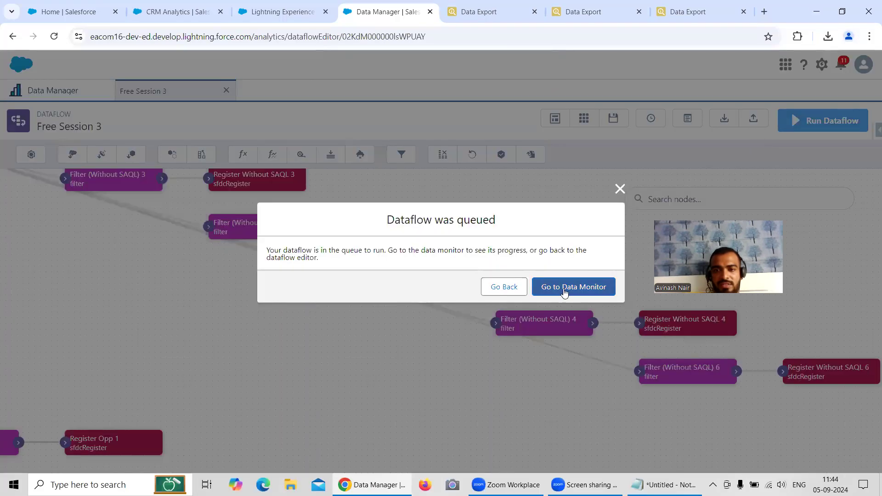
{"action": "left_click", "coordinate": [574, 285]}
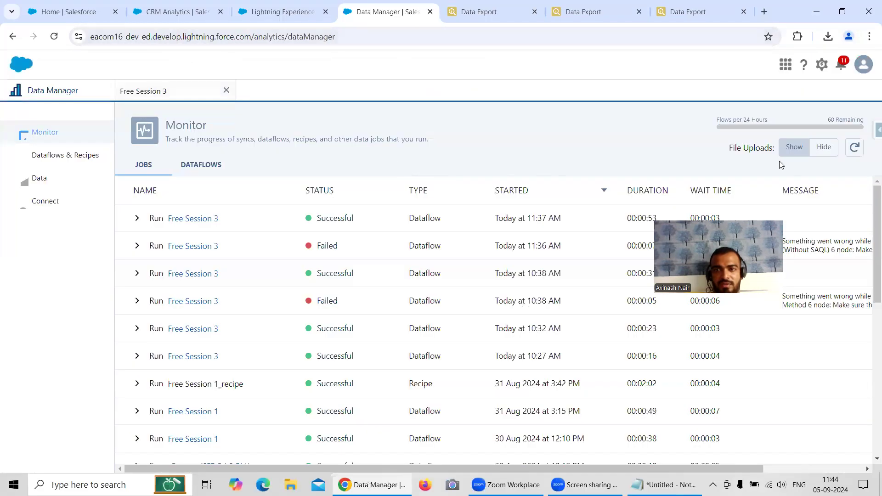
{"action": "left_click", "coordinate": [853, 149]}
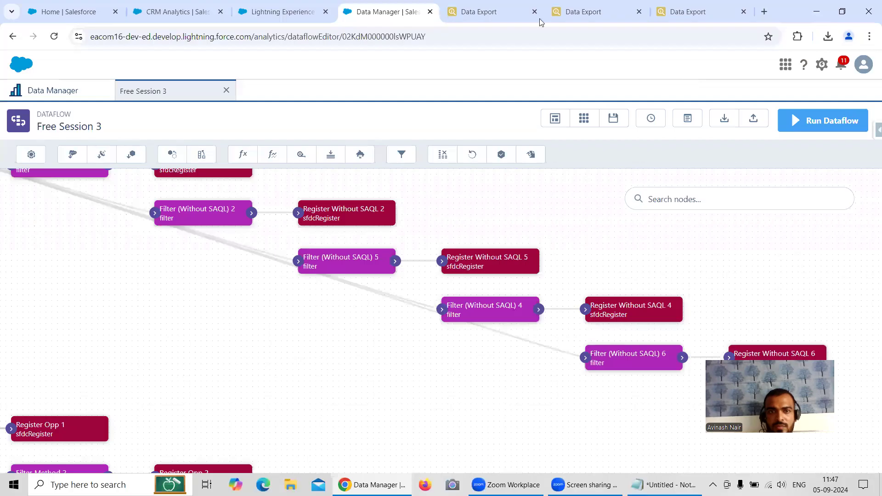
Compare the Register Without SAQL 3 row count with the 'Closed Won' OR 'Closed Lost' Opportunity export.
{"action": "left_click", "coordinate": [280, 11]}
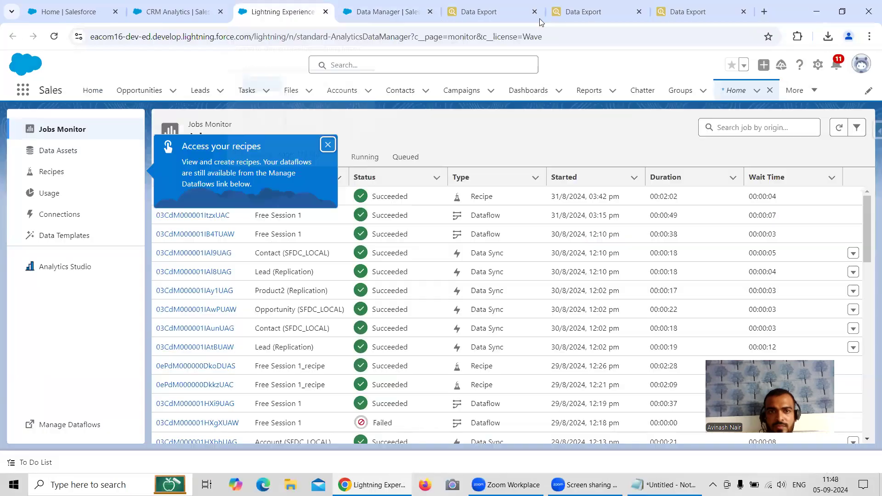
{"action": "left_click", "coordinate": [188, 12]}
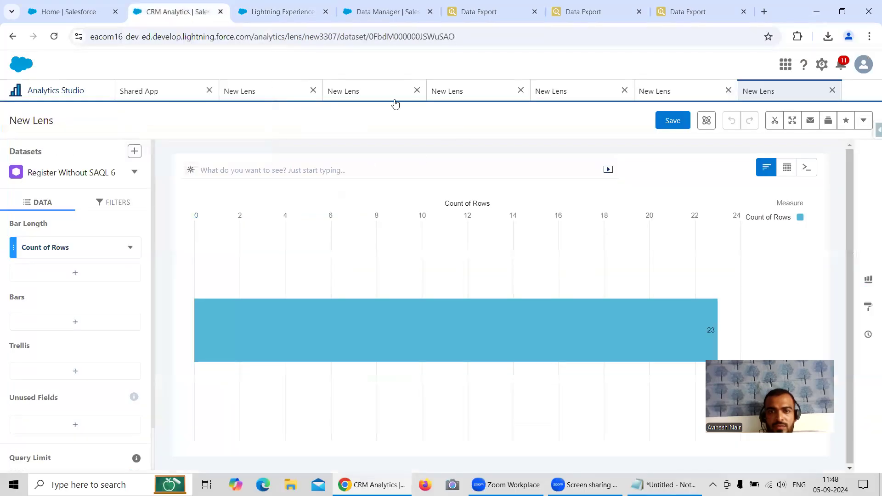
{"action": "left_click", "coordinate": [372, 92]}
{"action": "left_click", "coordinate": [445, 102]}
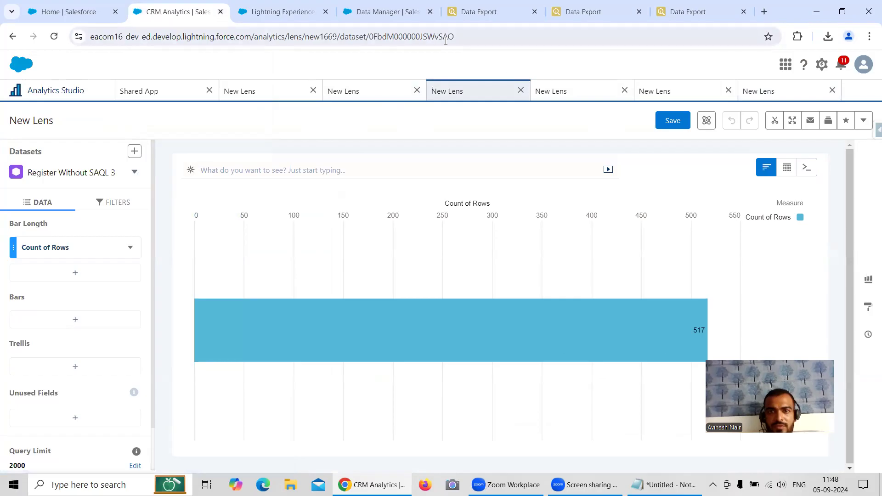
{"action": "left_click", "coordinate": [380, 13]}
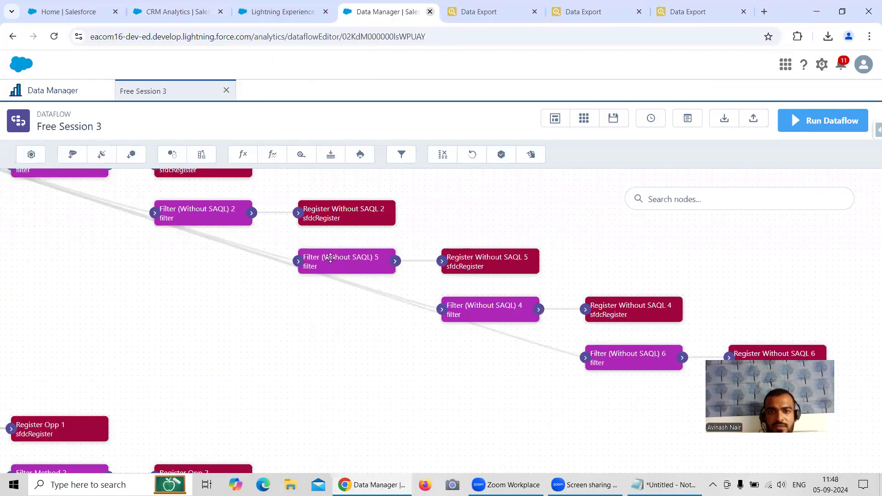
{"action": "left_click_drag", "start_coordinate": [331, 350], "coordinate": [412, 385]}
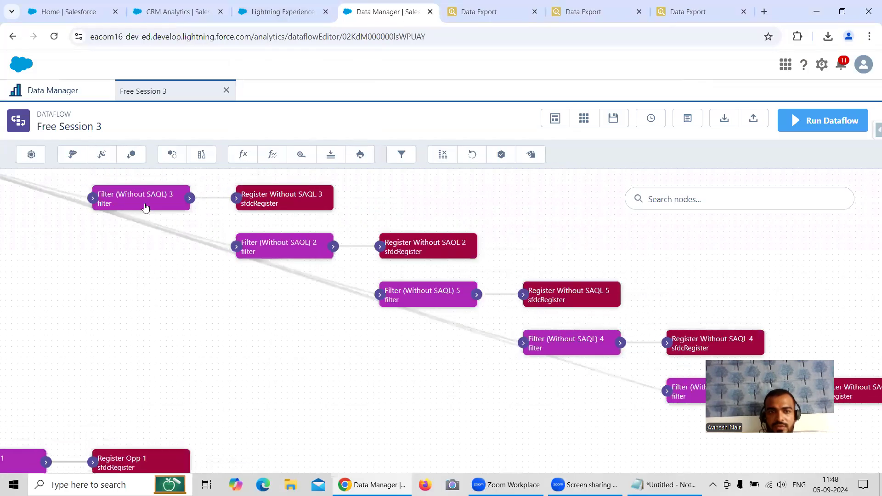
{"action": "left_click", "coordinate": [191, 208]}
{"action": "left_click", "coordinate": [497, 14]}
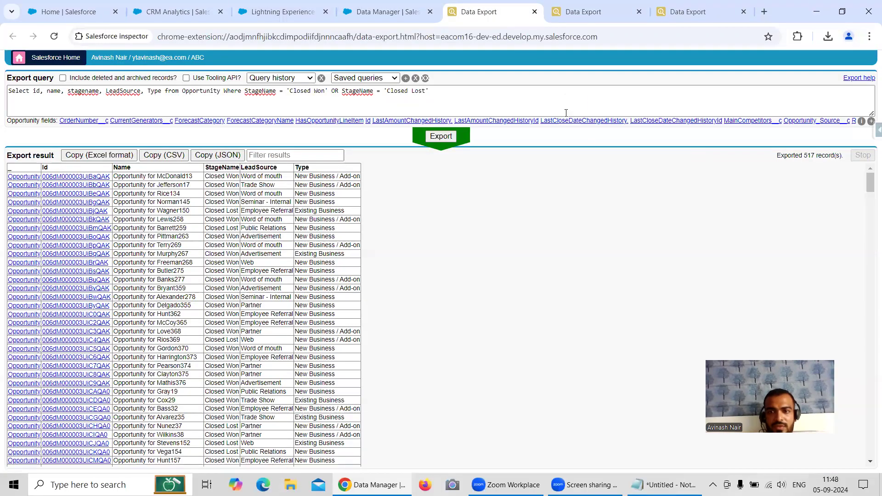
View the row count of the Register Without SAQL 4 lens.
{"action": "left_click", "coordinate": [283, 11]}
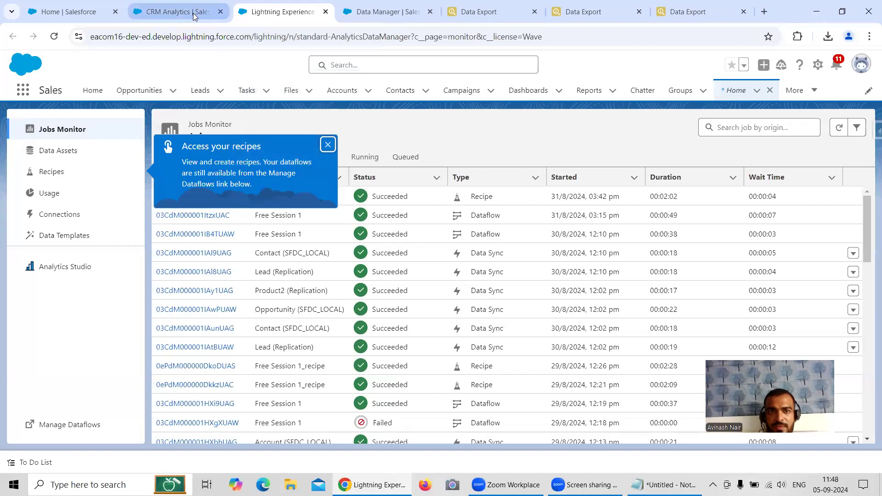
{"action": "left_click", "coordinate": [178, 12]}
{"action": "left_click", "coordinate": [557, 90]}
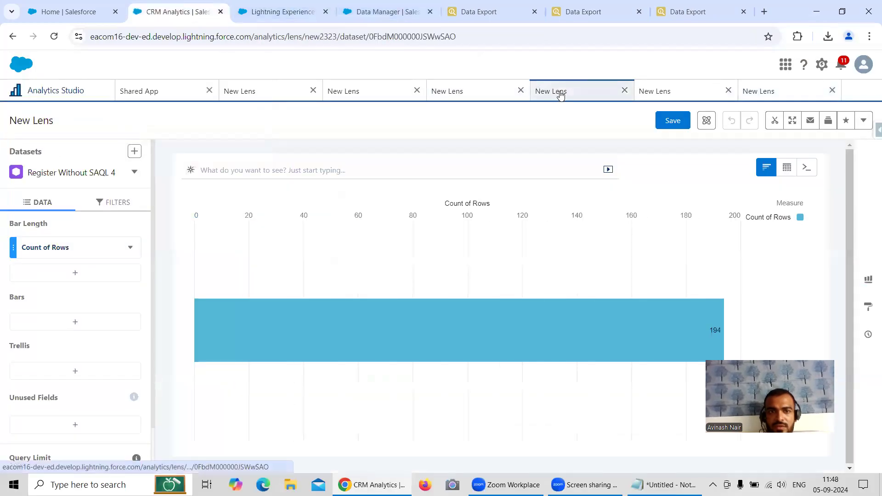
Compare the Filter (Without SAQL) 4 condition with the Opportunity export query excluding 'Closed Won' and 'Closed Lost', highlighting its StageName conditions.
{"action": "left_click", "coordinate": [381, 12]}
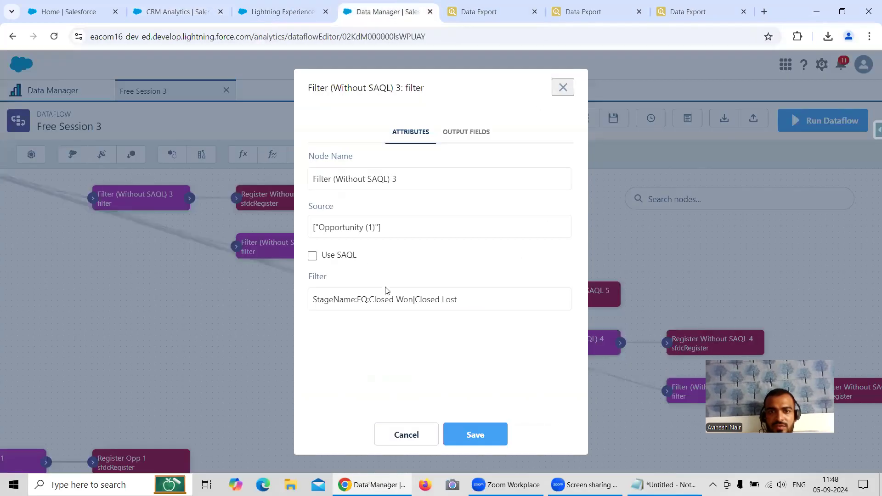
{"action": "left_click", "coordinate": [405, 433]}
{"action": "left_click", "coordinate": [565, 343]}
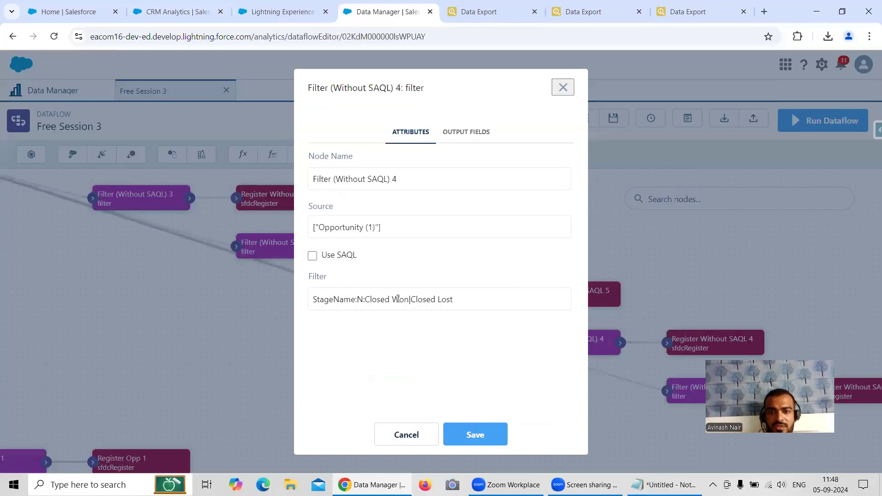
{"action": "left_click", "coordinate": [569, 14]}
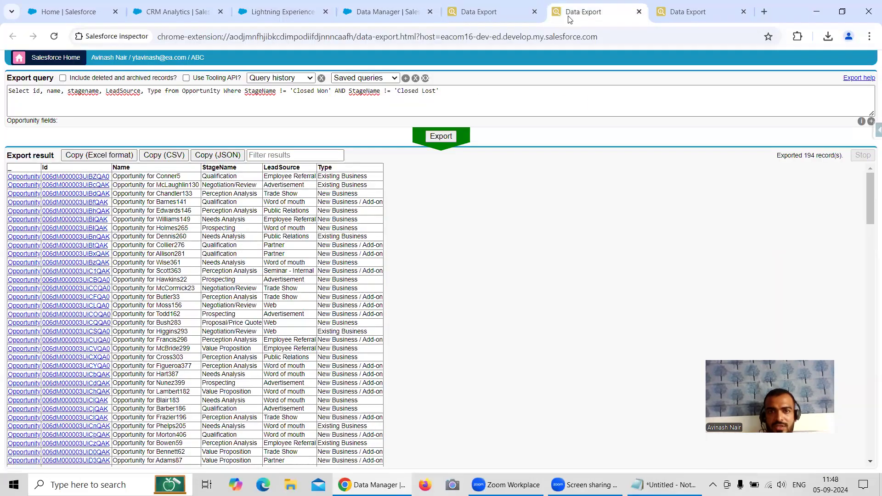
{"action": "left_click_drag", "start_coordinate": [246, 91], "coordinate": [435, 101]}
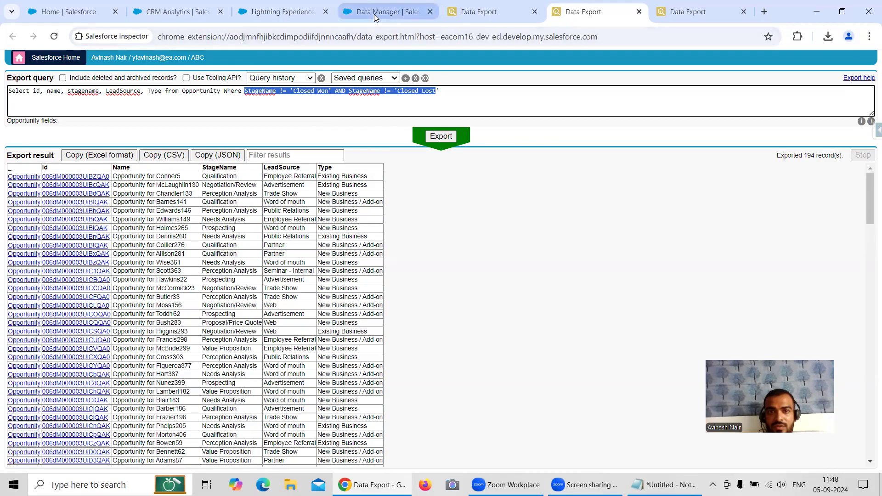
Return to Analytics Studio and view the row count of the Register Without SAQL 5 lens.
{"action": "left_click", "coordinate": [392, 11]}
{"action": "left_click", "coordinate": [282, 12]}
{"action": "left_click", "coordinate": [179, 13]}
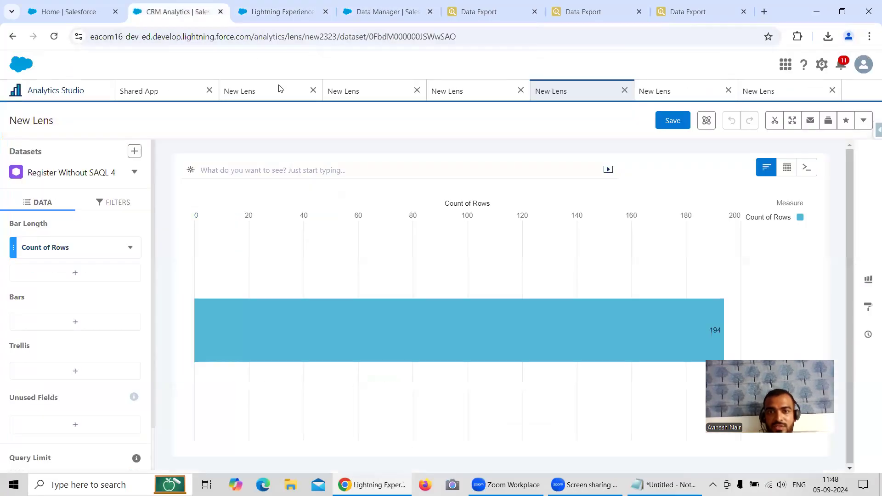
{"action": "left_click", "coordinate": [645, 92]}
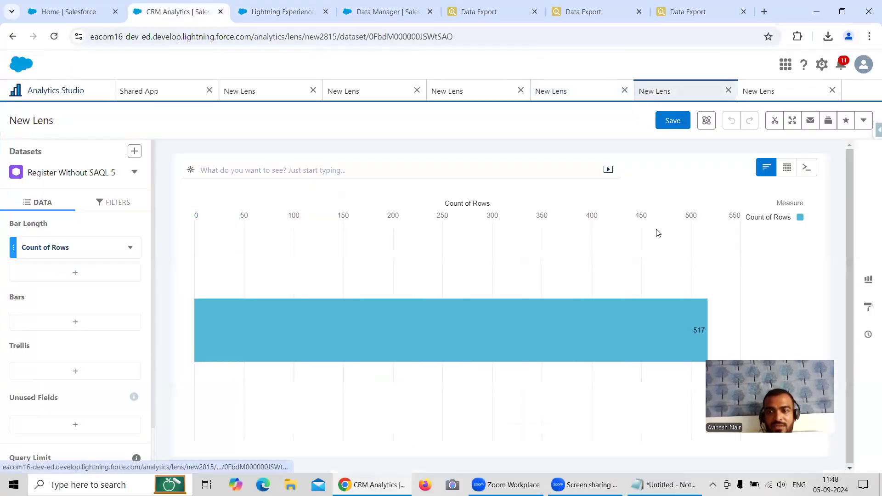
Review the StageName range condition of Filter (Without SAQL) 5 in the Free Session 3 dataflow, closing the node without saving.
{"action": "left_click", "coordinate": [384, 11]}
{"action": "left_click", "coordinate": [568, 98]}
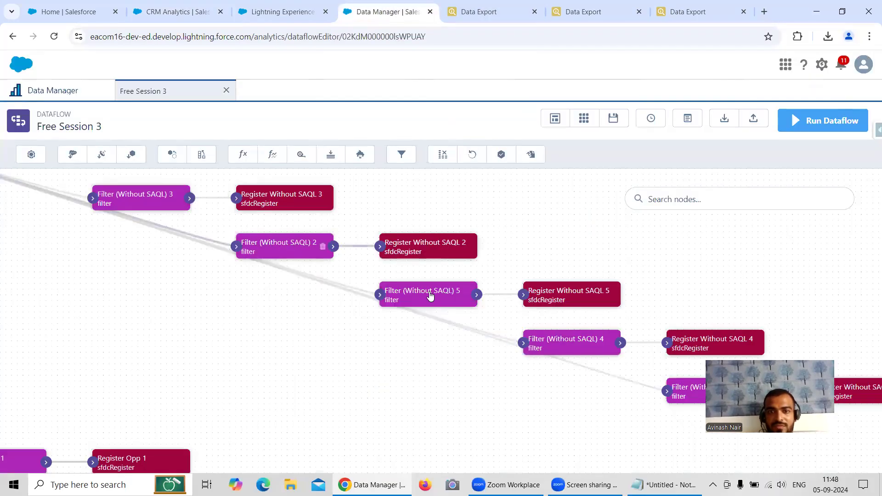
{"action": "double_click", "coordinate": [177, 198]}
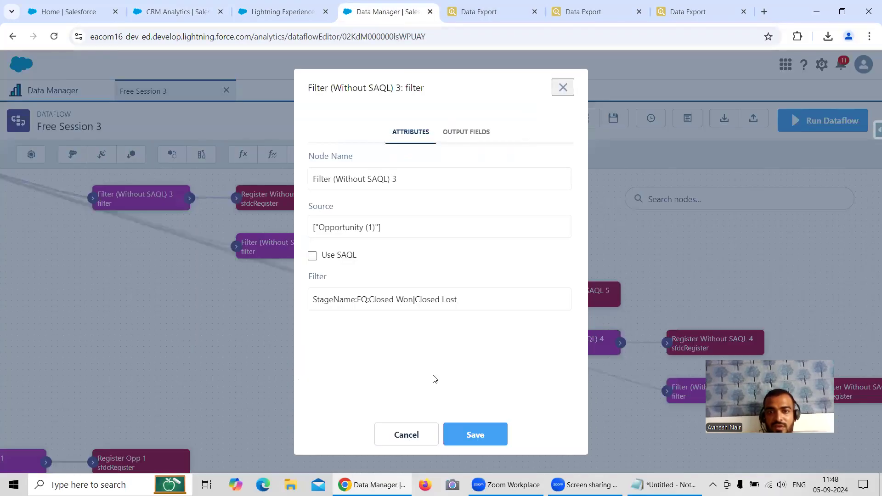
{"action": "left_click", "coordinate": [414, 432]}
{"action": "scroll", "coordinate": [487, 349], "scroll_direction": "right", "scroll_amount": 2}
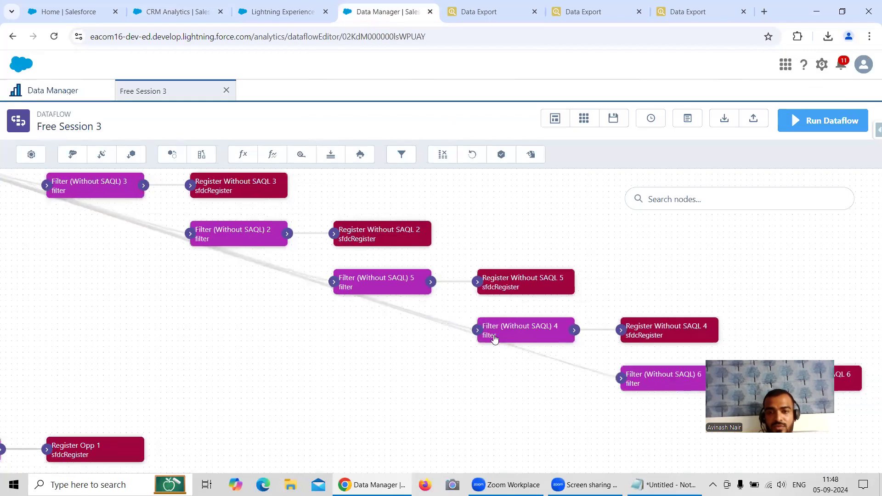
{"action": "double_click", "coordinate": [420, 282]}
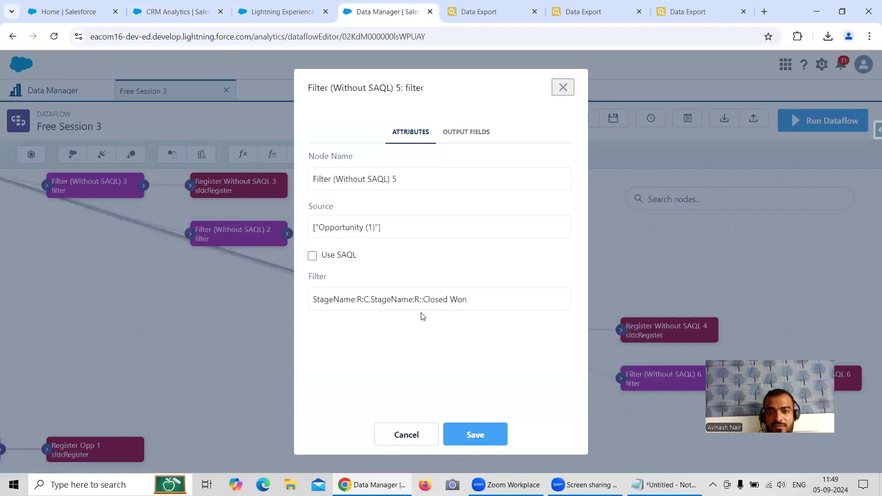
{"action": "left_click_drag", "start_coordinate": [312, 299], "coordinate": [442, 324]}
{"action": "left_click", "coordinate": [406, 435]}
Review the StageName, LeadSource and Type conditions of Filter (Without SAQL) 6 and close the node without saving.
{"action": "left_click_drag", "start_coordinate": [607, 413], "coordinate": [539, 396]}
{"action": "double_click", "coordinate": [567, 366]}
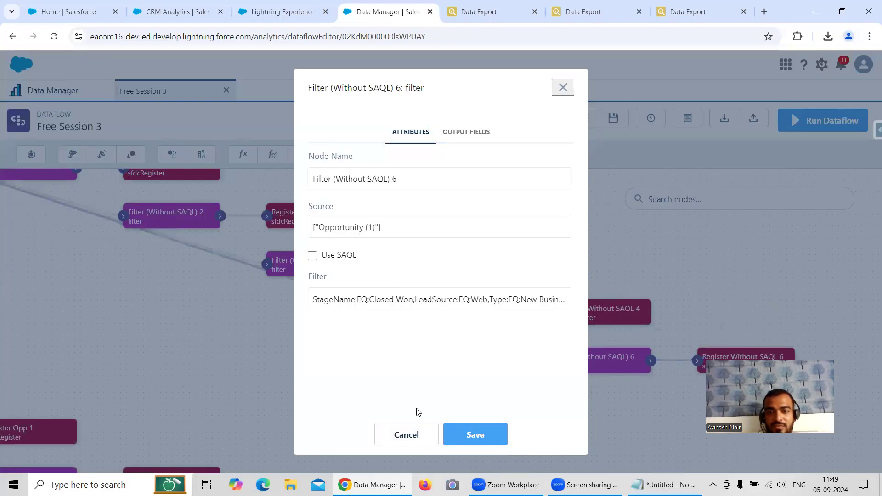
{"action": "left_click", "coordinate": [412, 436]}
Compare the Opportunity export for 'Closed Won', 'Web' and 'New Business' with the Register Without SAQL 6 row count.
{"action": "left_click", "coordinate": [671, 17]}
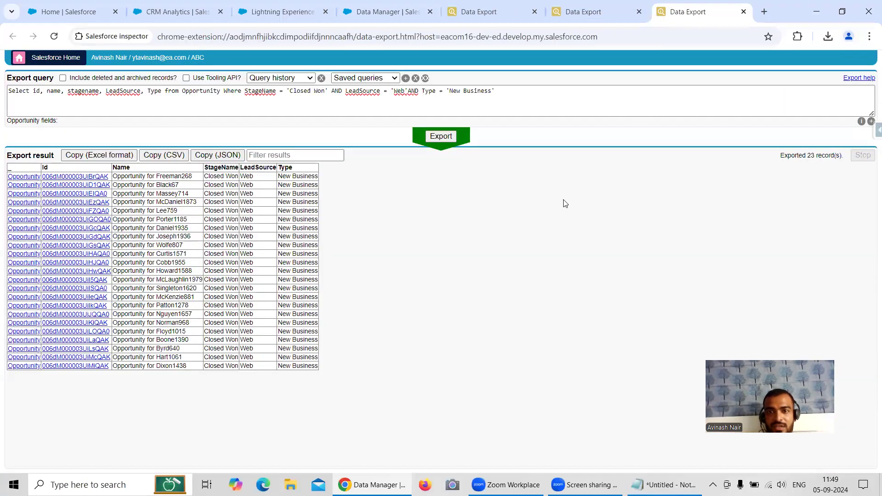
{"action": "left_click", "coordinate": [283, 12]}
{"action": "left_click", "coordinate": [177, 11]}
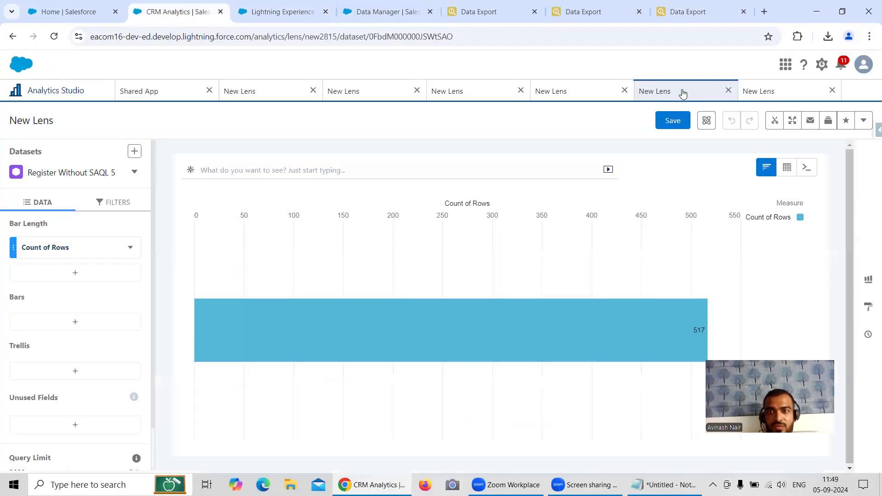
{"action": "left_click", "coordinate": [778, 91]}
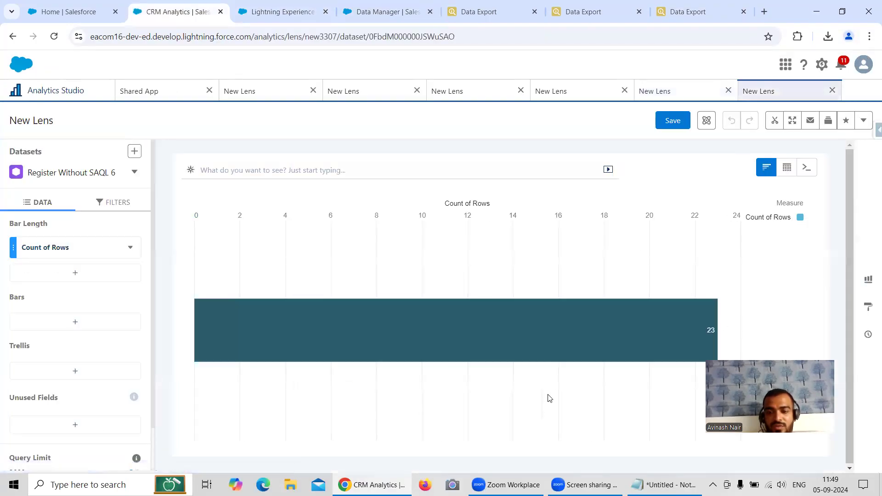